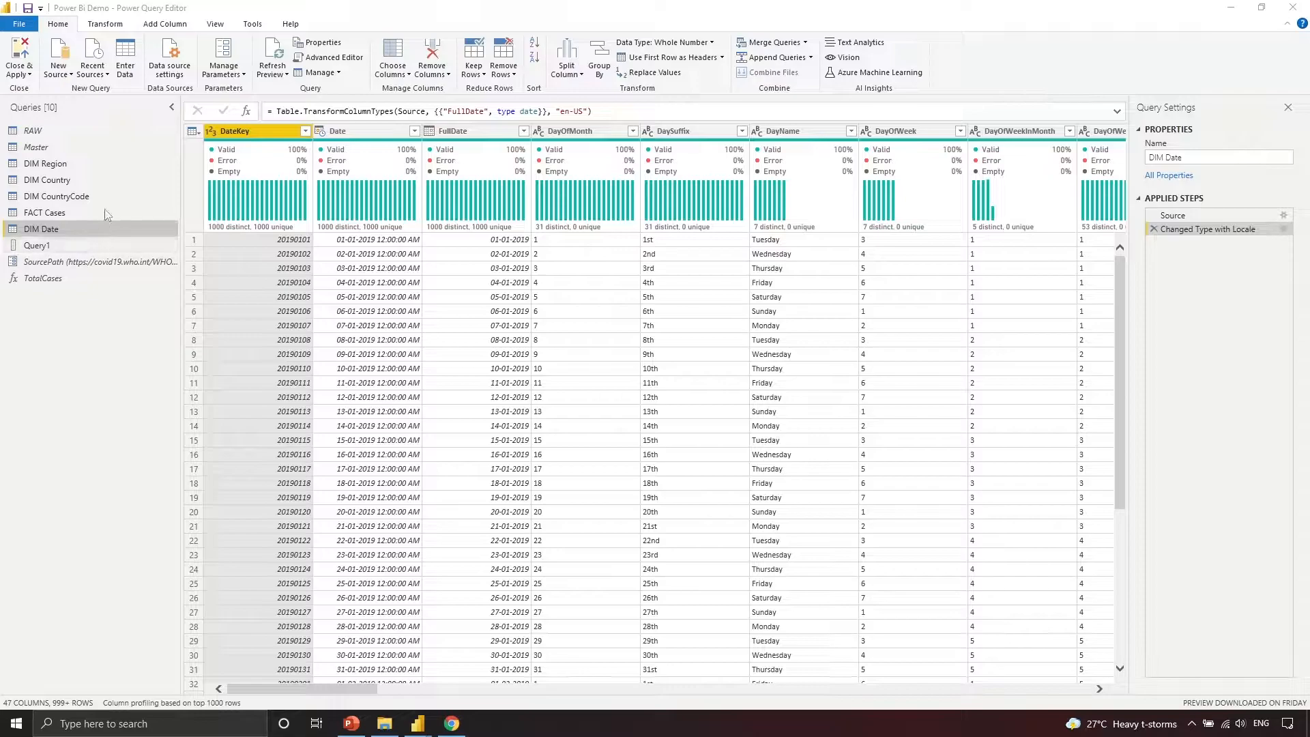
Open the WHO COVID-19 CSV data source's connection settings and review its URL in the basic and advanced views.
{"action": "left_click", "coordinate": [170, 68]}
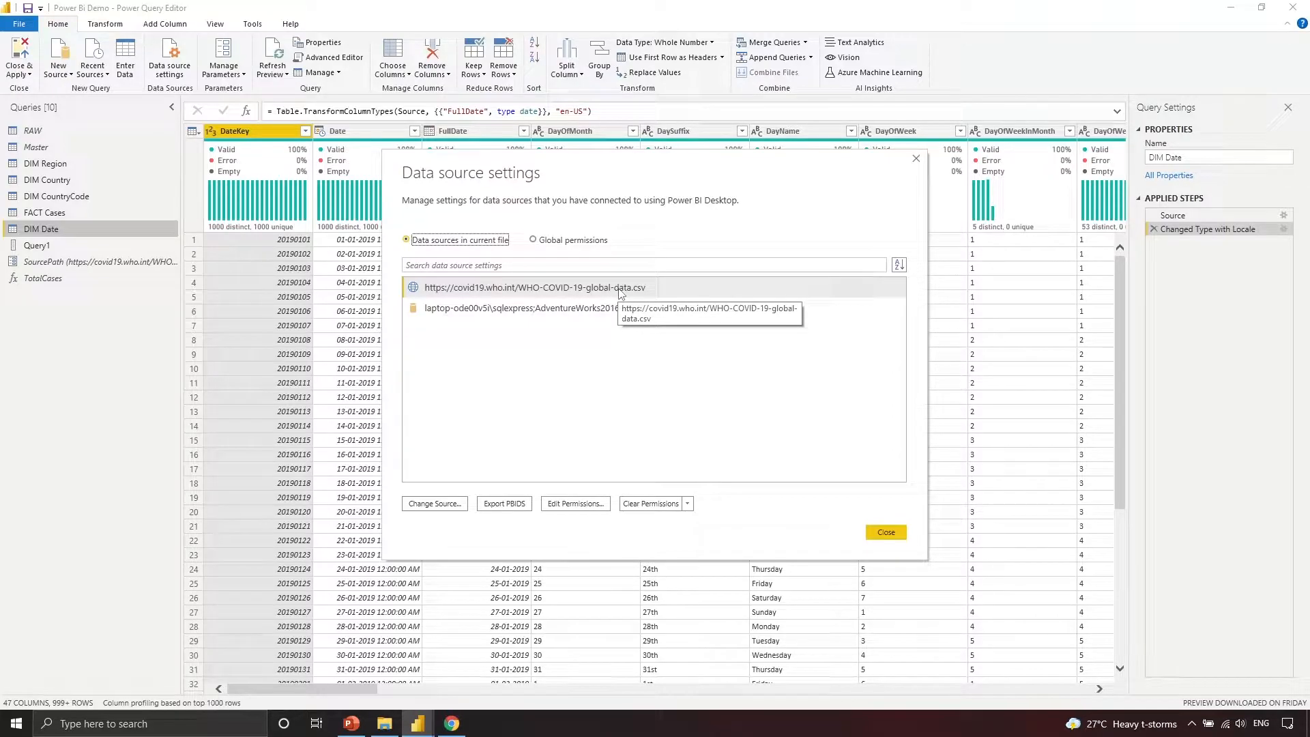
{"action": "left_click", "coordinate": [625, 308]}
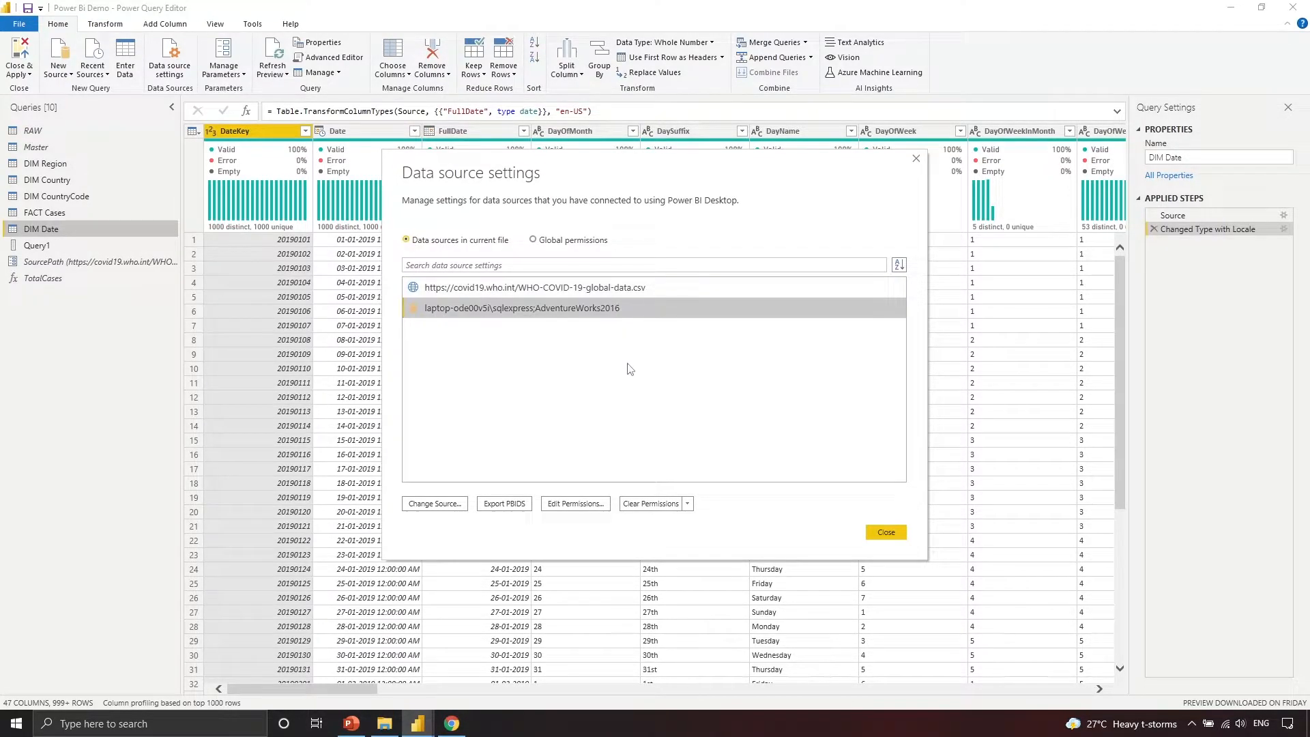
{"action": "left_click", "coordinate": [506, 294]}
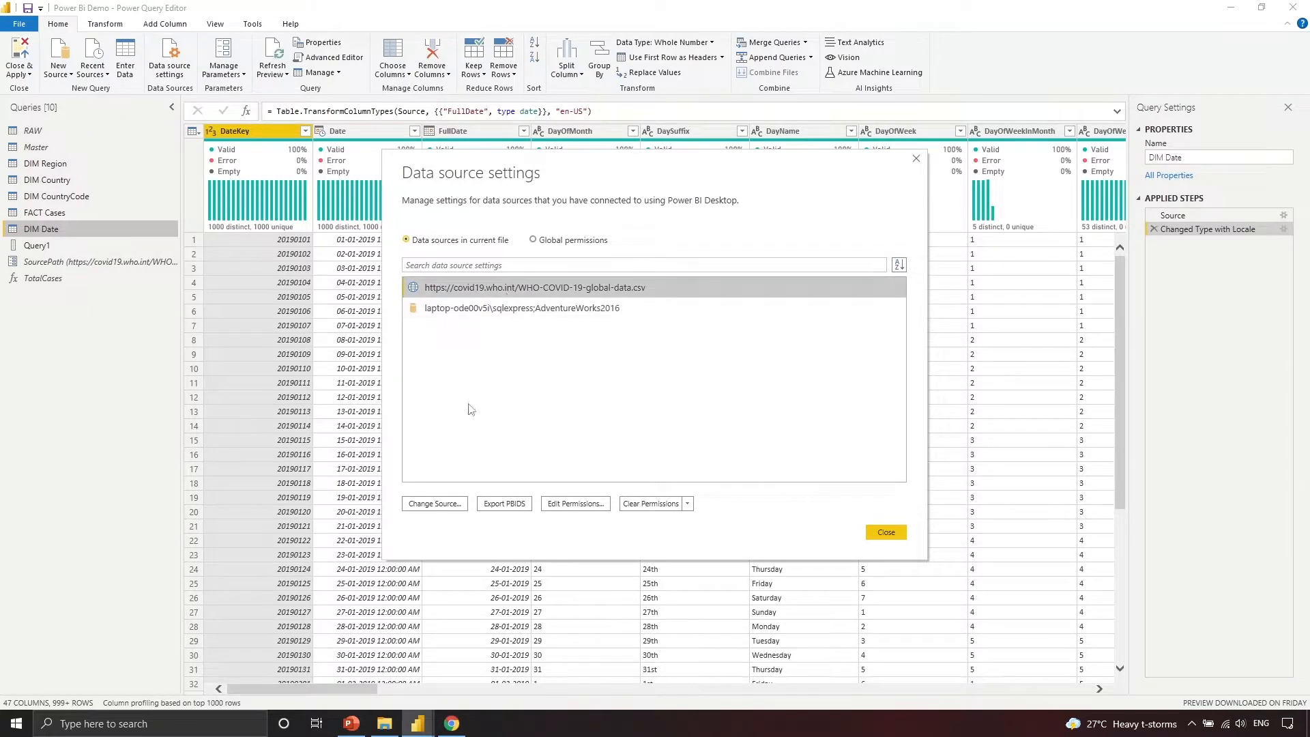
{"action": "left_click", "coordinate": [444, 505]}
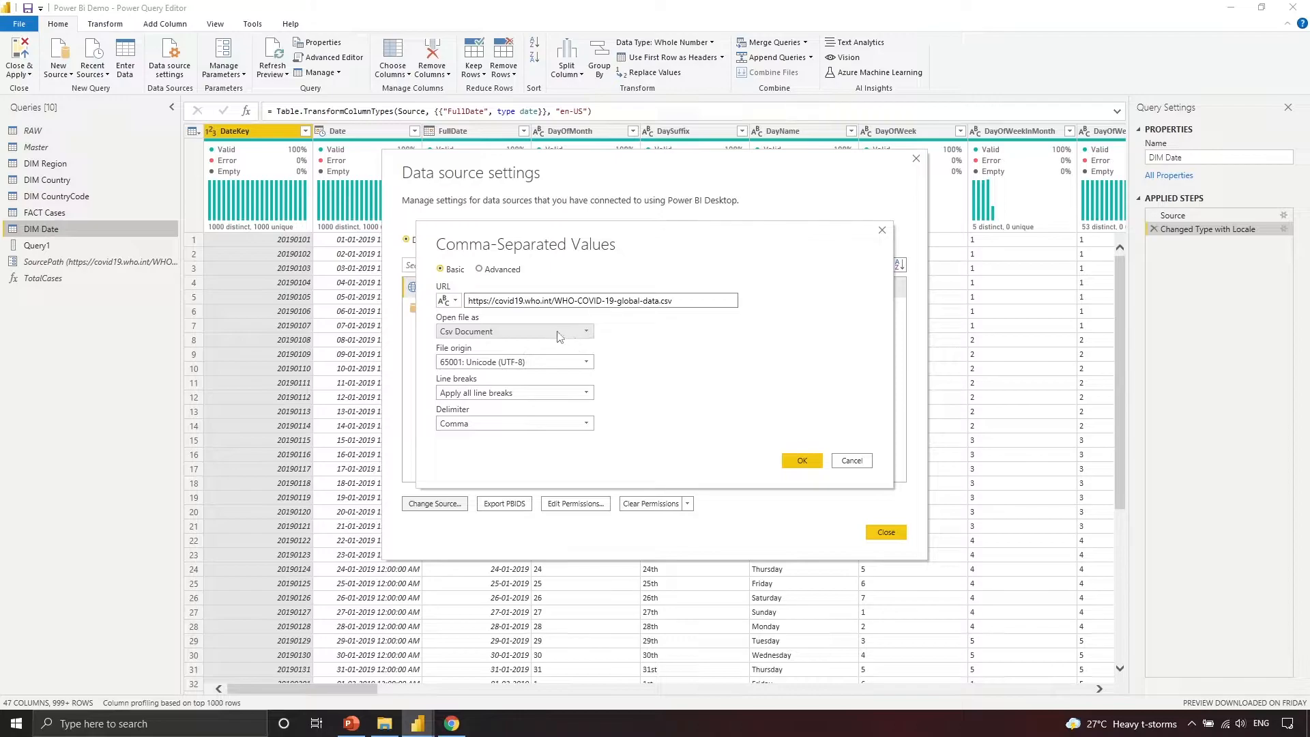
{"action": "left_click", "coordinate": [507, 270]}
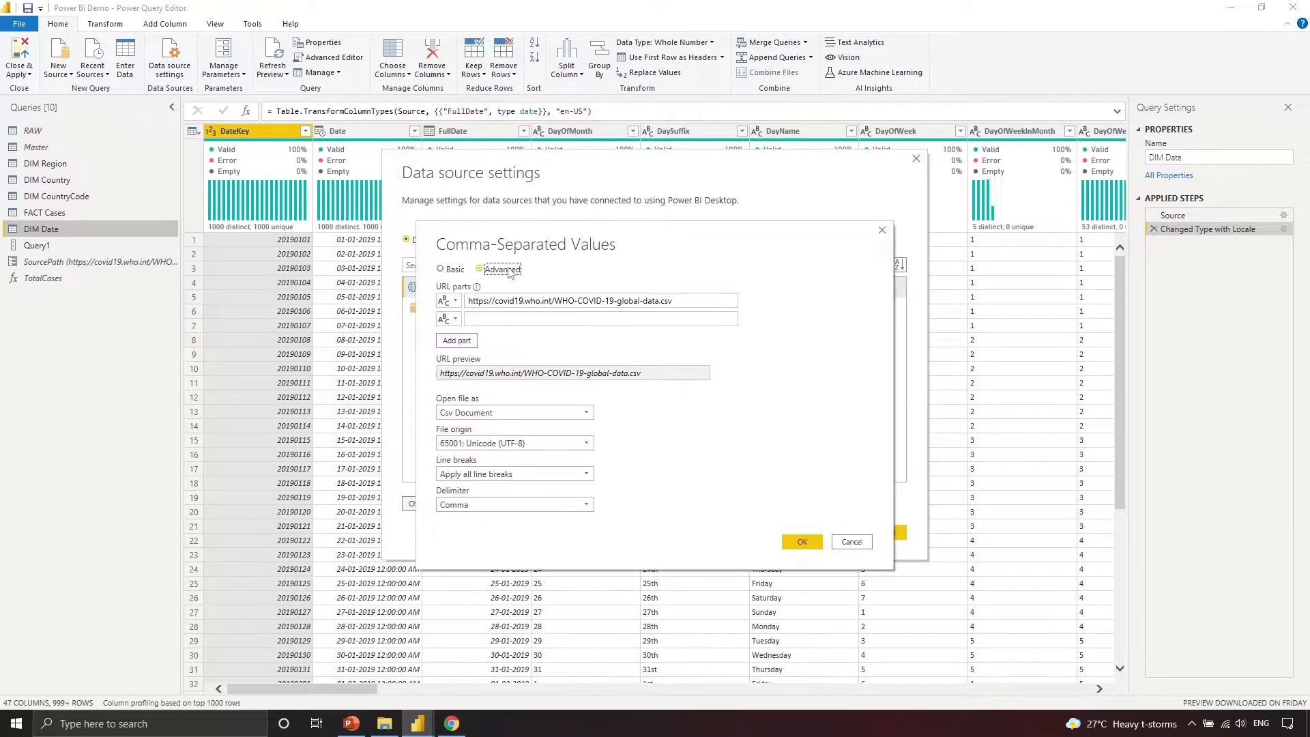
{"action": "left_click", "coordinate": [457, 270]}
{"action": "left_click_drag", "start_coordinate": [674, 301], "coordinate": [421, 292]}
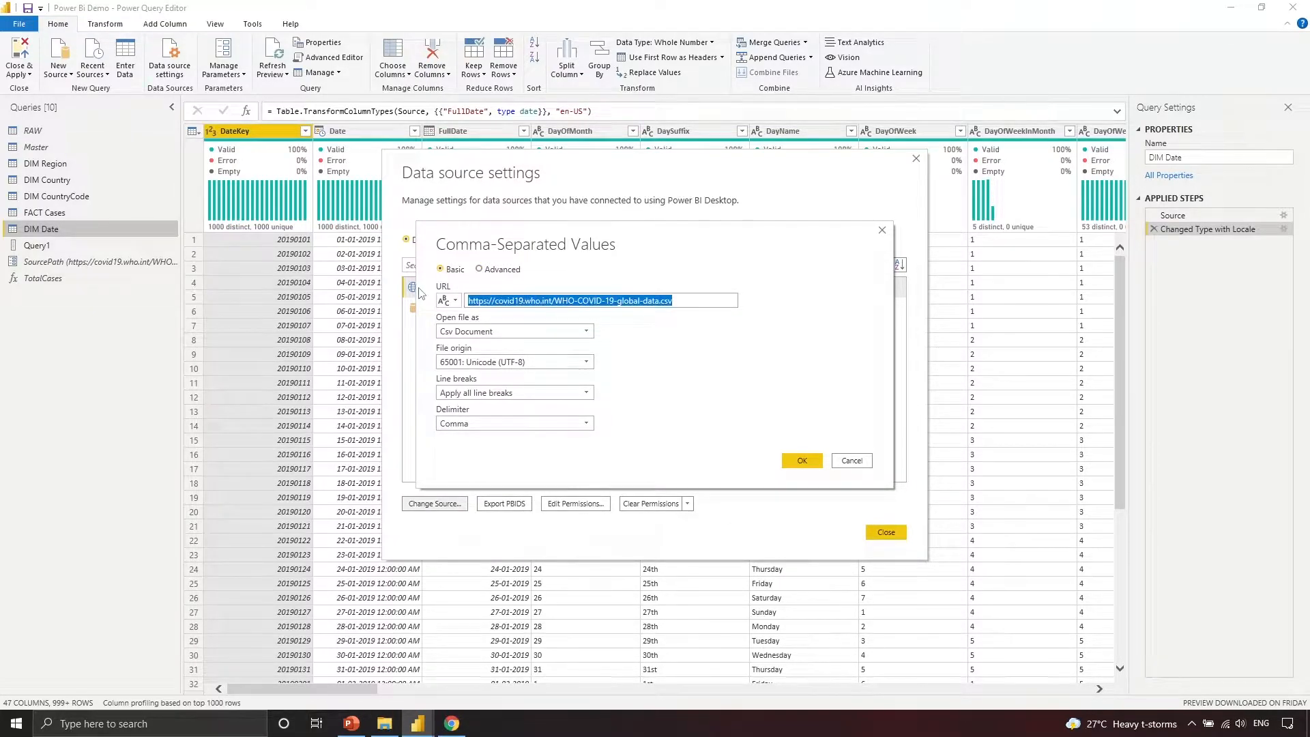
Try Excel Workbook as the file type for the WHO source, and set it back to Csv Document.
{"action": "left_click", "coordinate": [556, 332]}
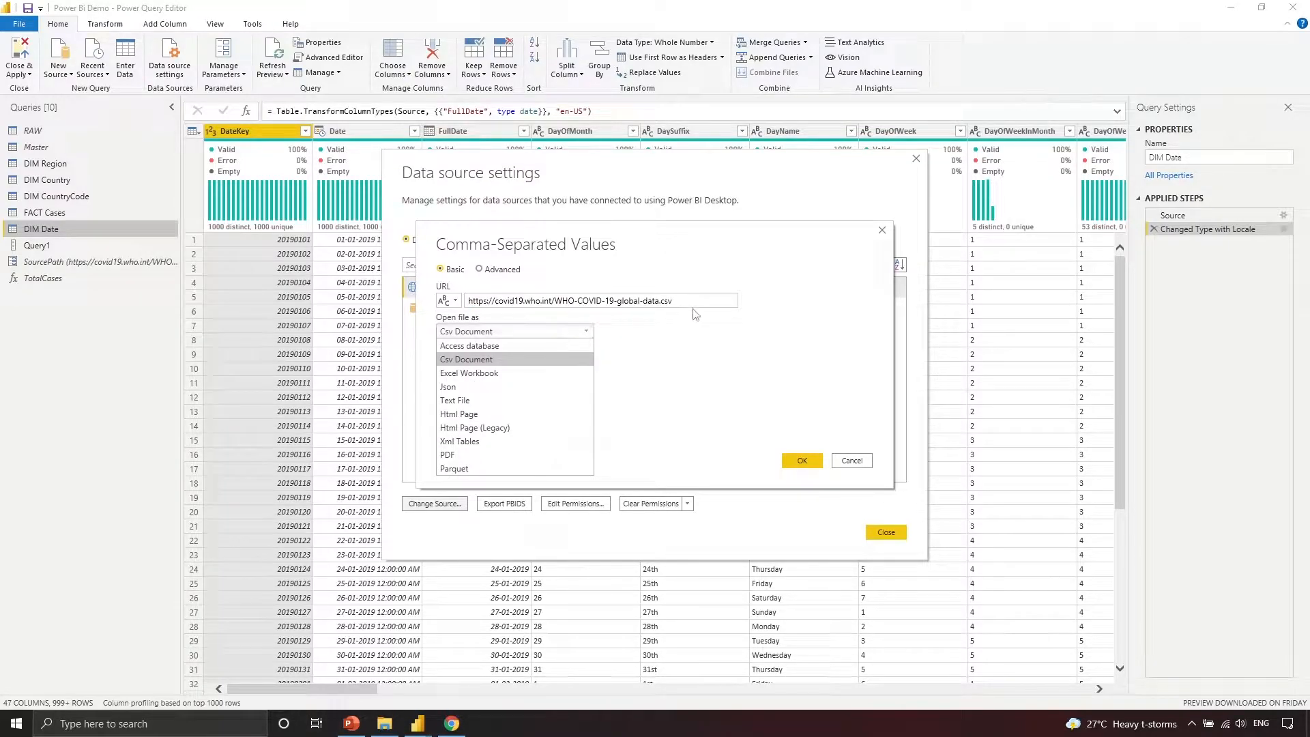
{"action": "left_click", "coordinate": [672, 300]}
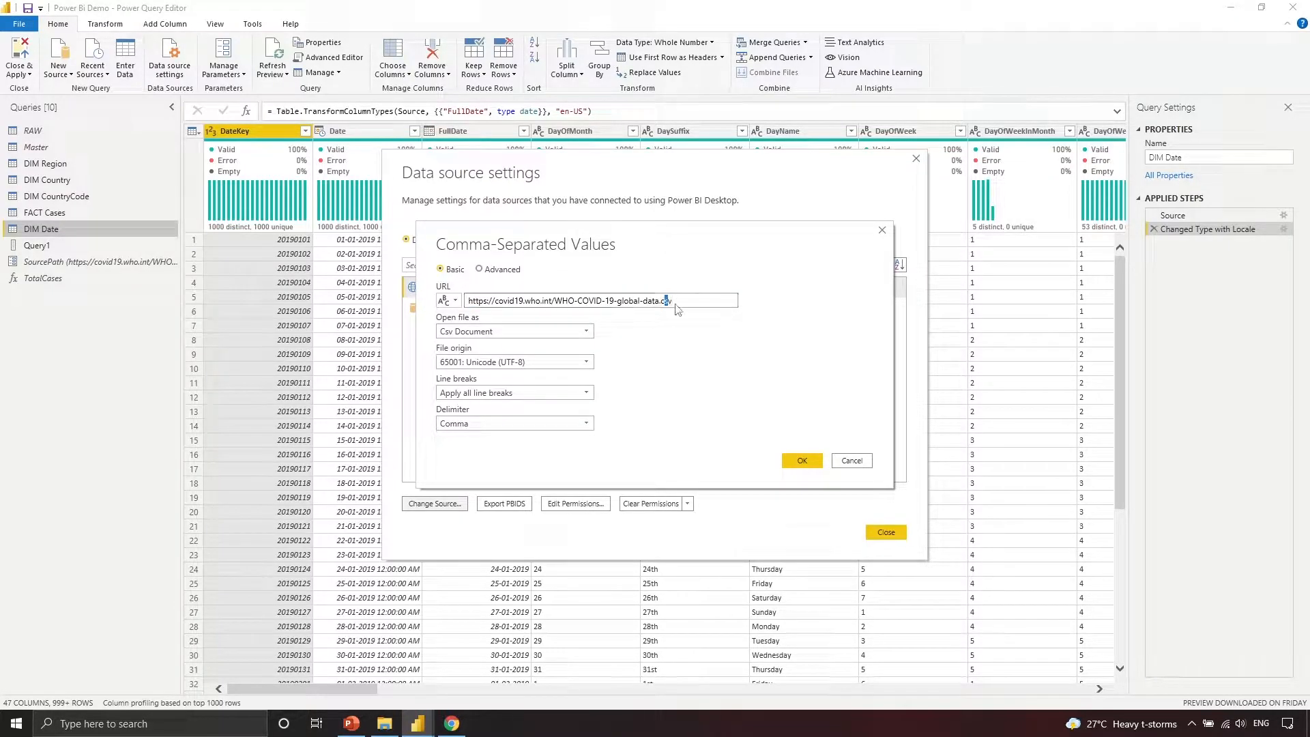
{"action": "left_click", "coordinate": [572, 333]}
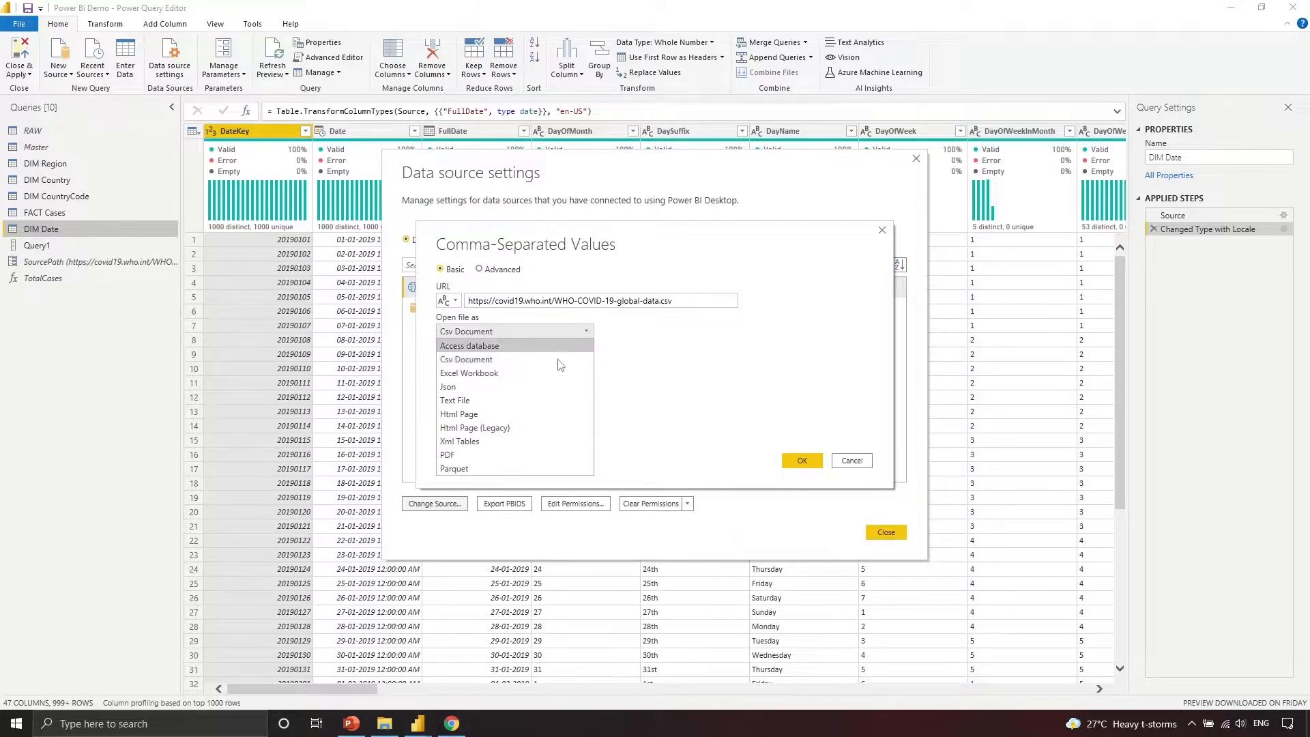
{"action": "left_click", "coordinate": [554, 374]}
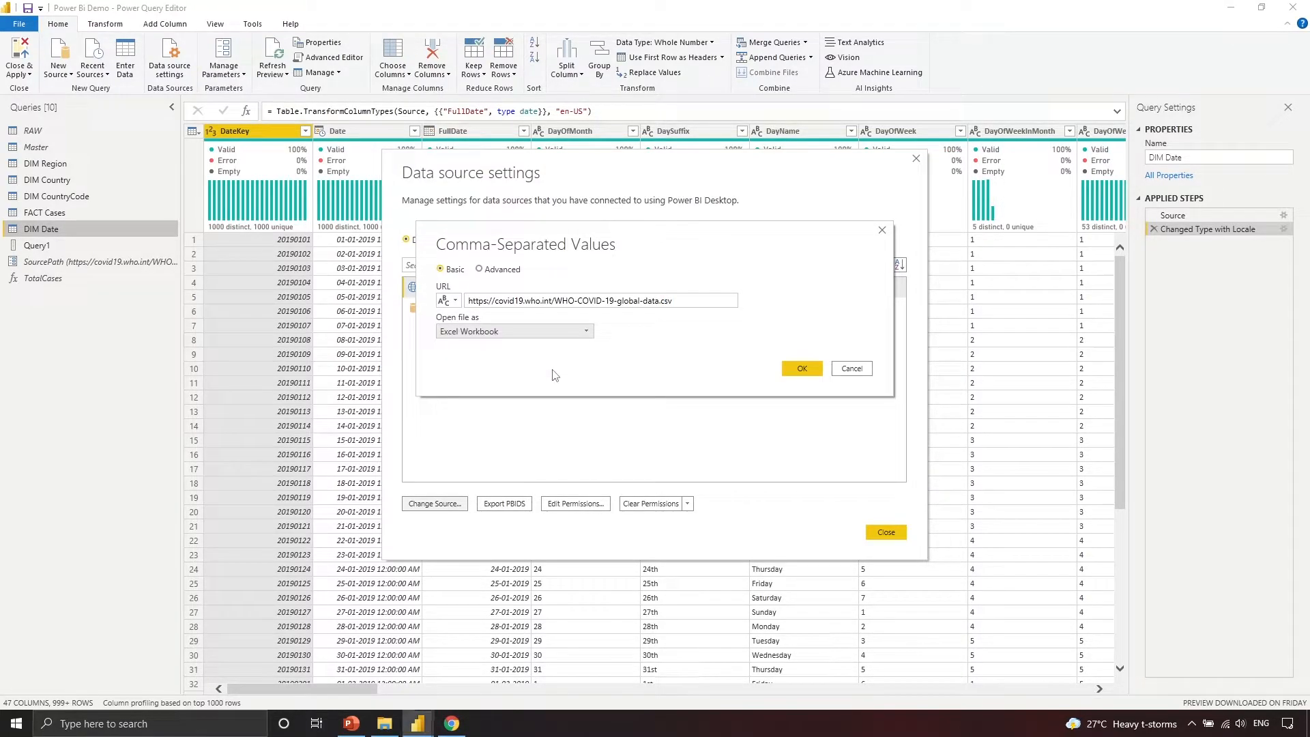
{"action": "left_click", "coordinate": [583, 332]}
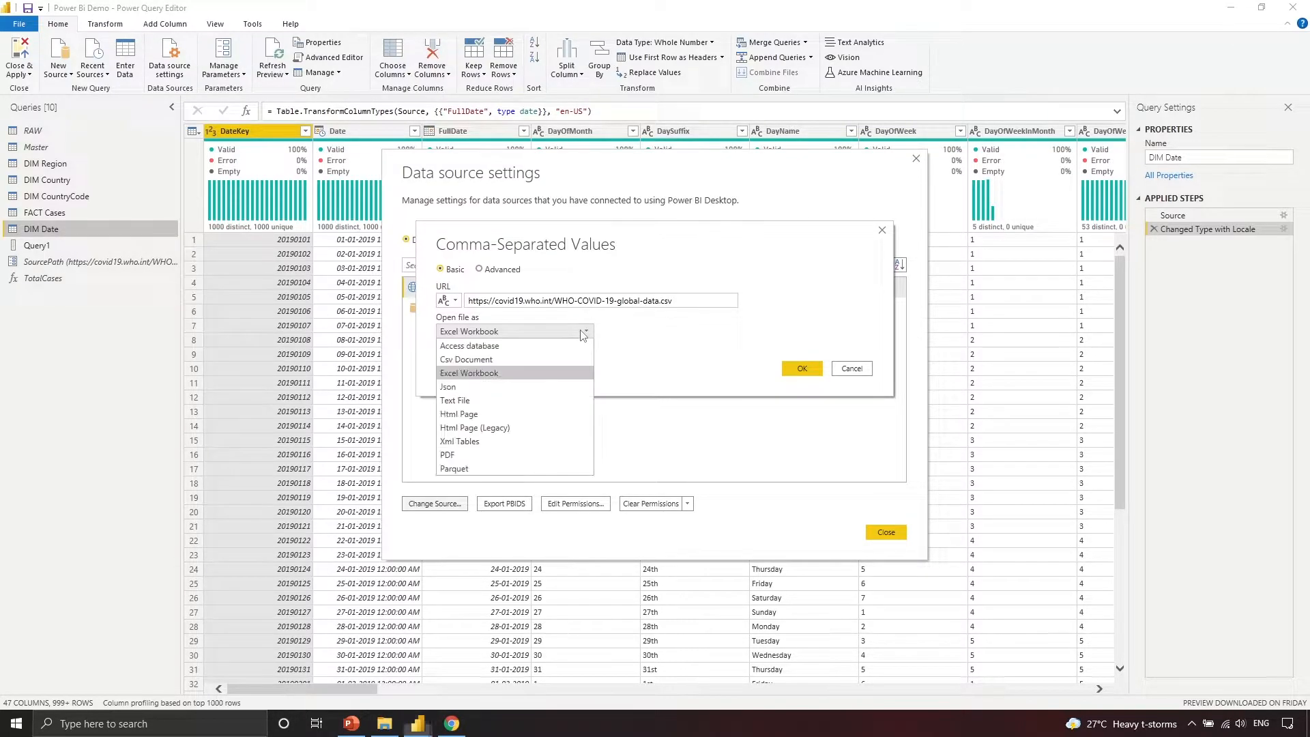
{"action": "left_click", "coordinate": [580, 354]}
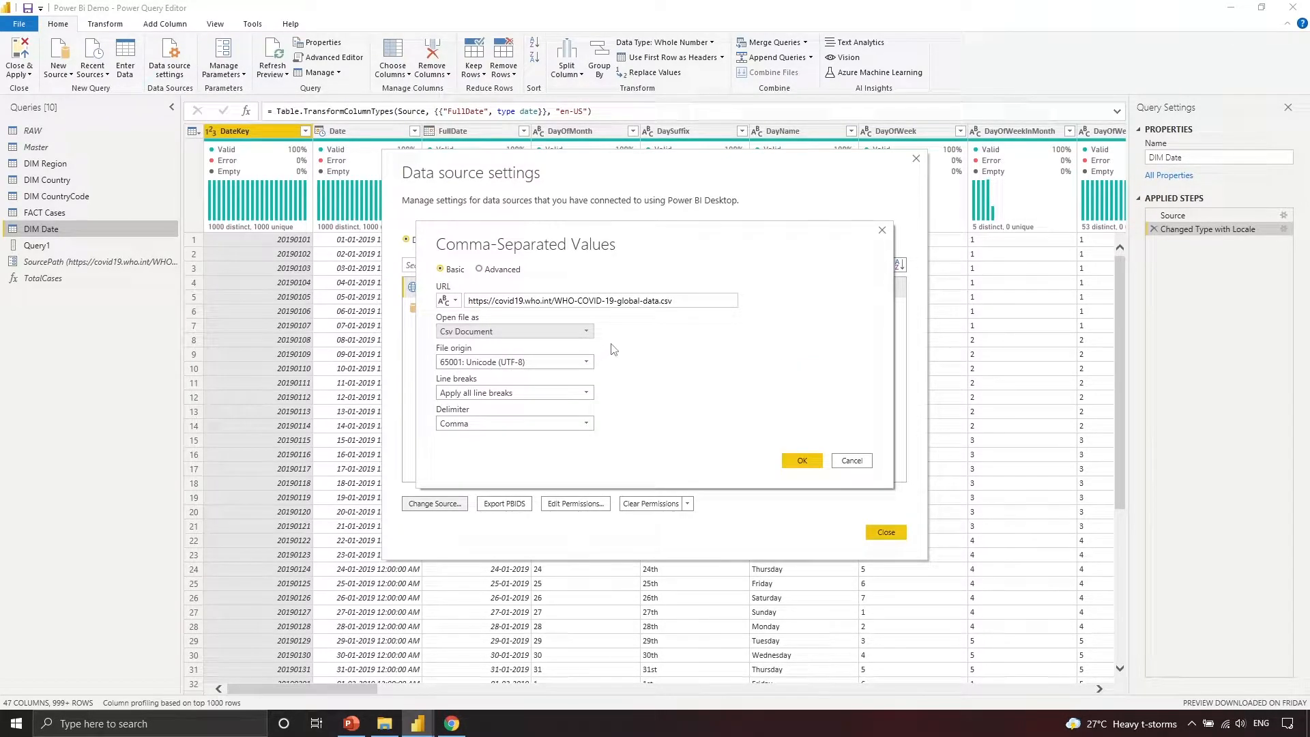
Review the delimiter, file origin and line break options of the CSV source, leaving its settings without applying changes.
{"action": "left_click", "coordinate": [580, 423]}
{"action": "left_click", "coordinate": [671, 423]}
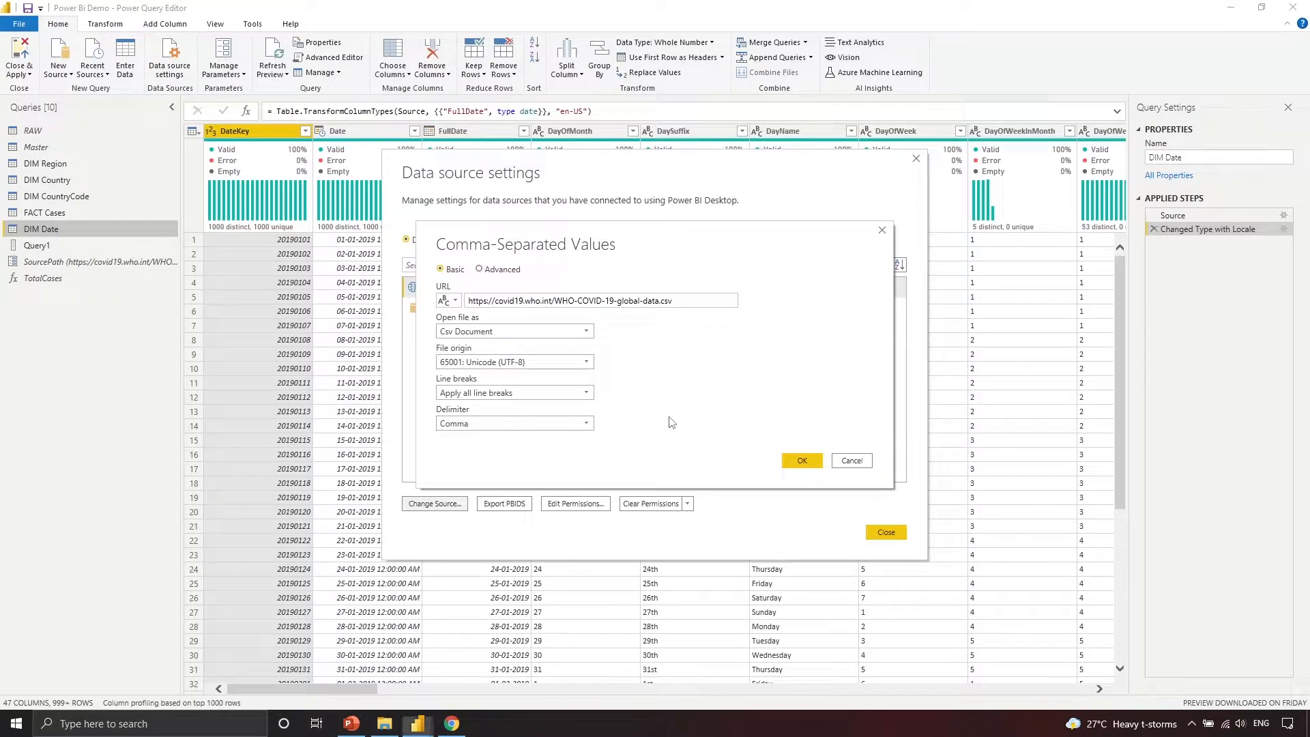
{"action": "left_click", "coordinate": [572, 369]}
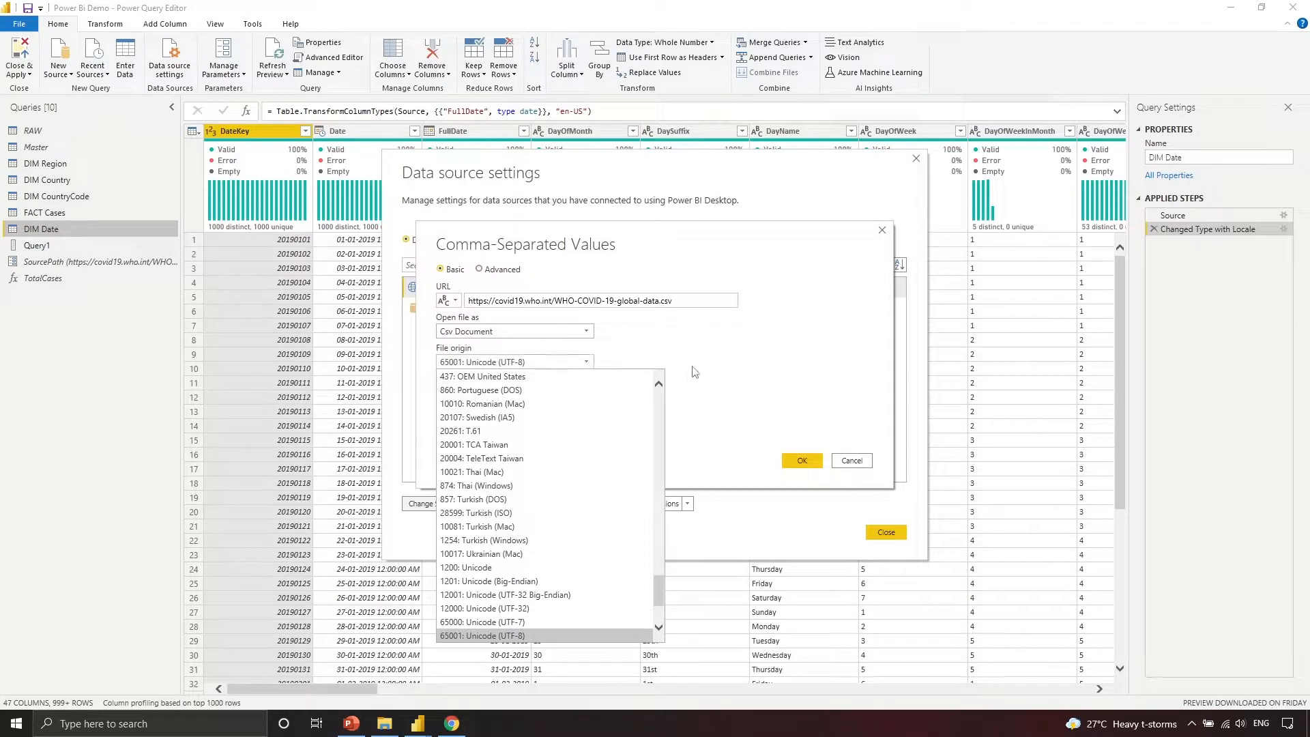
{"action": "left_click", "coordinate": [761, 372]}
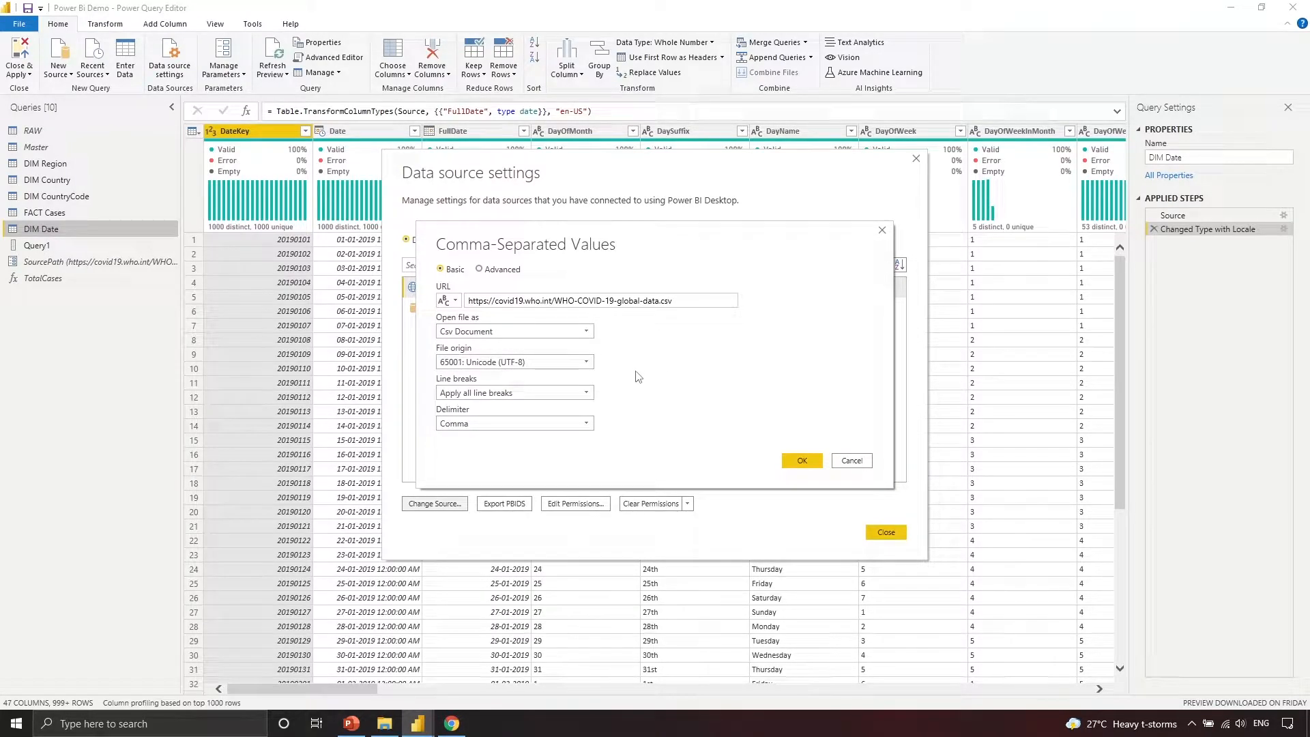
{"action": "left_click", "coordinate": [584, 393]}
{"action": "left_click", "coordinate": [669, 402]}
{"action": "left_click", "coordinate": [851, 462]}
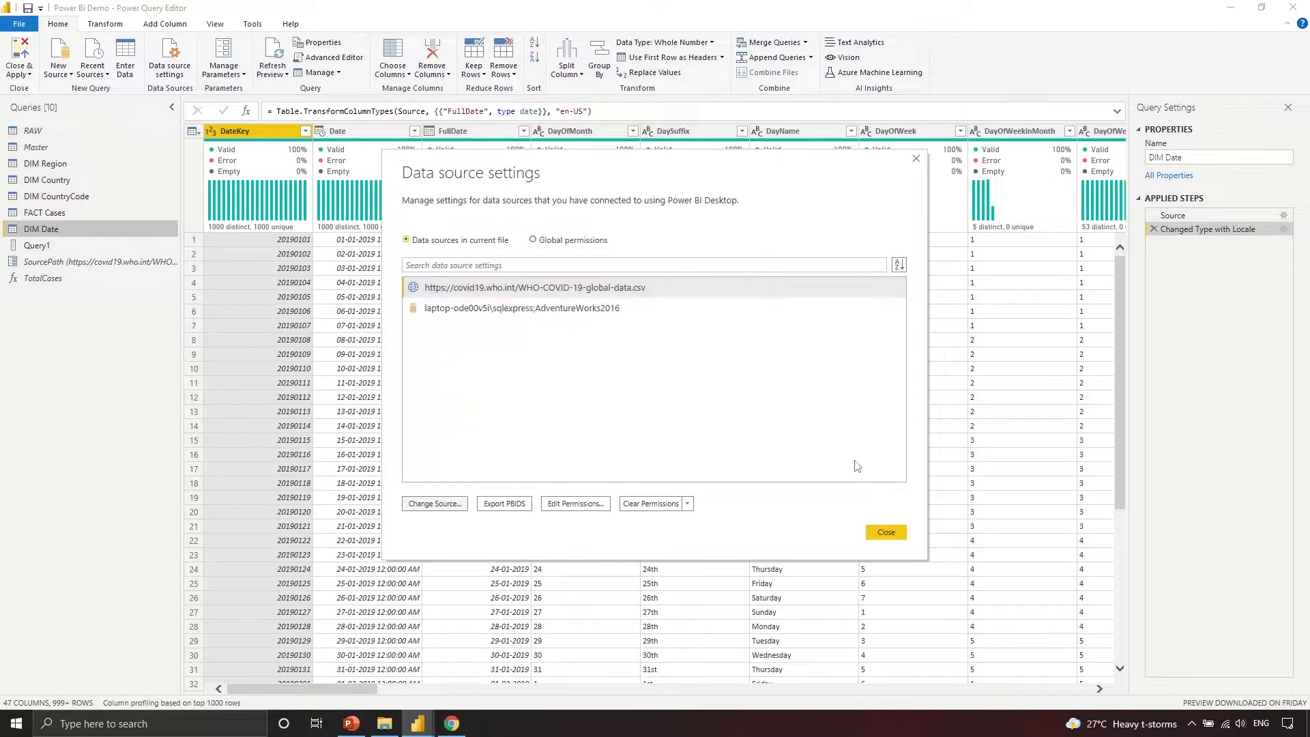
Examine the server, database and SQL statement of the AdventureWorks2016 SQL Server source, and close the data source settings.
{"action": "left_click", "coordinate": [646, 312]}
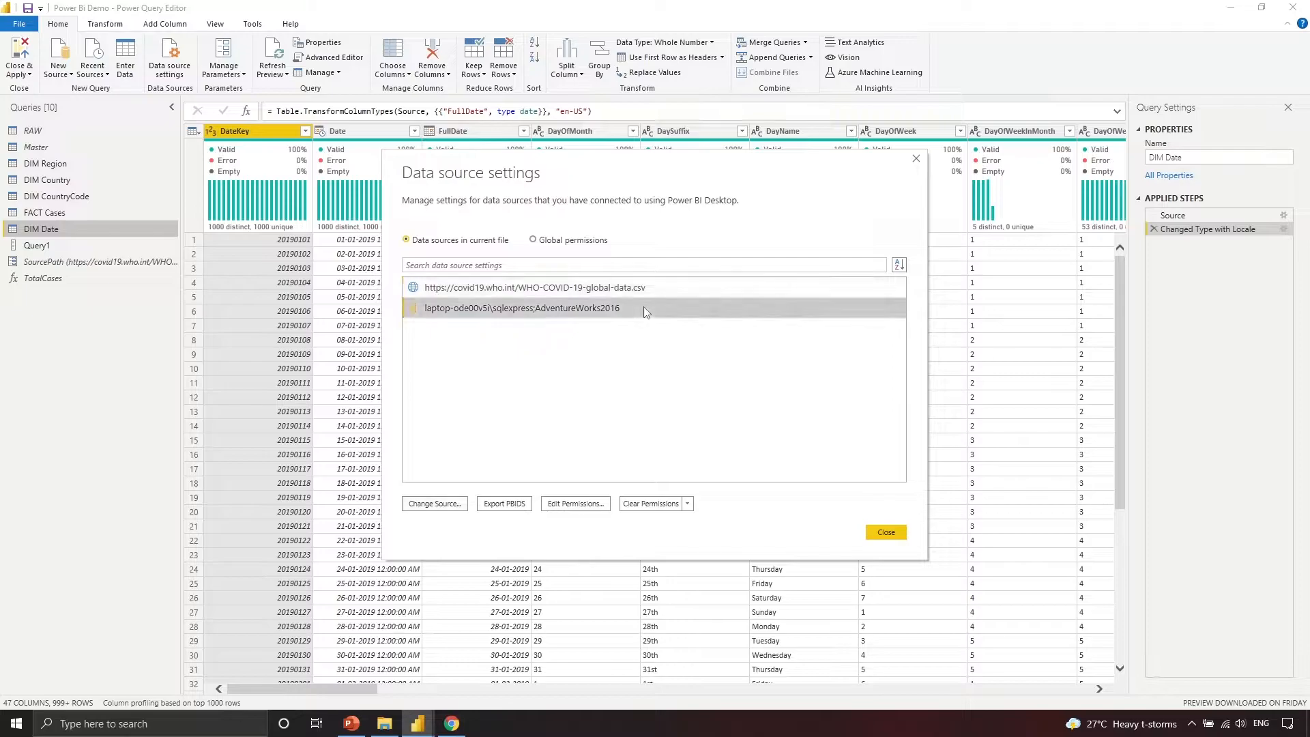
{"action": "left_click", "coordinate": [451, 503]}
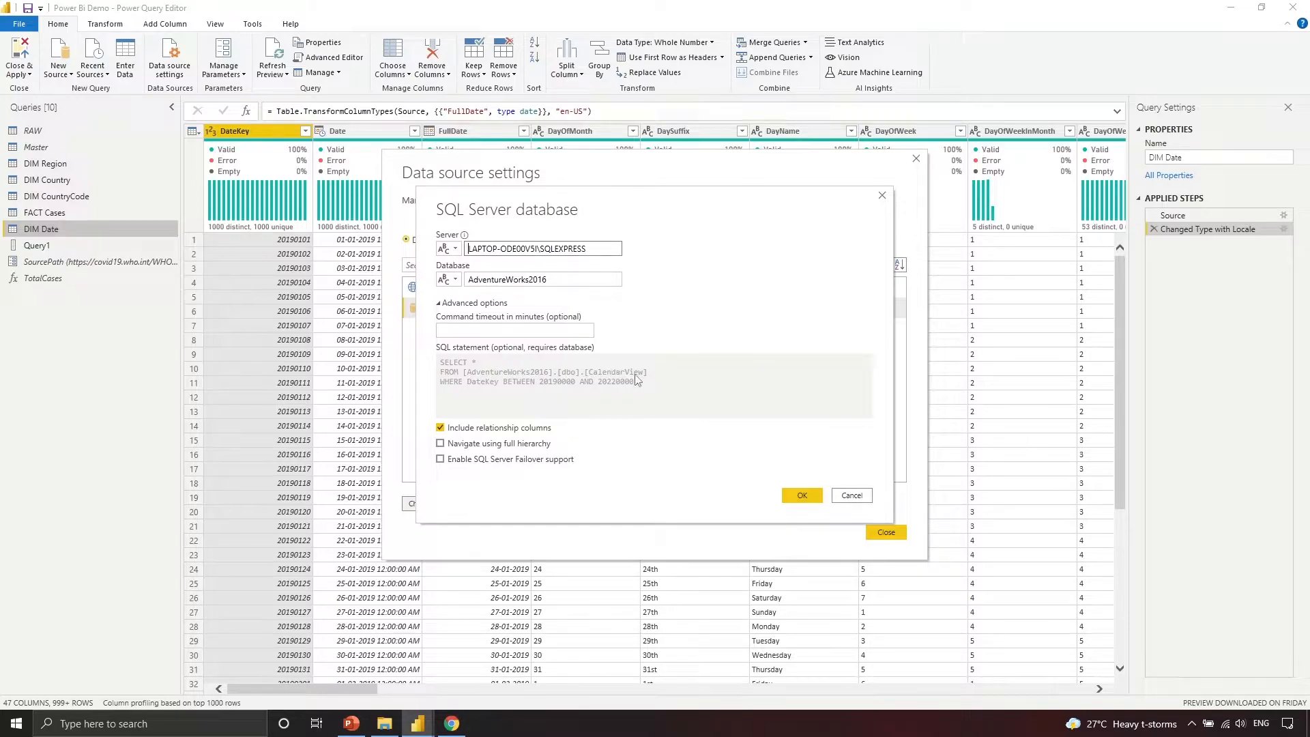
{"action": "left_click", "coordinate": [882, 196]}
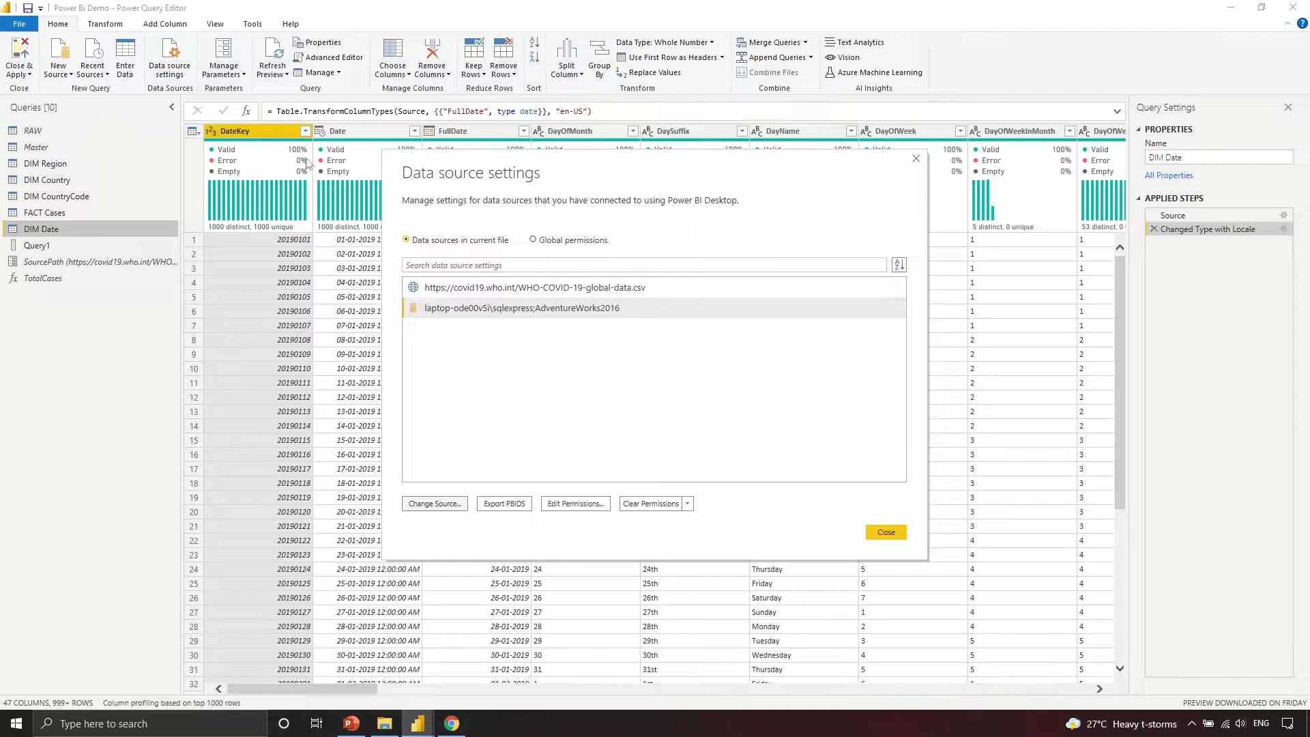
{"action": "left_click", "coordinate": [916, 160]}
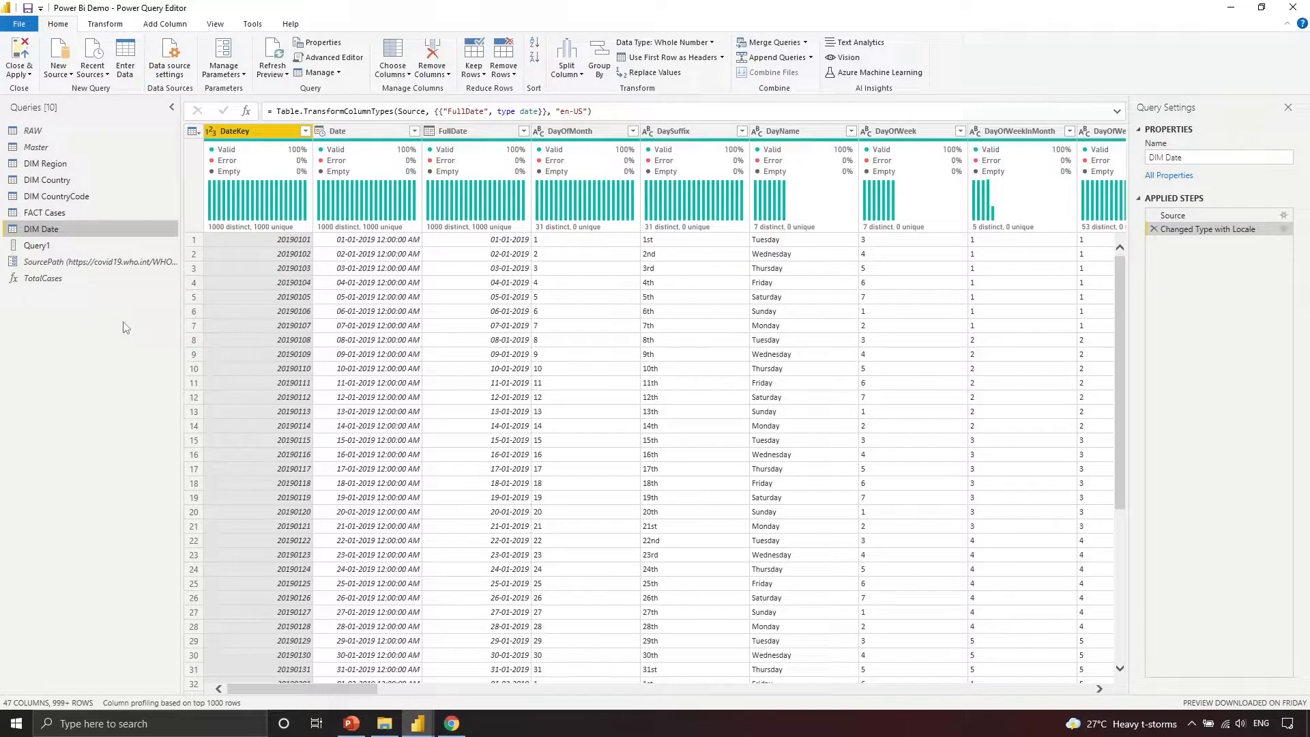
Copy the server name from the AdventureWorks2016 source's connection settings, and close the data source settings.
{"action": "left_click", "coordinate": [170, 66]}
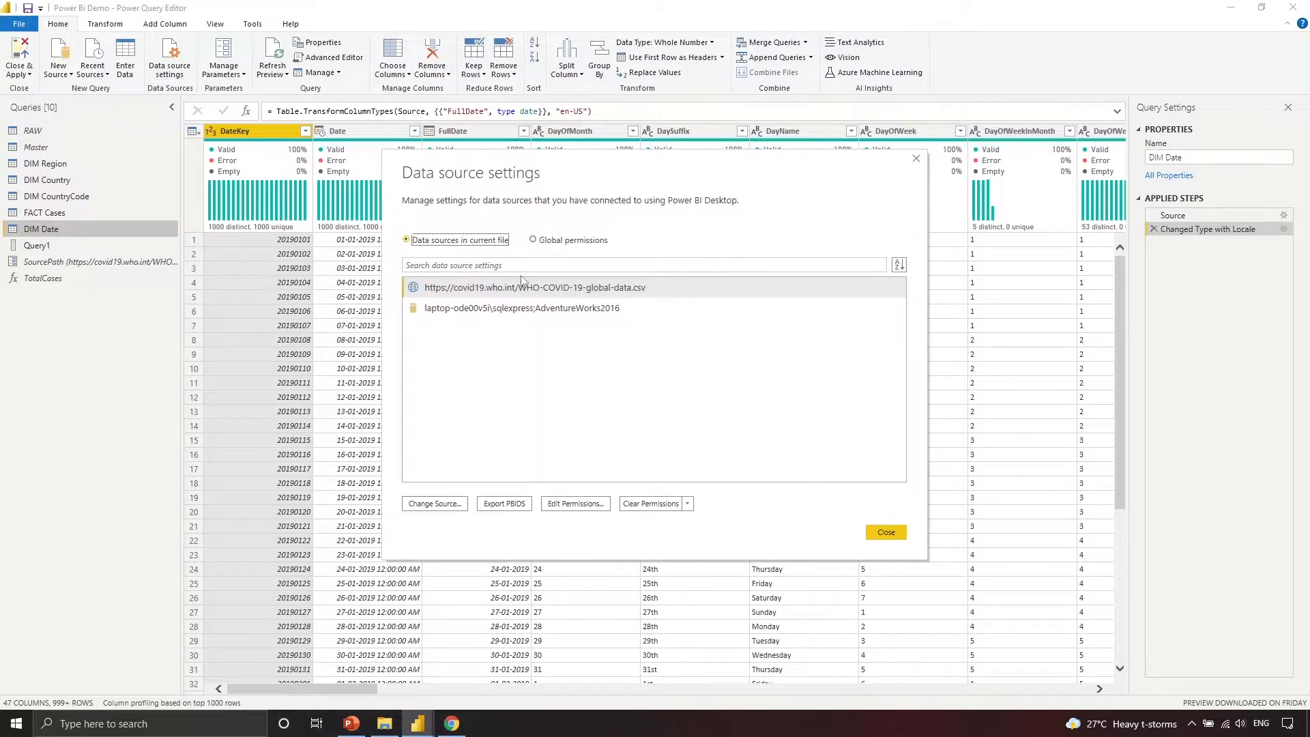
{"action": "left_click", "coordinate": [540, 307]}
{"action": "left_click", "coordinate": [436, 509]}
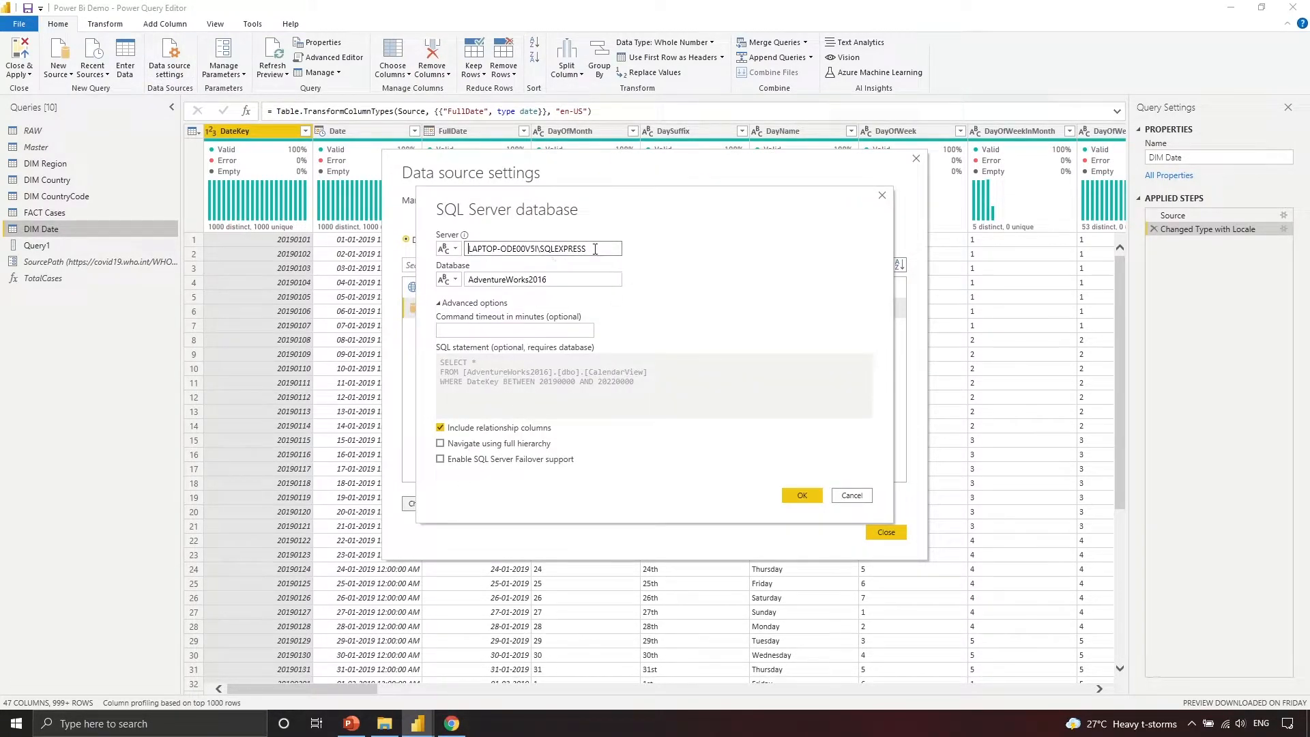
{"action": "left_click_drag", "start_coordinate": [595, 249], "coordinate": [365, 257]}
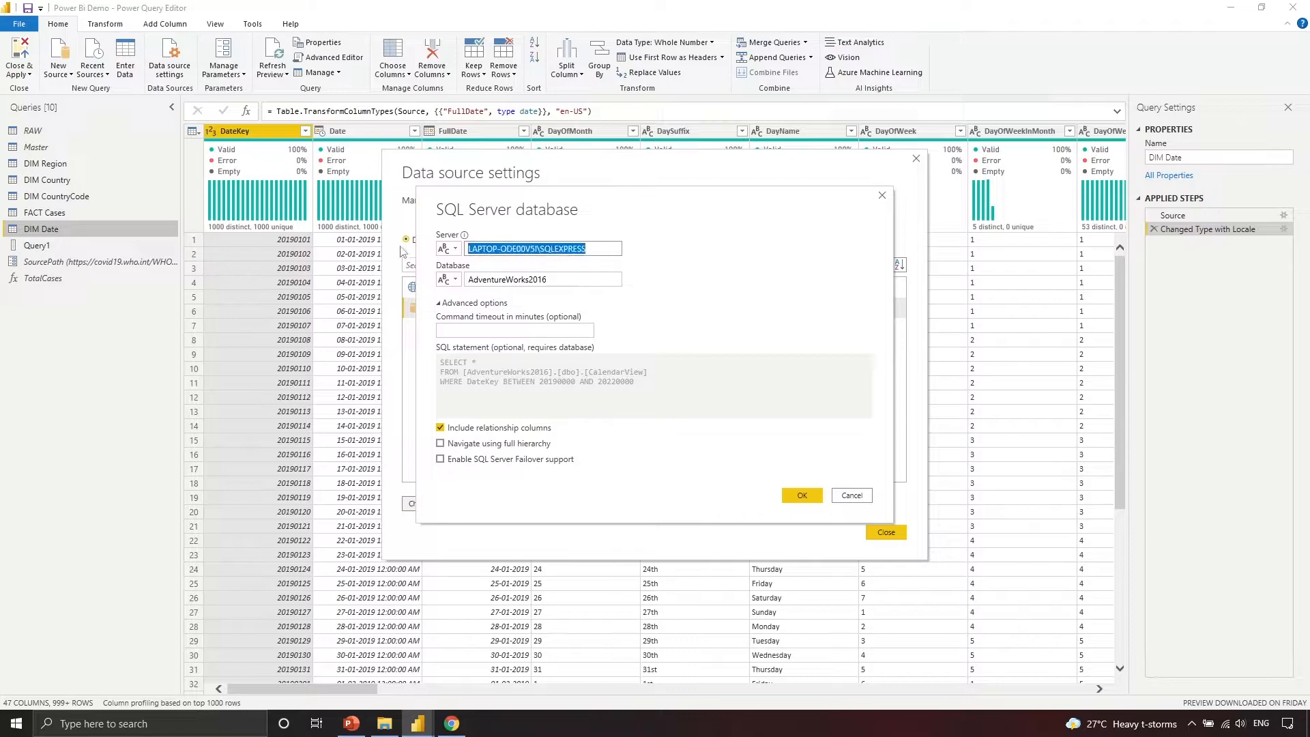
{"action": "left_click", "coordinate": [881, 197]}
{"action": "left_click", "coordinate": [916, 158]}
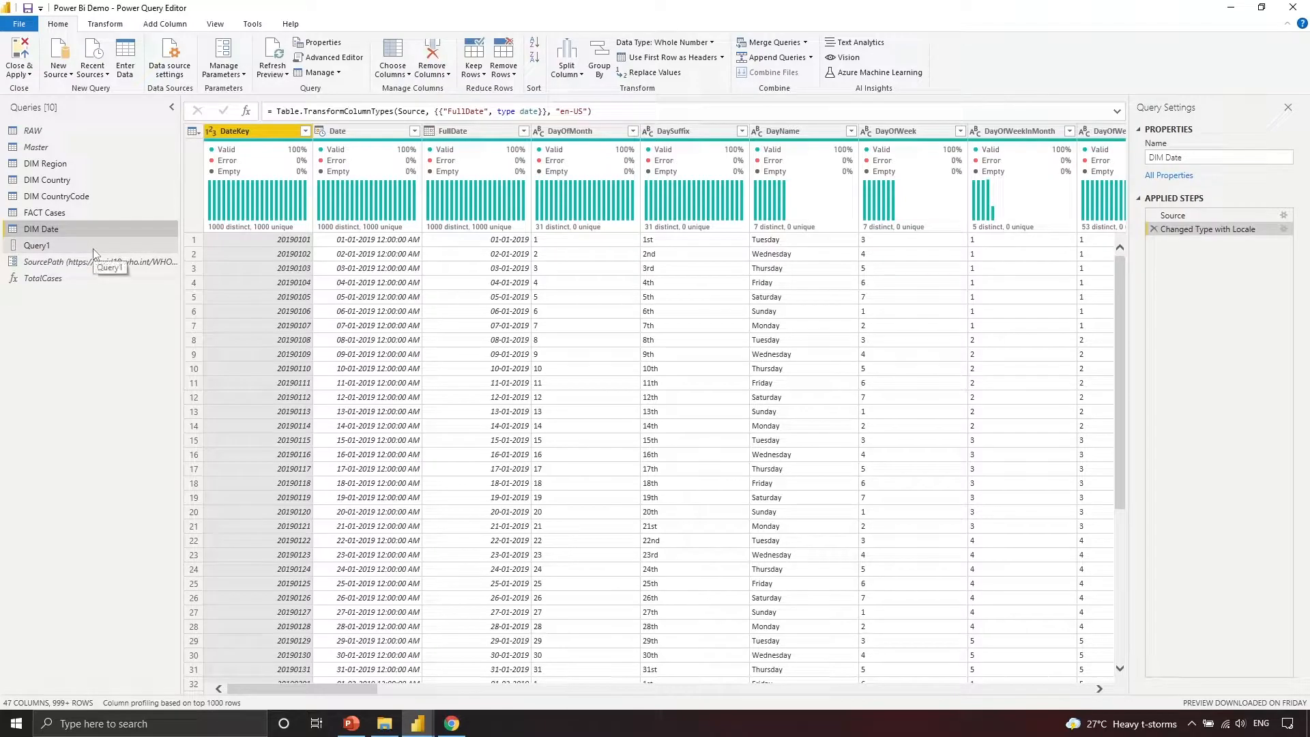
{"action": "left_click", "coordinate": [63, 71]}
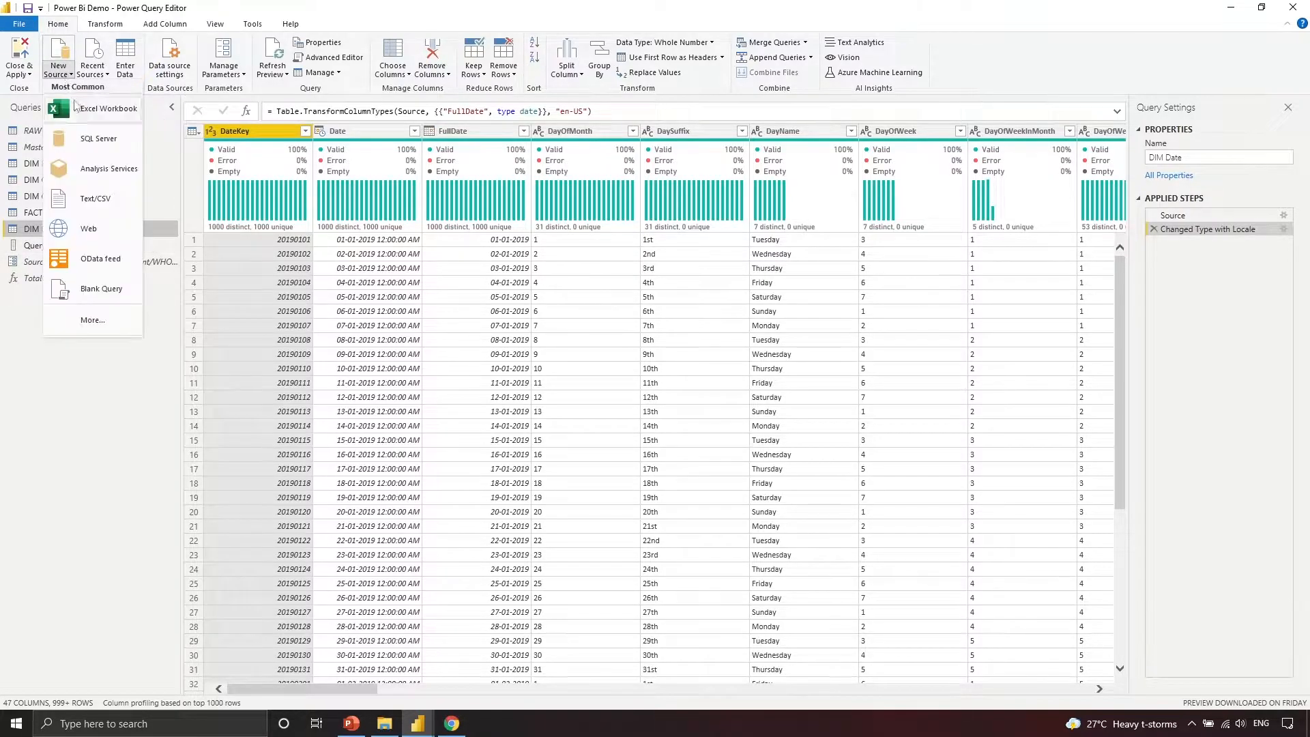
{"action": "left_click", "coordinate": [95, 140]}
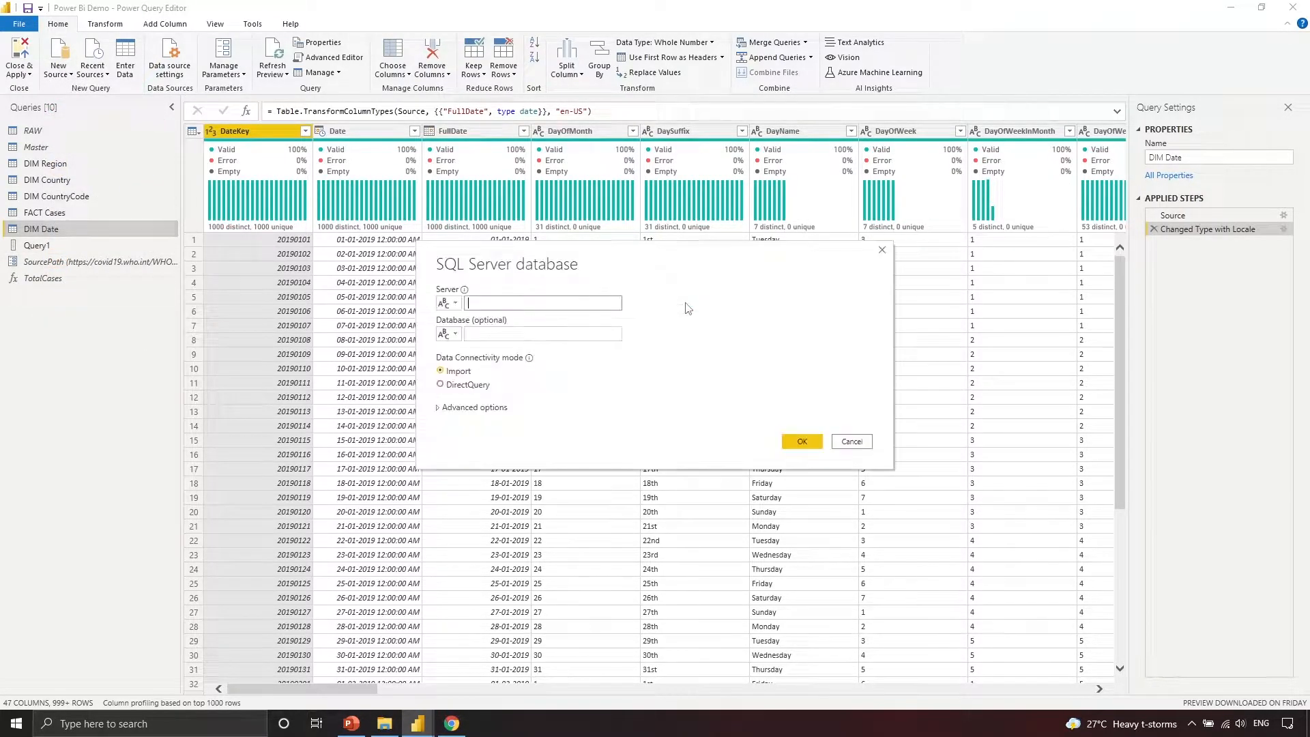
{"action": "type", "text": "LAPTOP-ODE00V3I\\SQLEXPRESS"}
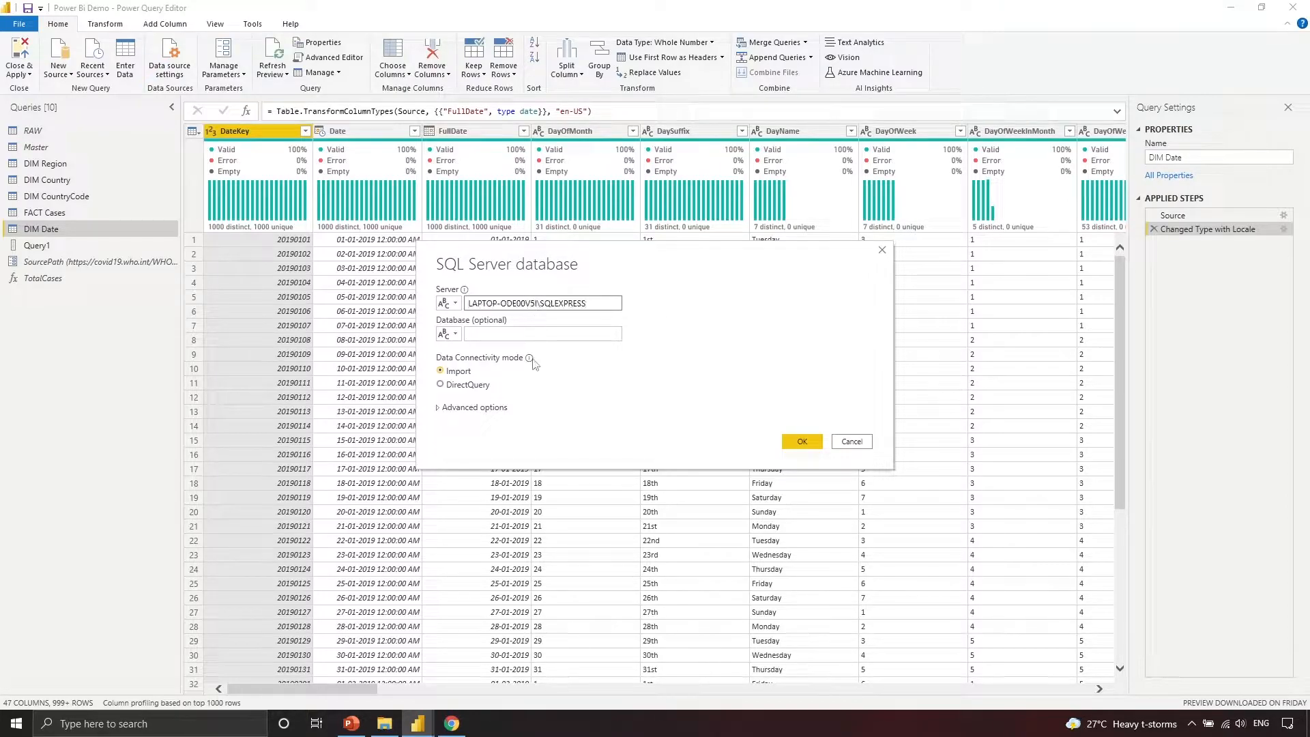
{"action": "left_click", "coordinate": [476, 407]}
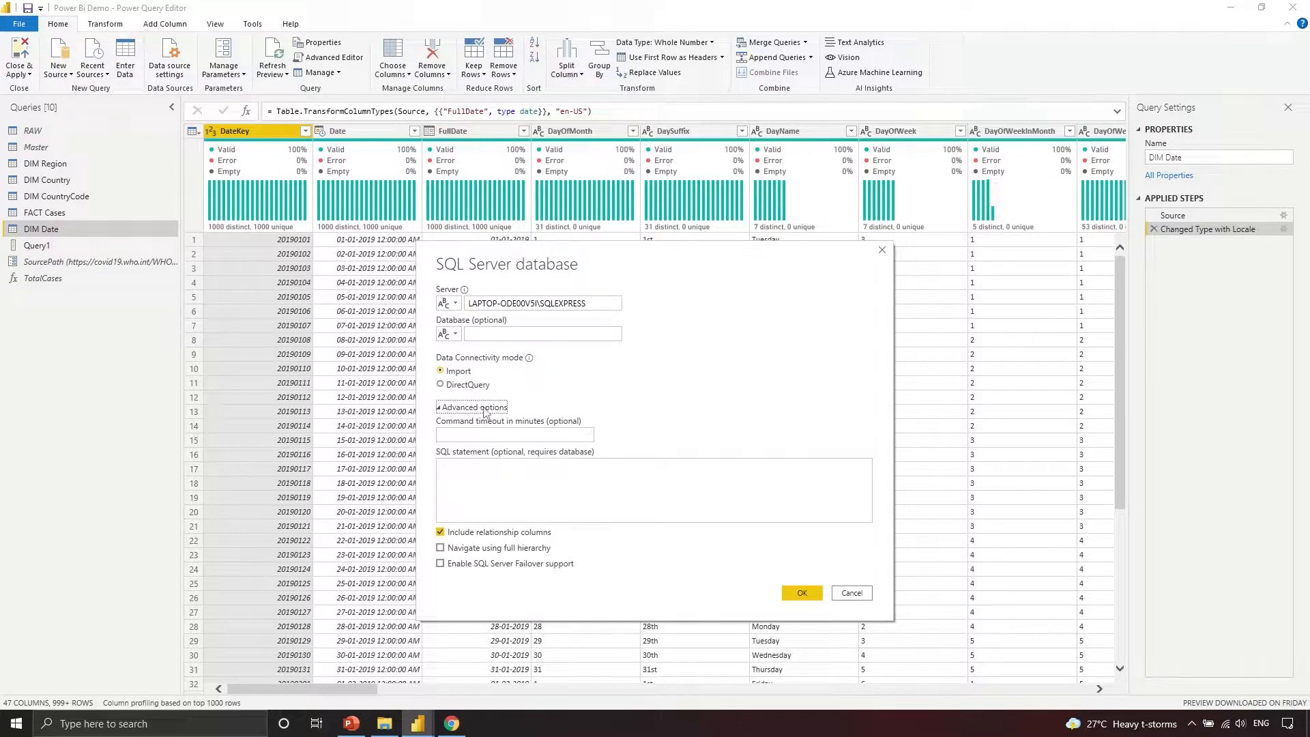
{"action": "left_click", "coordinate": [486, 413]}
{"action": "left_click", "coordinate": [486, 412]}
{"action": "left_click", "coordinate": [523, 466]}
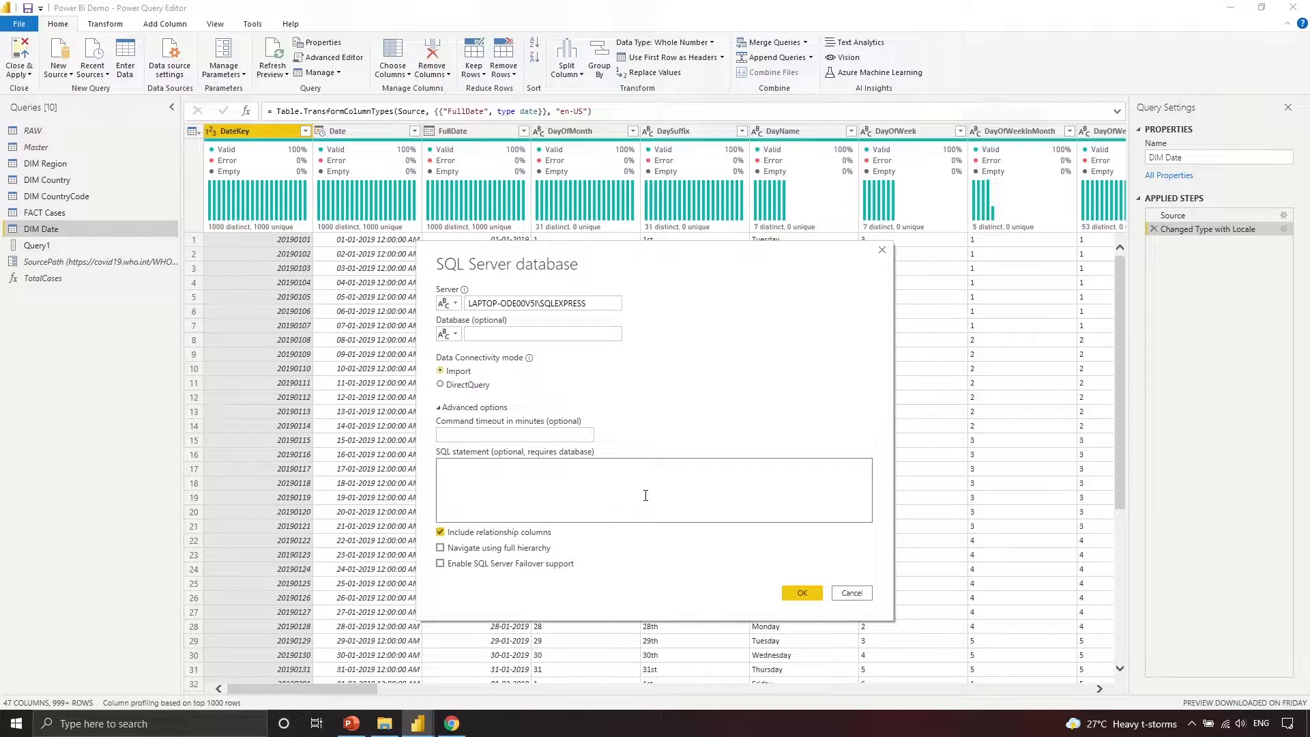
{"action": "left_click", "coordinate": [659, 470]}
{"action": "left_click", "coordinate": [576, 336]}
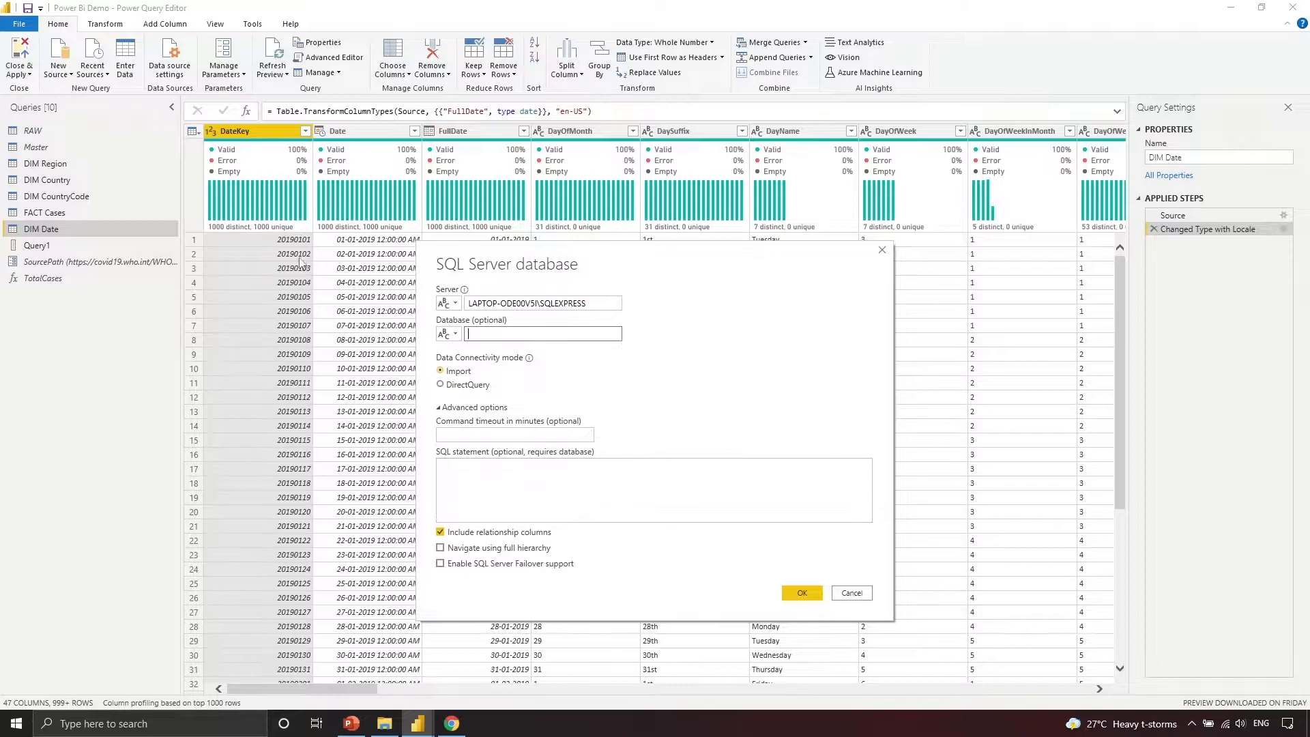
{"action": "left_click", "coordinate": [883, 253]}
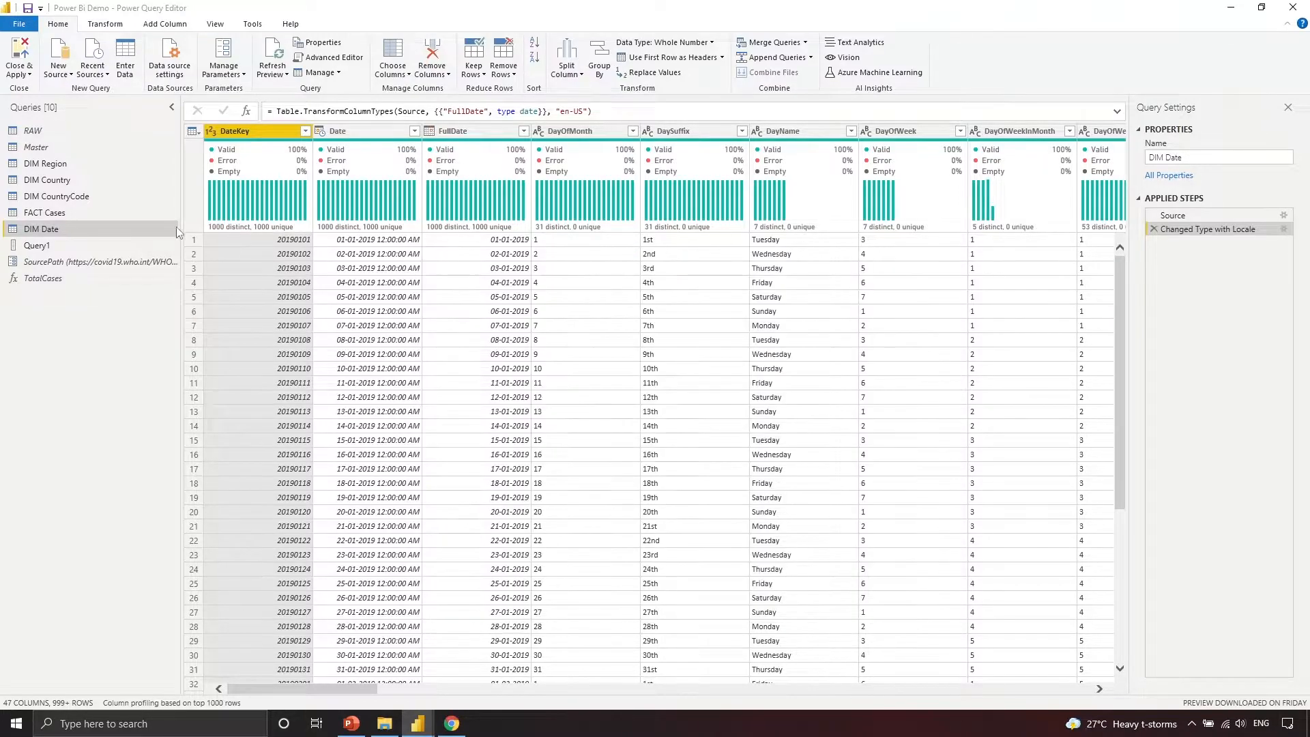
Examine the server and database names of the AdventureWorks2016 SQL Server source, and close the data source settings without changes.
{"action": "left_click", "coordinate": [169, 65]}
{"action": "left_click", "coordinate": [514, 302]}
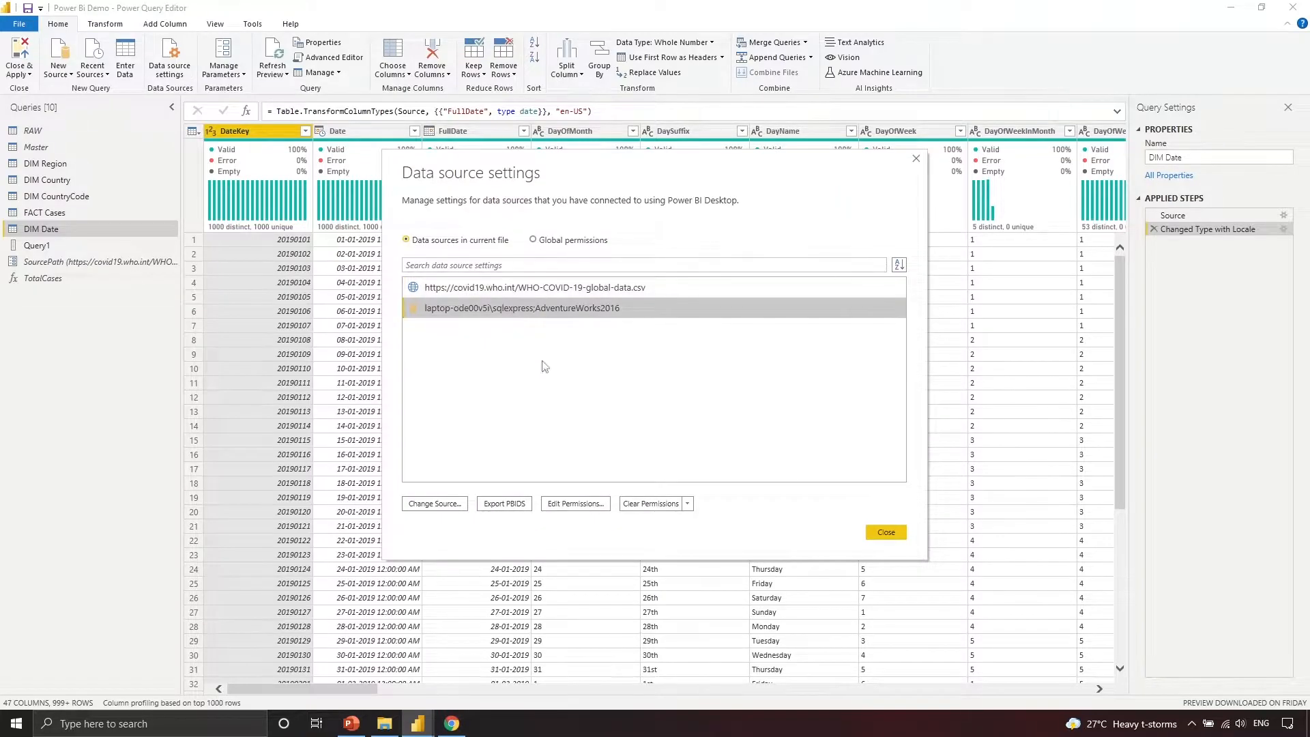
{"action": "left_click", "coordinate": [459, 503]}
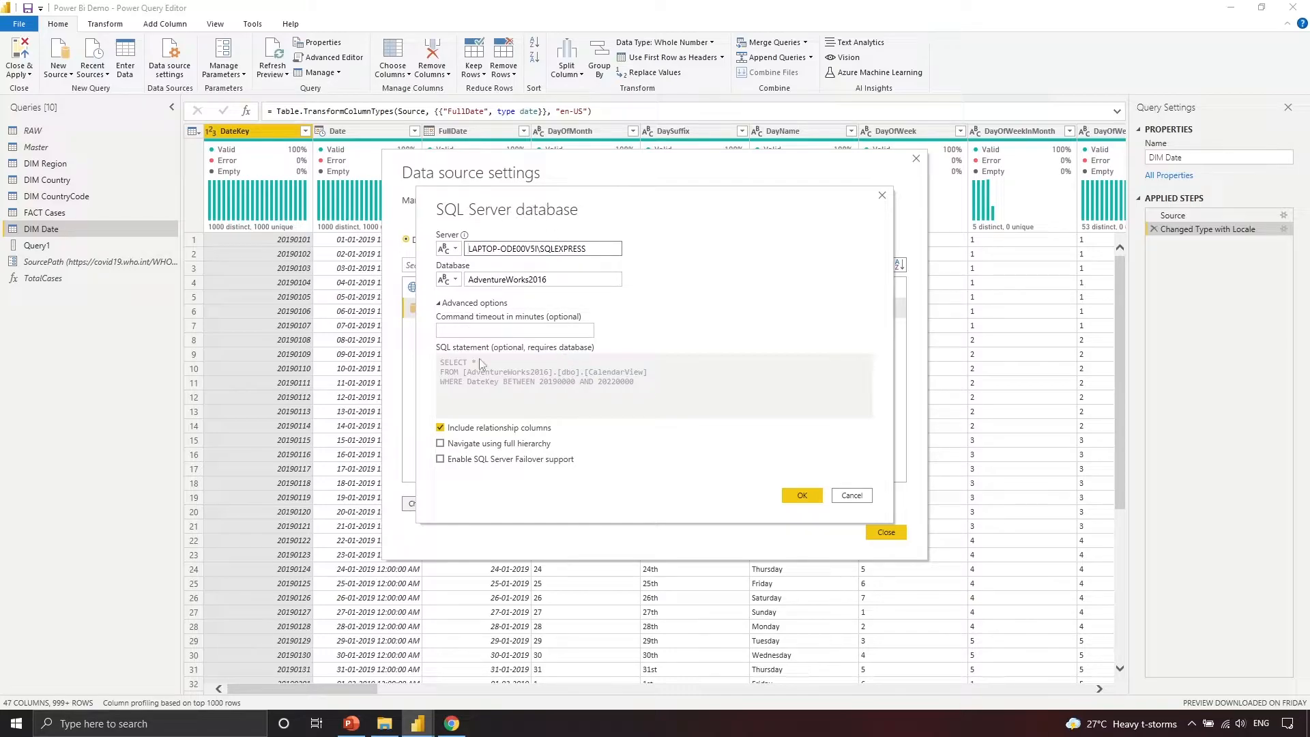
{"action": "triple_click", "coordinate": [596, 250]}
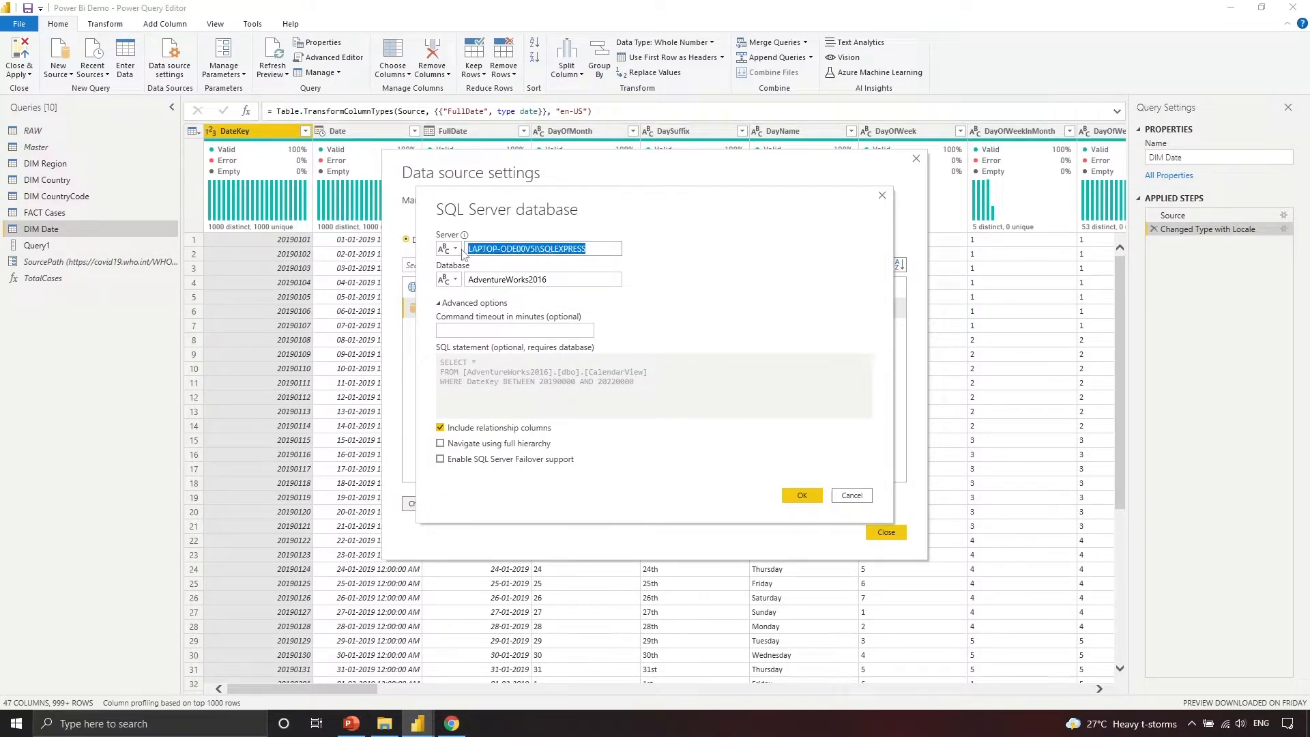
{"action": "left_click", "coordinate": [598, 281]}
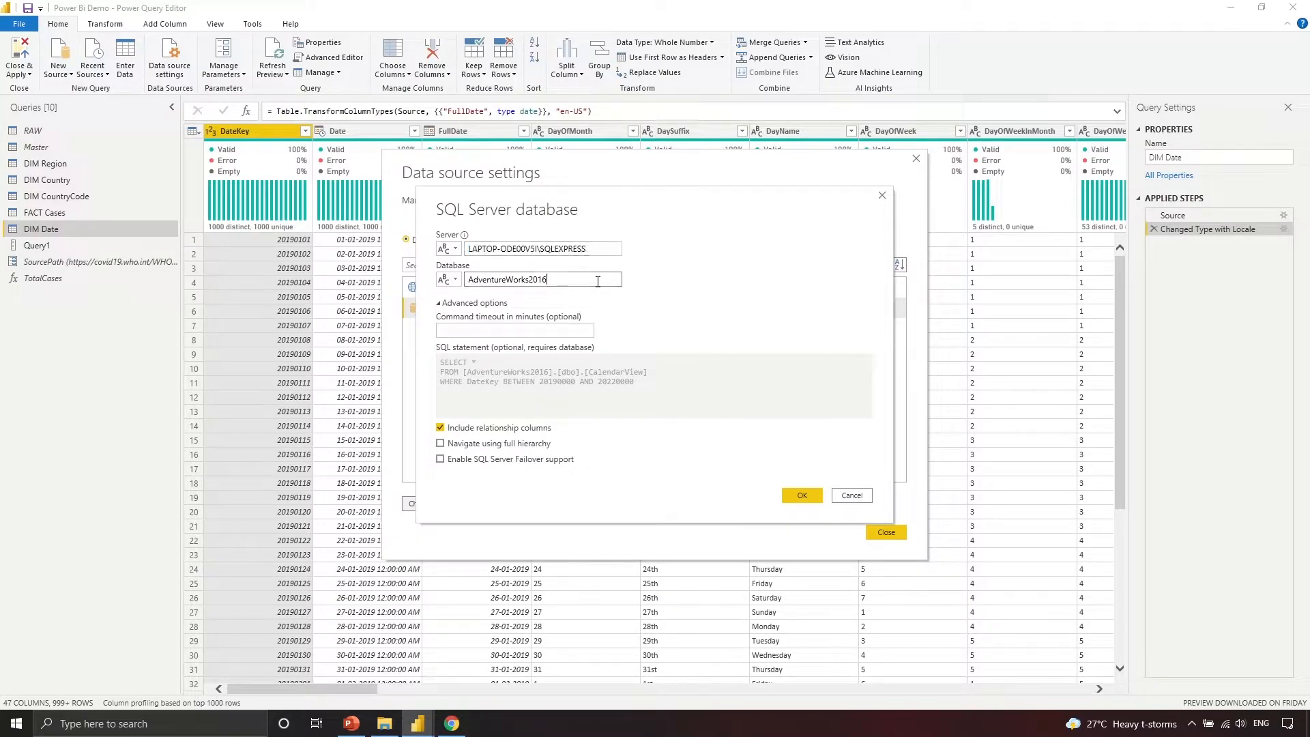
{"action": "triple_click", "coordinate": [550, 283]}
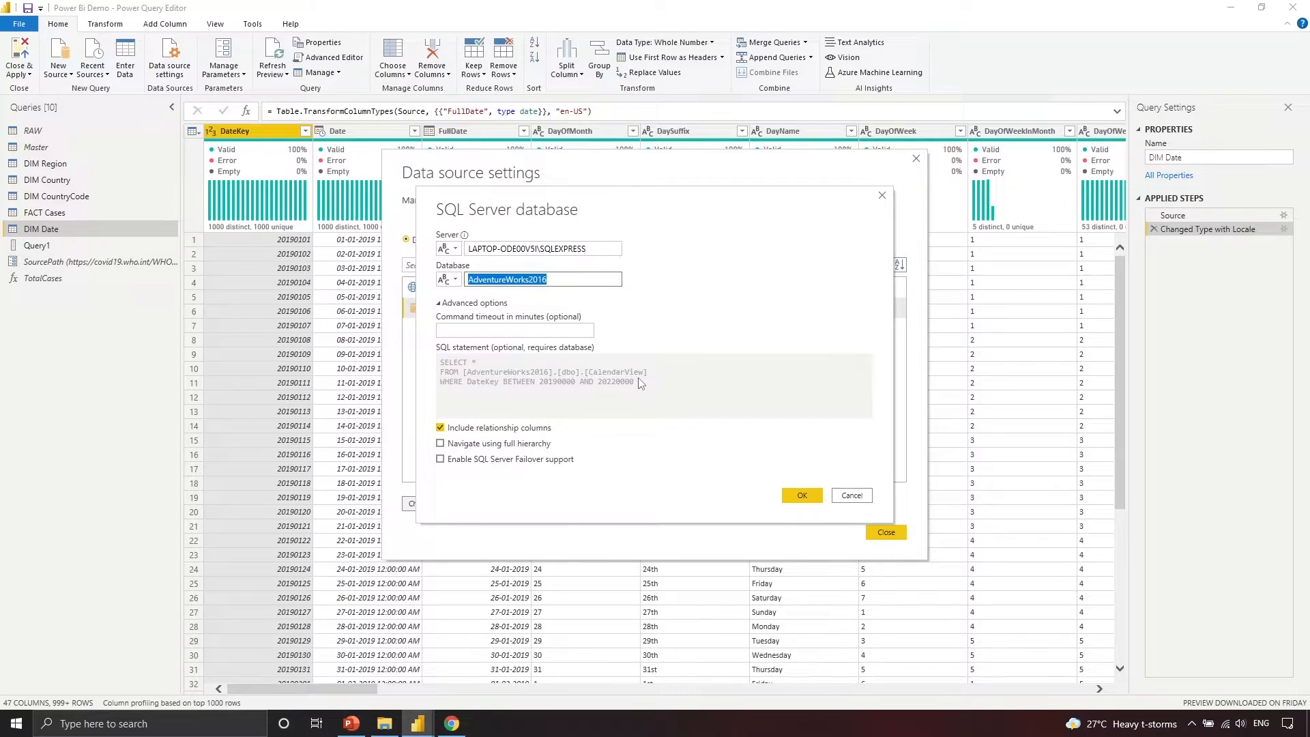
{"action": "left_click", "coordinate": [862, 497]}
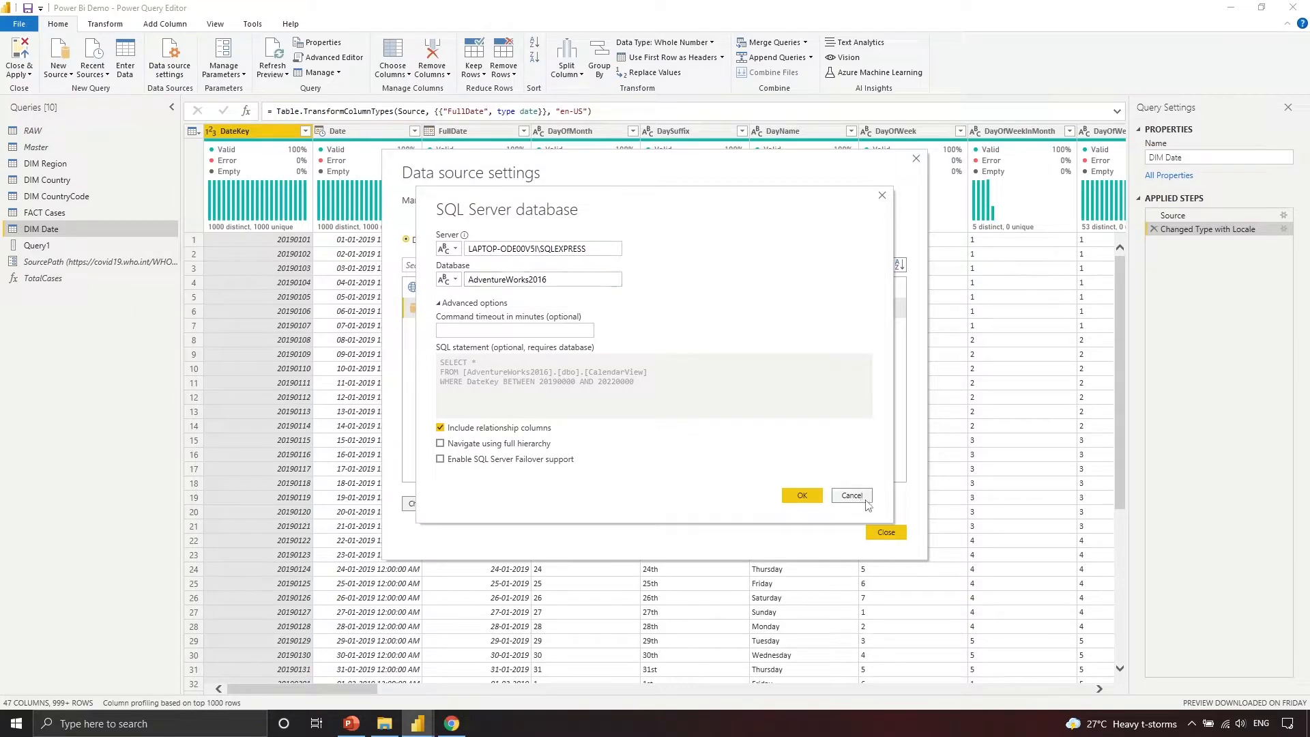
{"action": "left_click", "coordinate": [887, 533]}
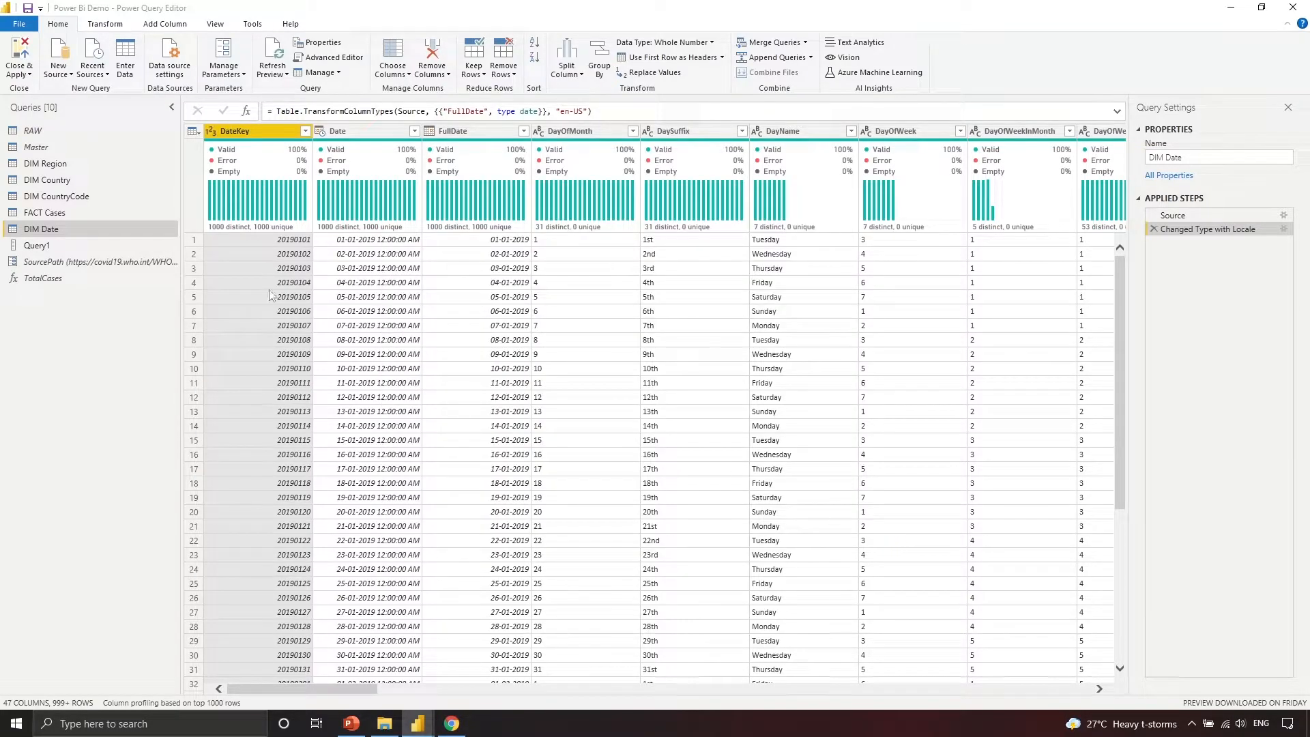
Create a new blank query in the Queries list.
{"action": "left_click", "coordinate": [86, 250]}
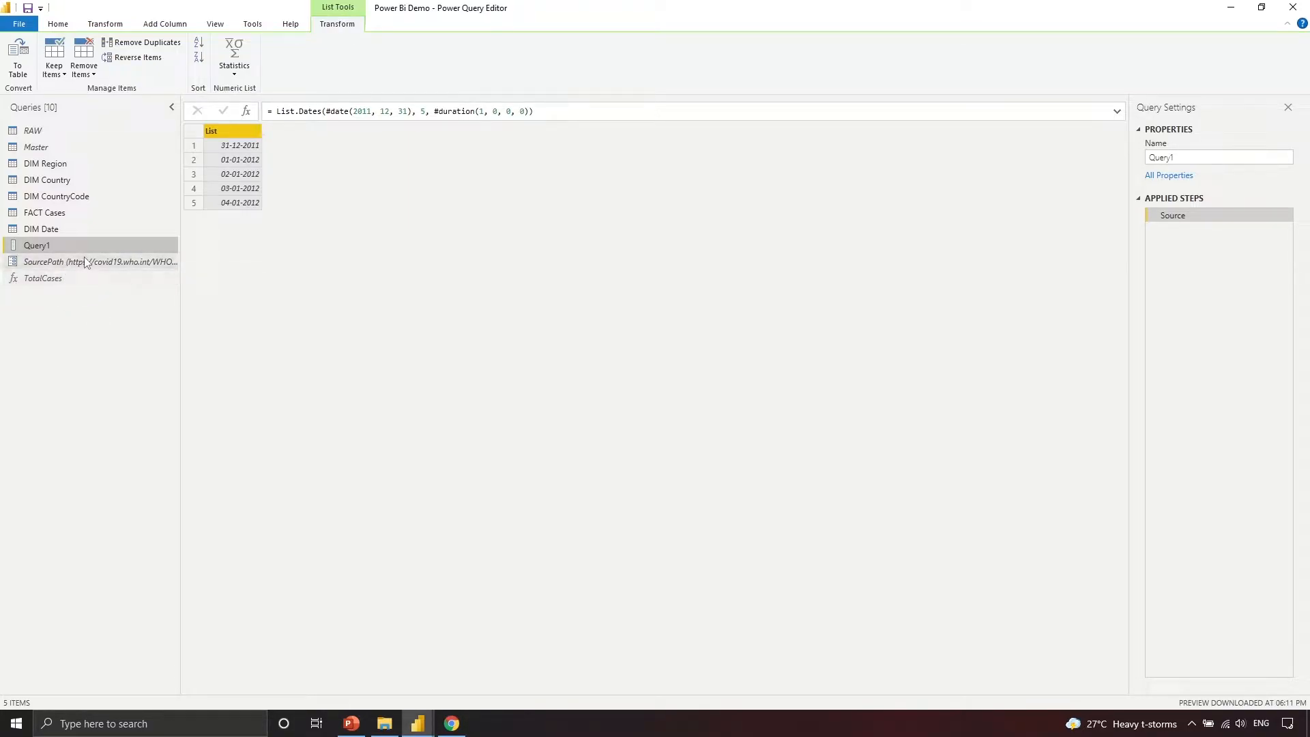
{"action": "right_click", "coordinate": [62, 311]}
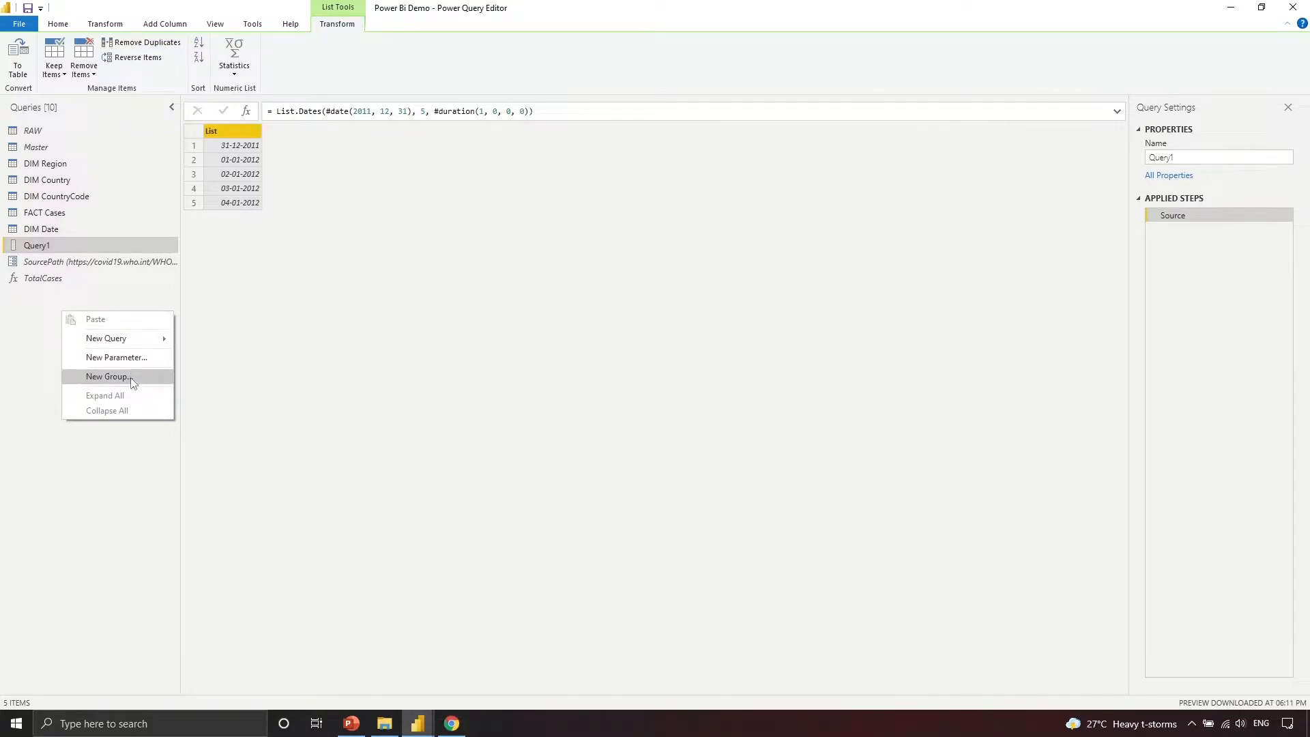
{"action": "right_click", "coordinate": [35, 329]}
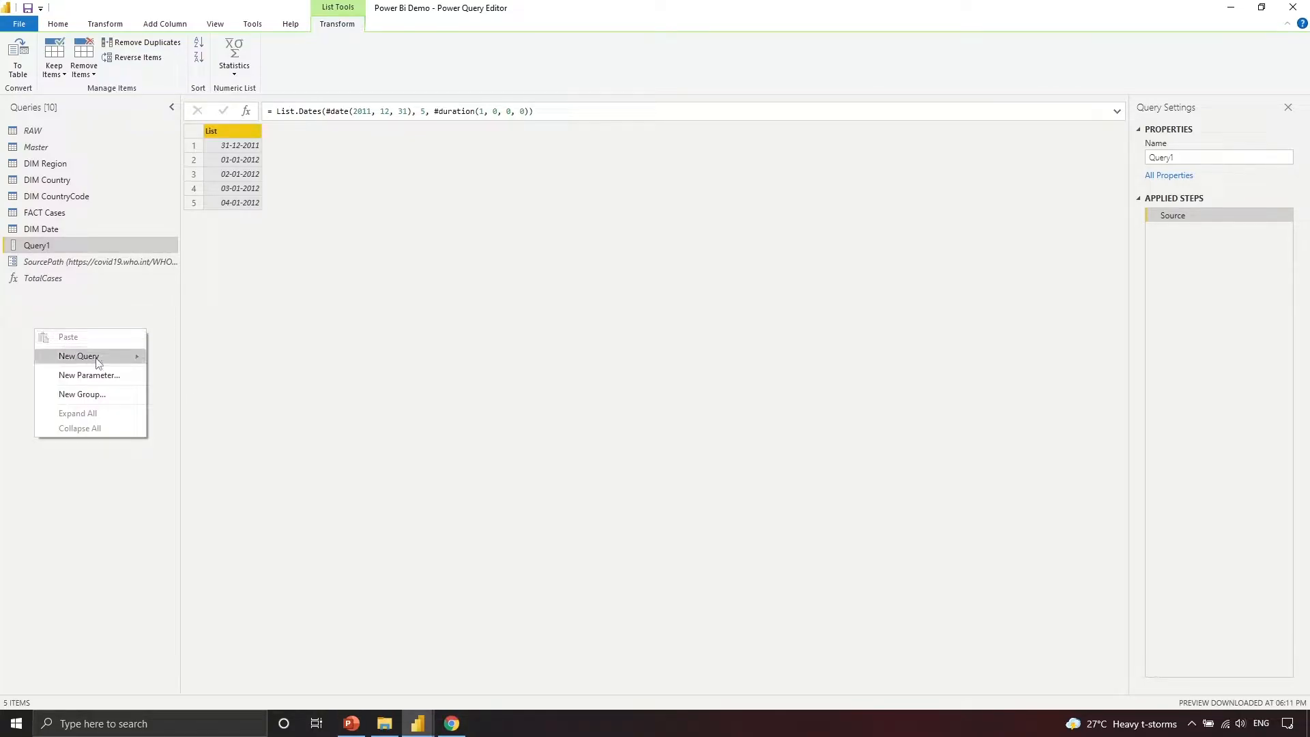
{"action": "mouse_move", "coordinate": [98, 363]}
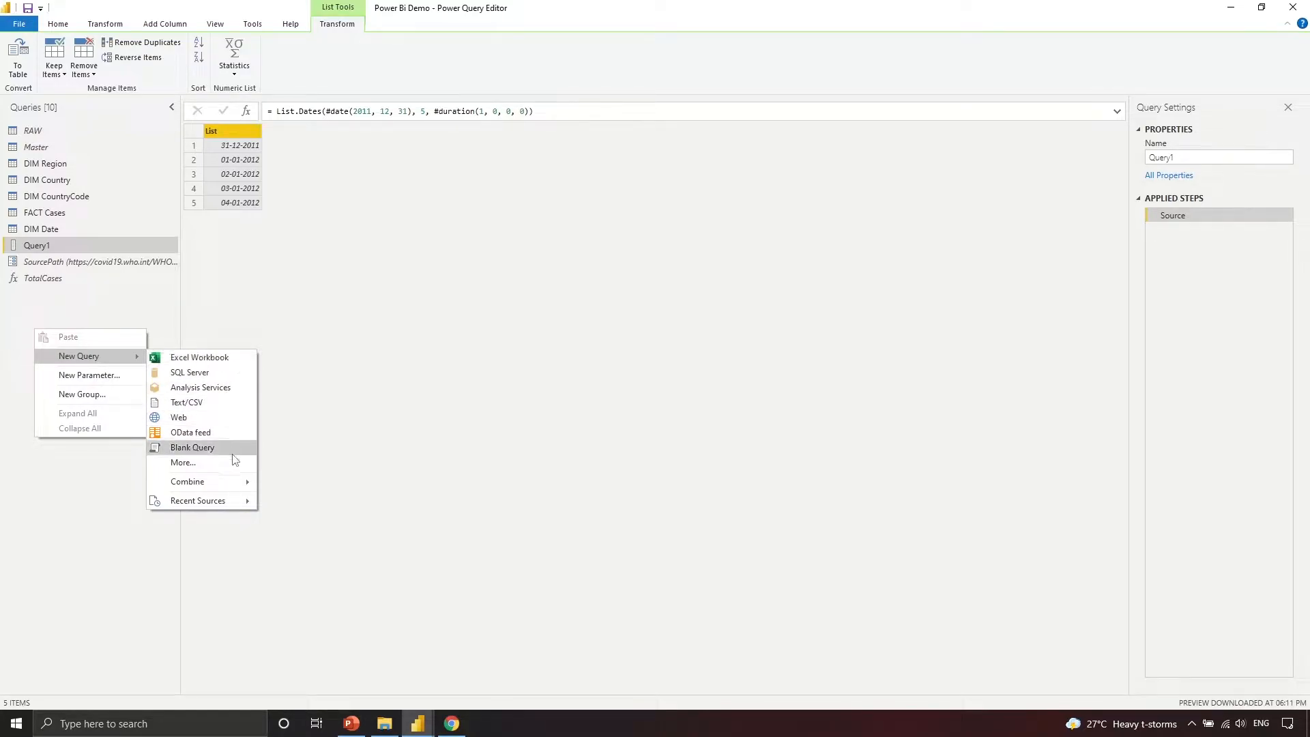
{"action": "left_click", "coordinate": [192, 448]}
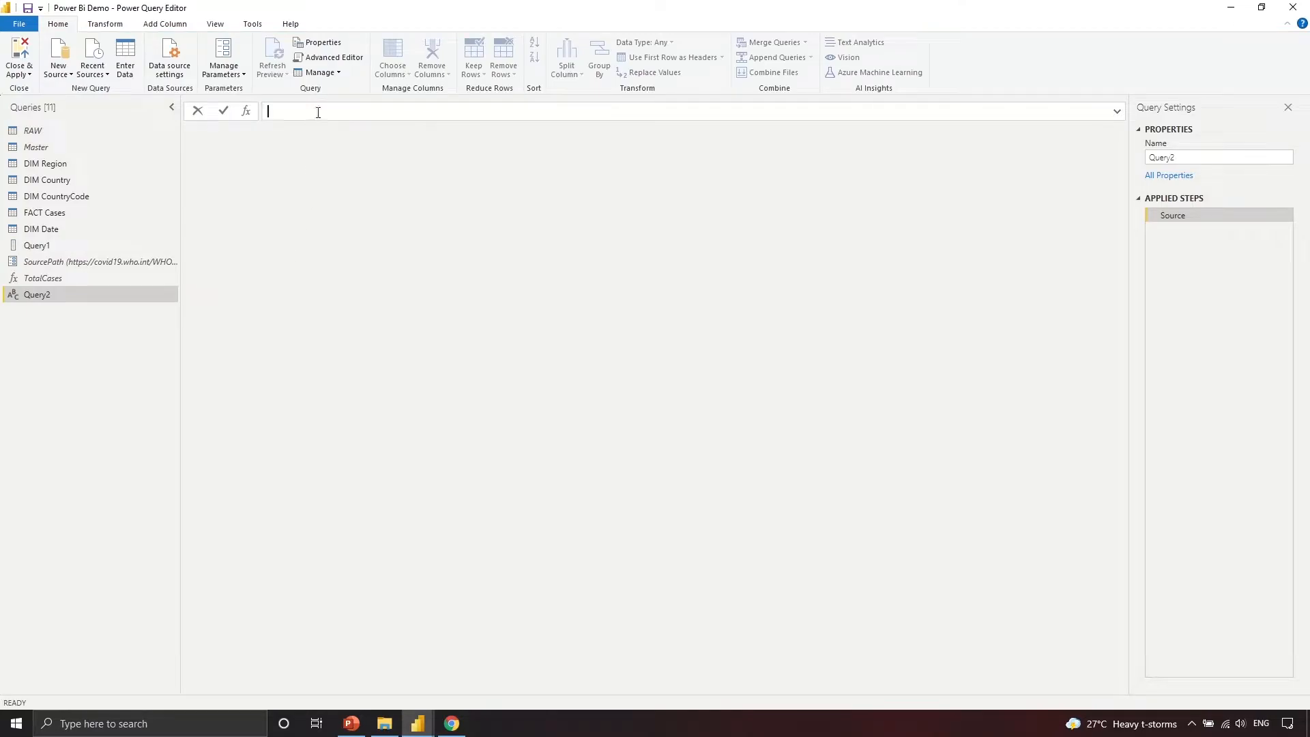
View the blank query's code in the Advanced Editor, and close the editor without changes.
{"action": "left_click", "coordinate": [330, 57]}
{"action": "left_click", "coordinate": [407, 185]}
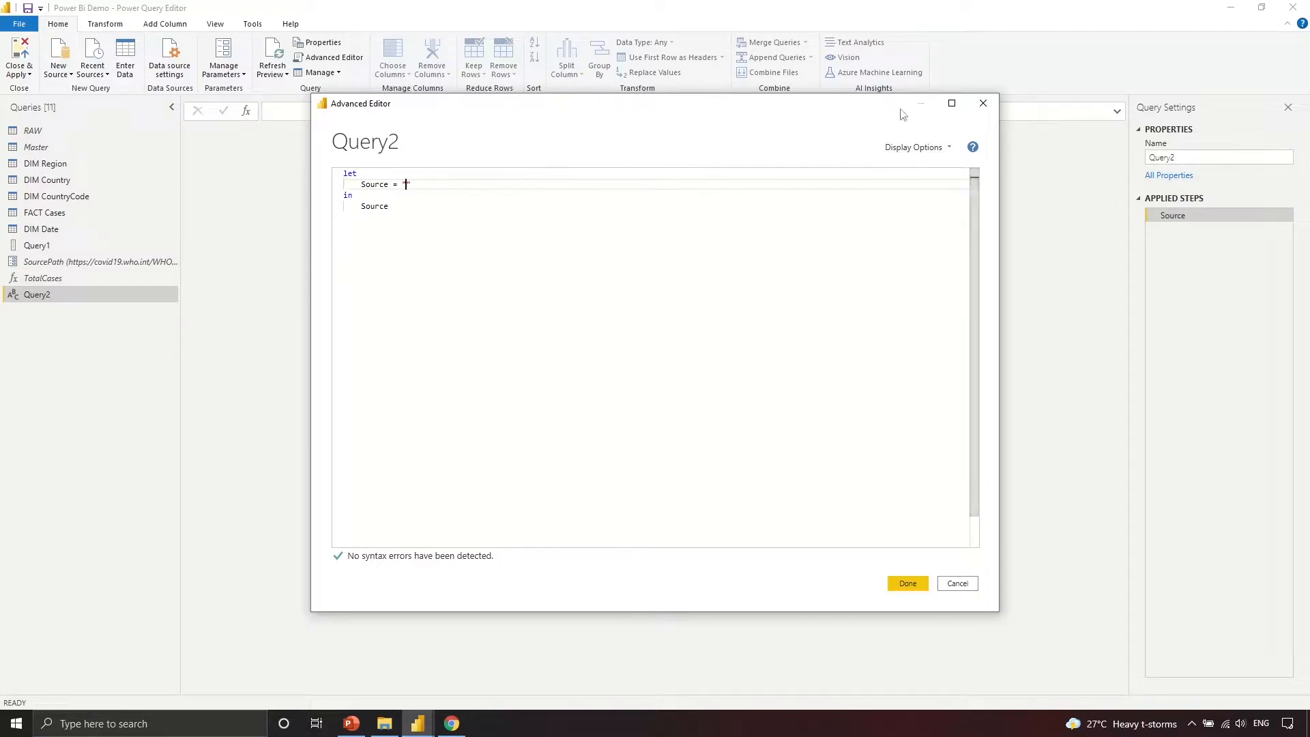
{"action": "left_click", "coordinate": [984, 111]}
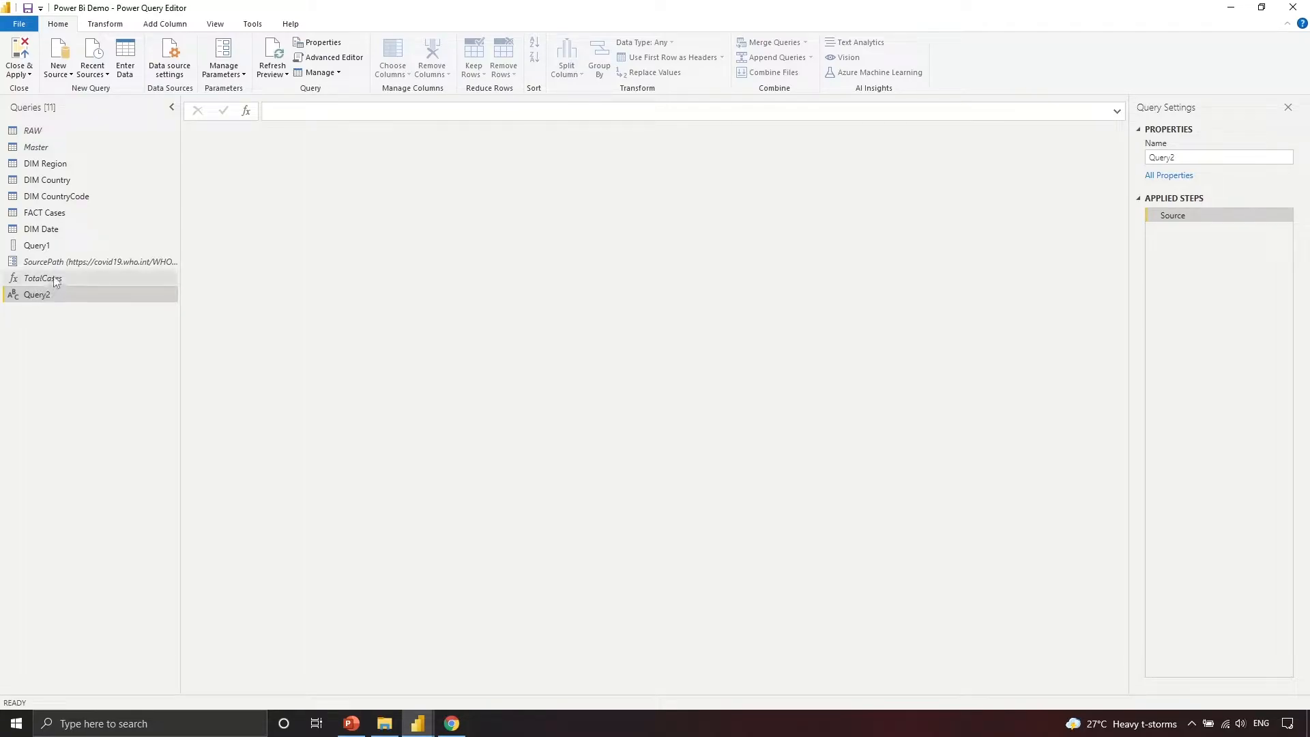
Open Query1 in the Advanced Editor and examine its List.Dates function and the arguments passed to it.
{"action": "left_click", "coordinate": [64, 244]}
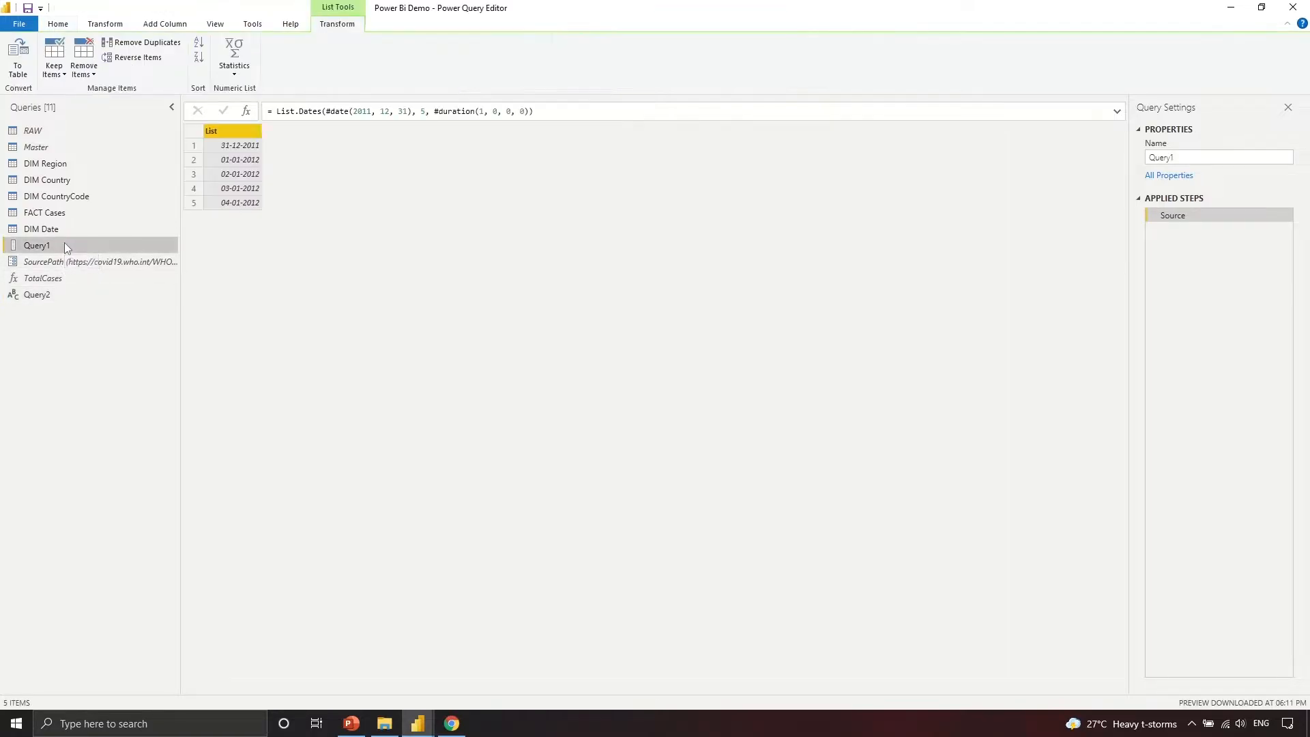
{"action": "scroll", "coordinate": [304, 58], "scroll_direction": "up", "scroll_amount": 5}
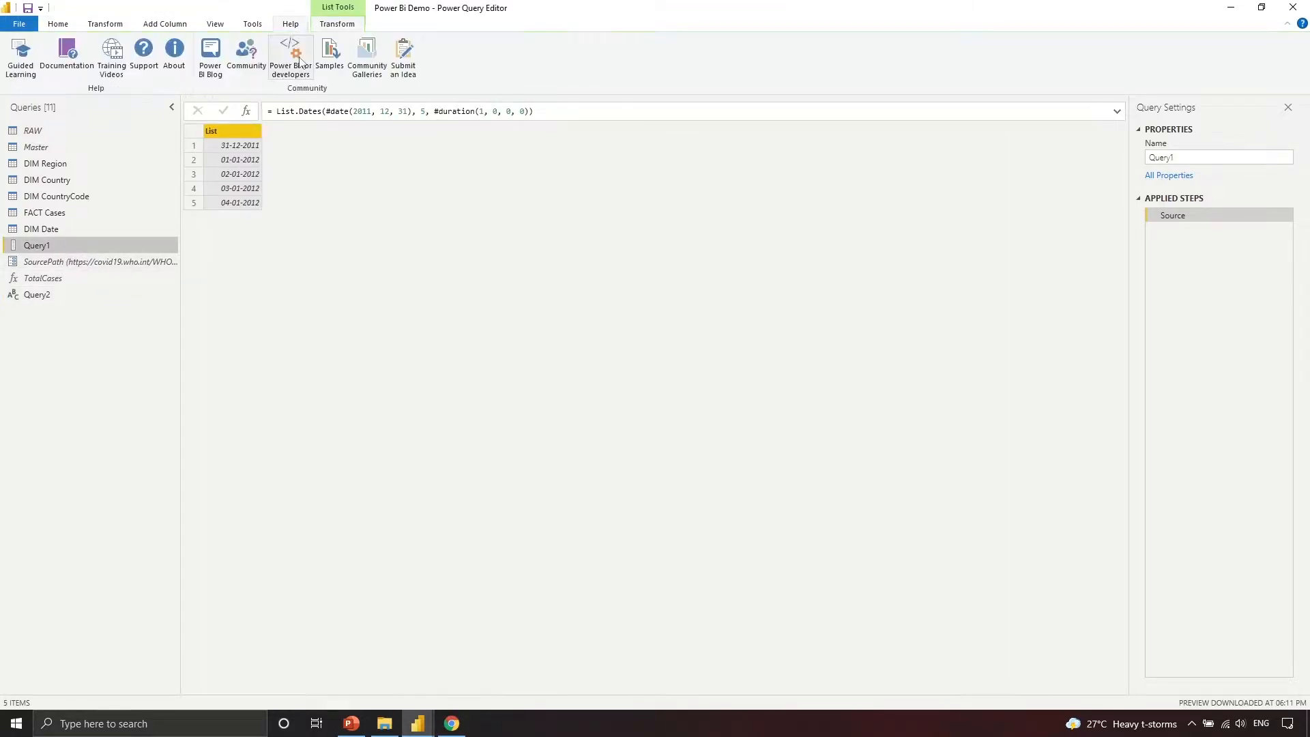
{"action": "left_click", "coordinate": [306, 56]}
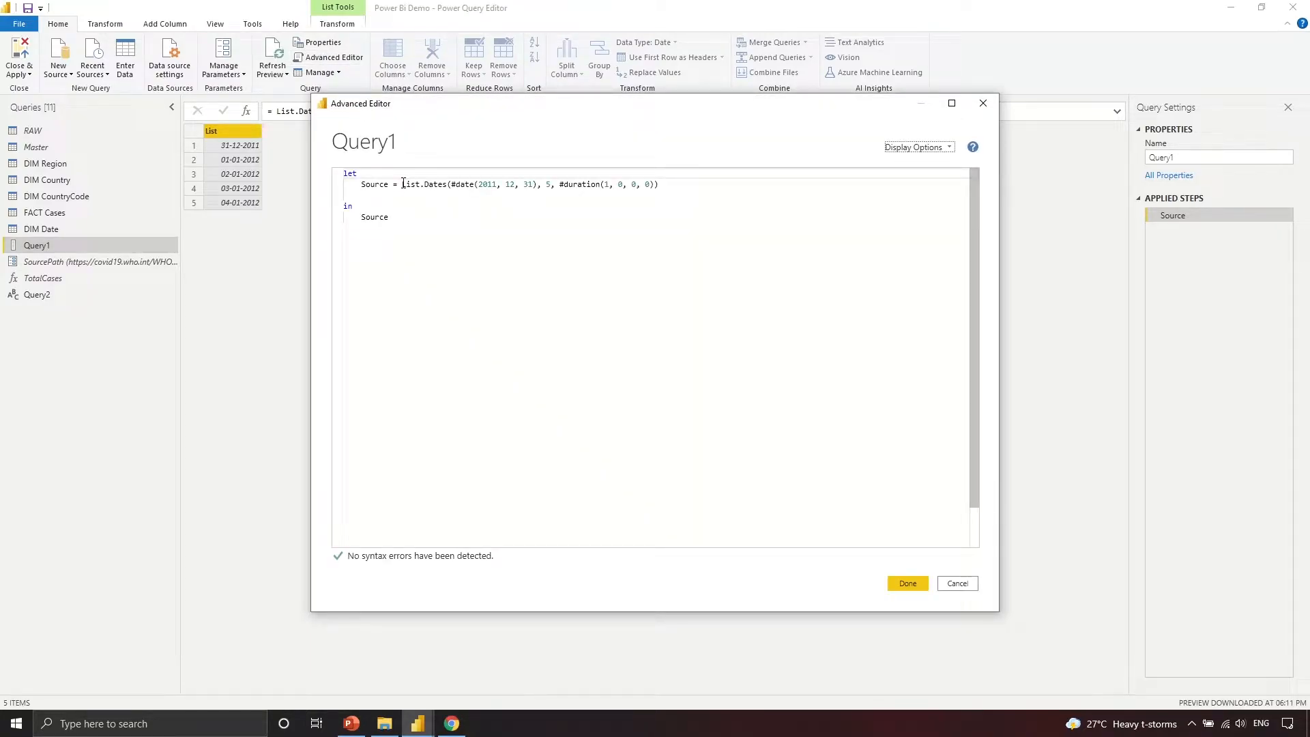
{"action": "left_click_drag", "start_coordinate": [404, 184], "coordinate": [447, 184]}
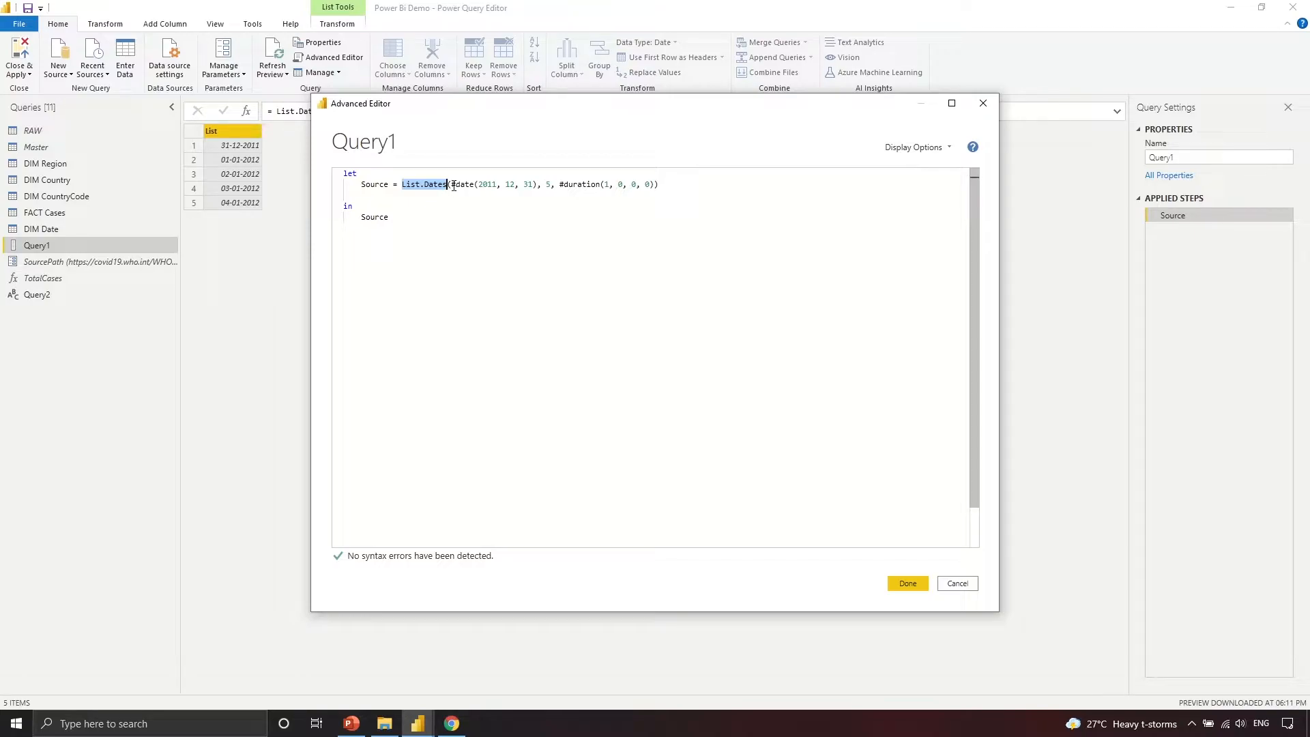
{"action": "left_click_drag", "start_coordinate": [453, 187], "coordinate": [654, 186]}
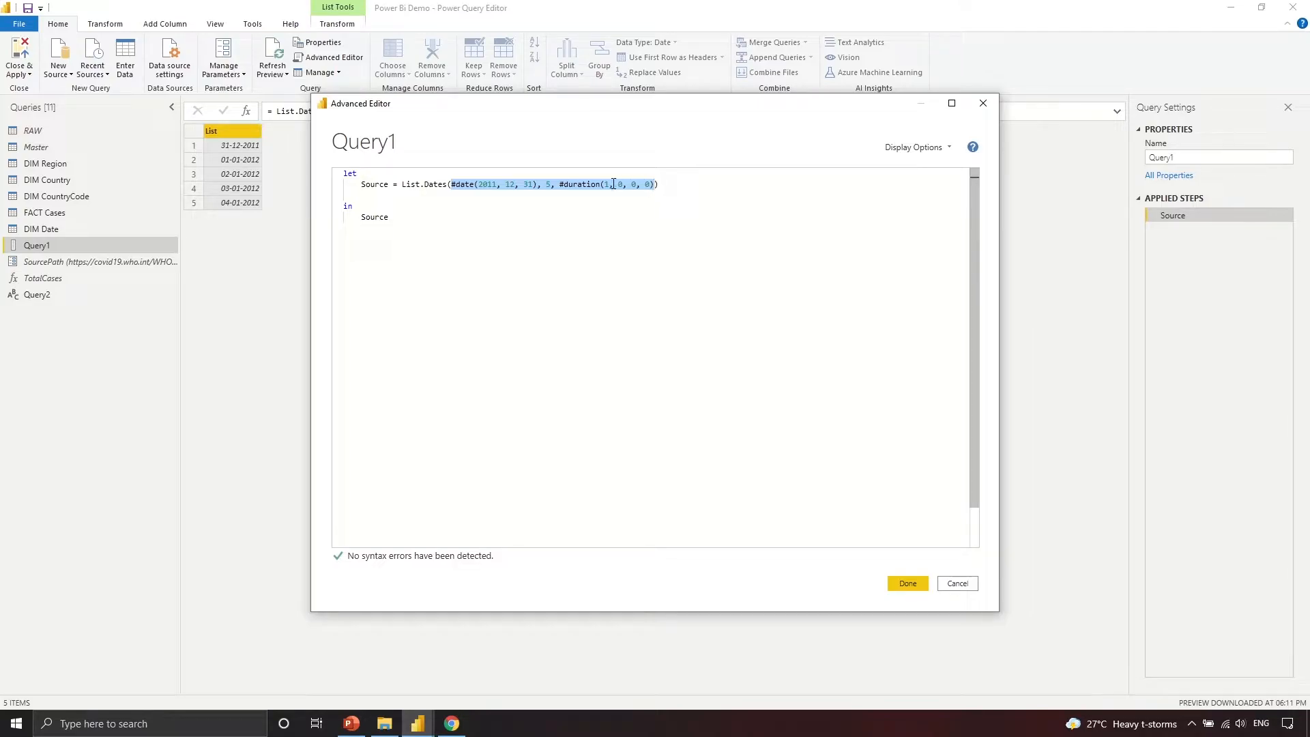
{"action": "left_click", "coordinate": [456, 186]}
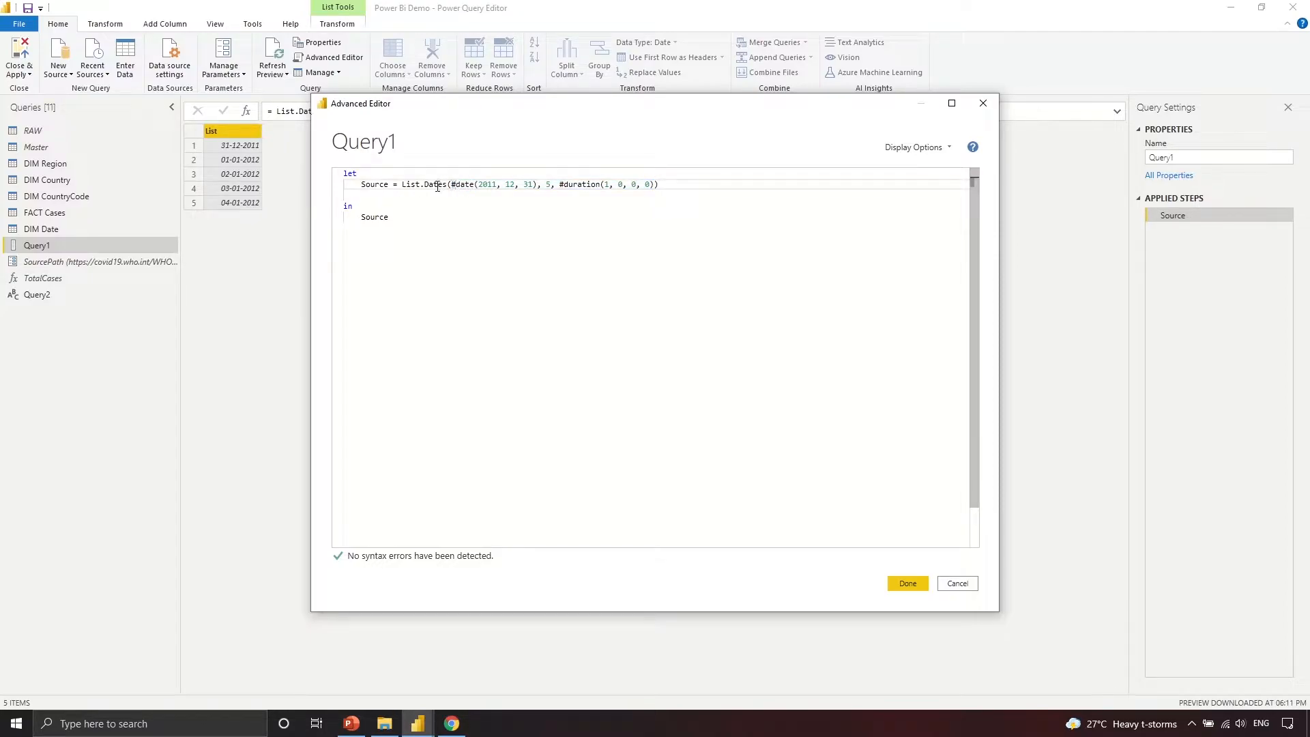
Review the start date, count and duration arguments of List.Dates one by one, and close the editor without changes.
{"action": "left_click_drag", "start_coordinate": [448, 187], "coordinate": [402, 188]}
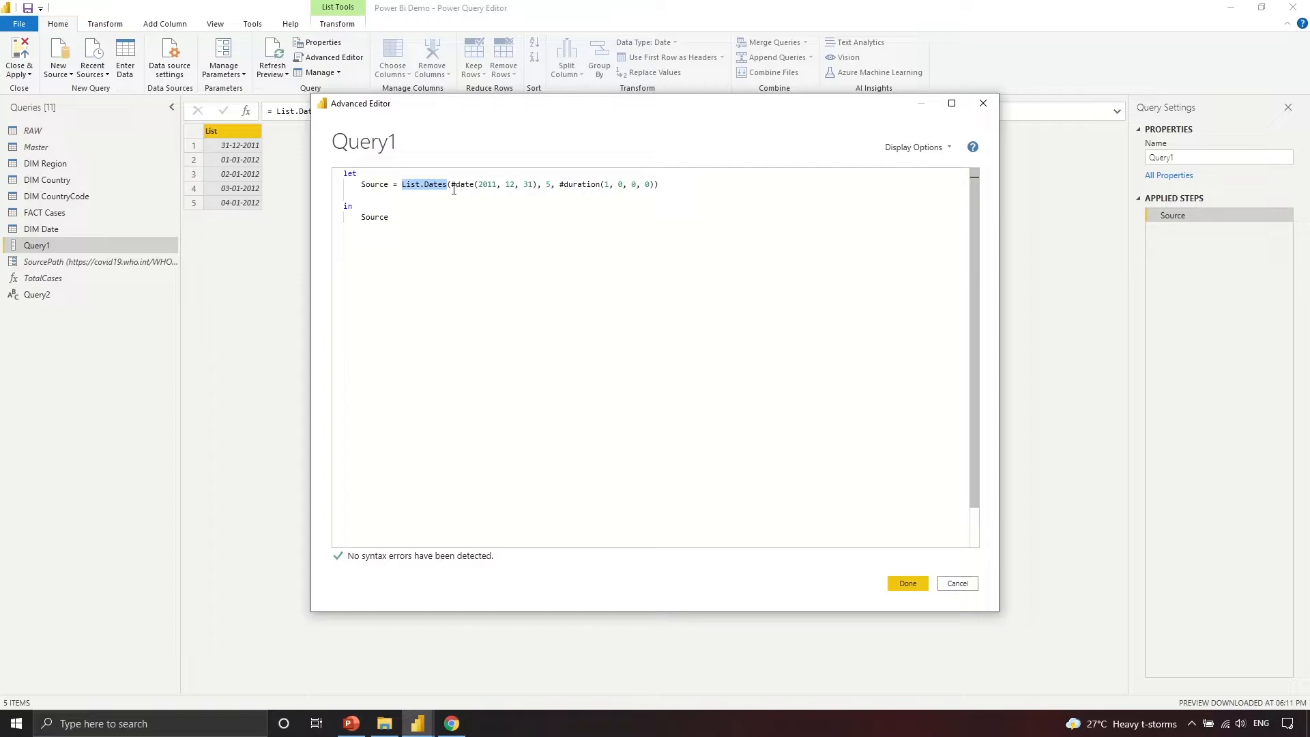
{"action": "left_click_drag", "start_coordinate": [452, 186], "coordinate": [537, 187]}
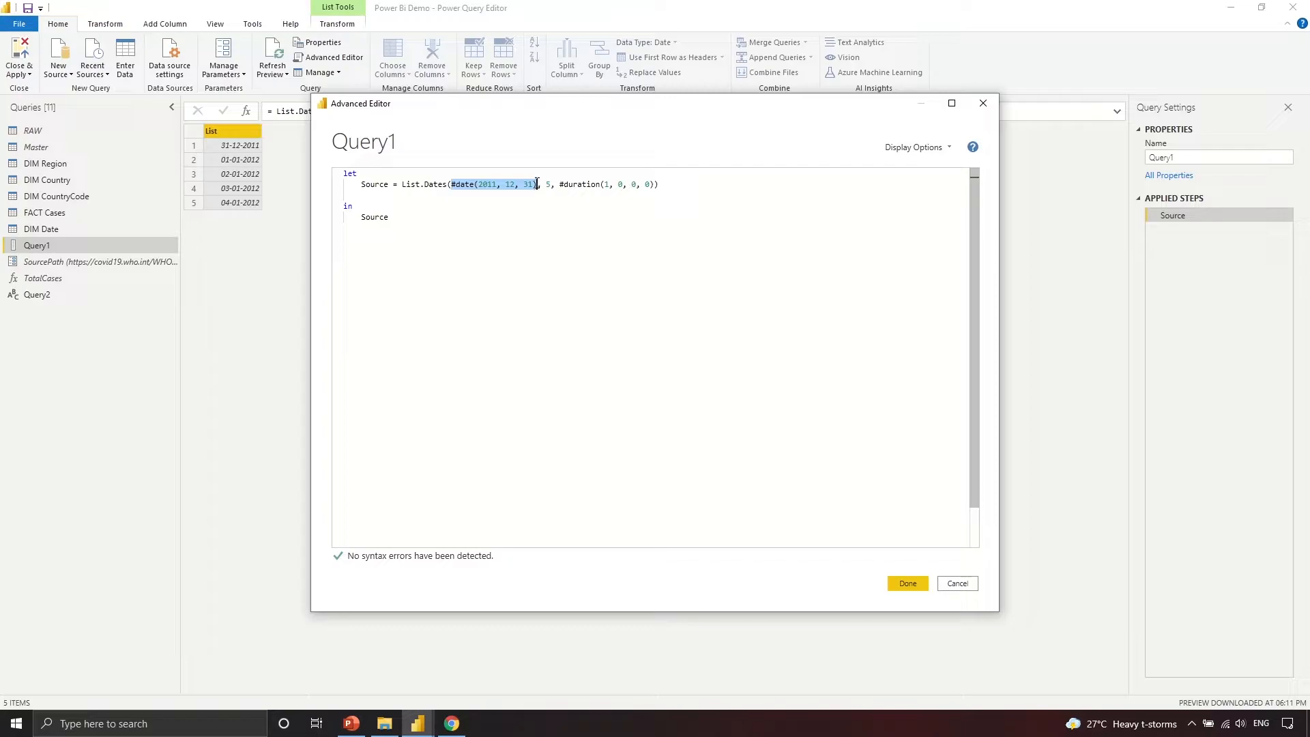
{"action": "double_click", "coordinate": [547, 185]}
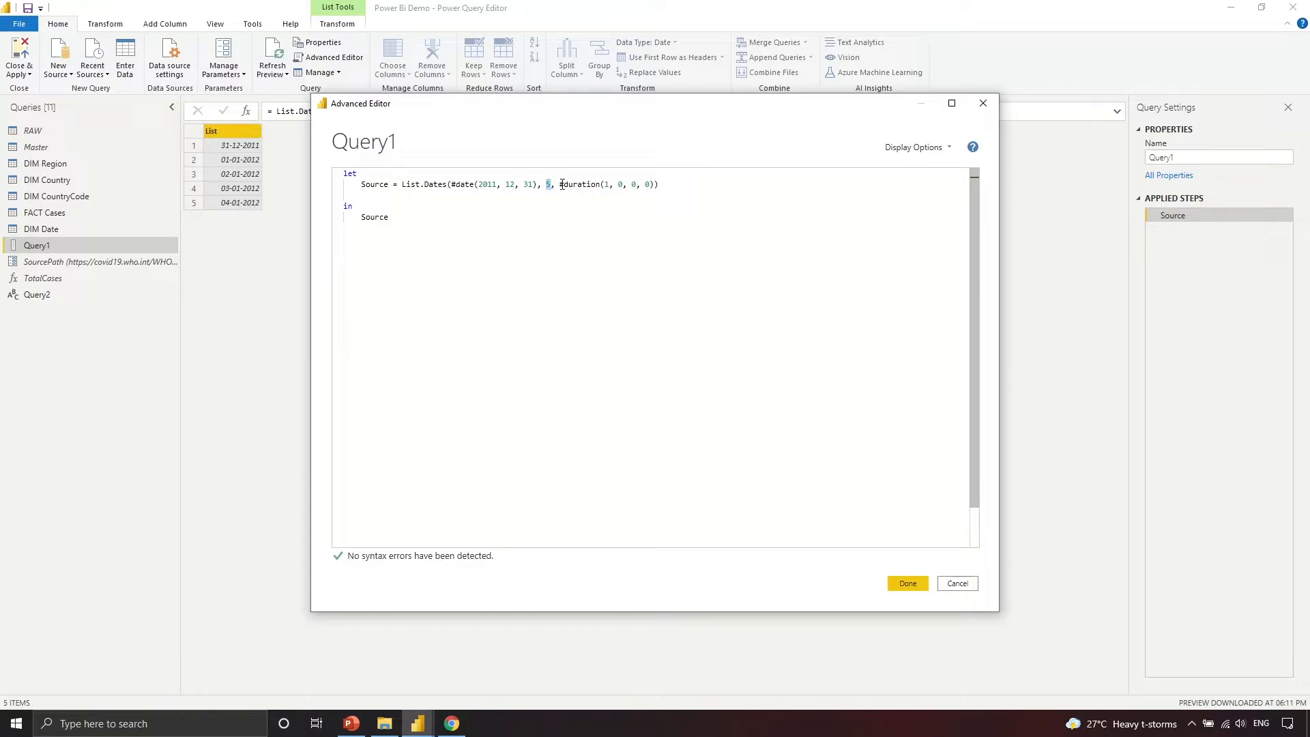
{"action": "left_click_drag", "start_coordinate": [560, 185], "coordinate": [651, 185]}
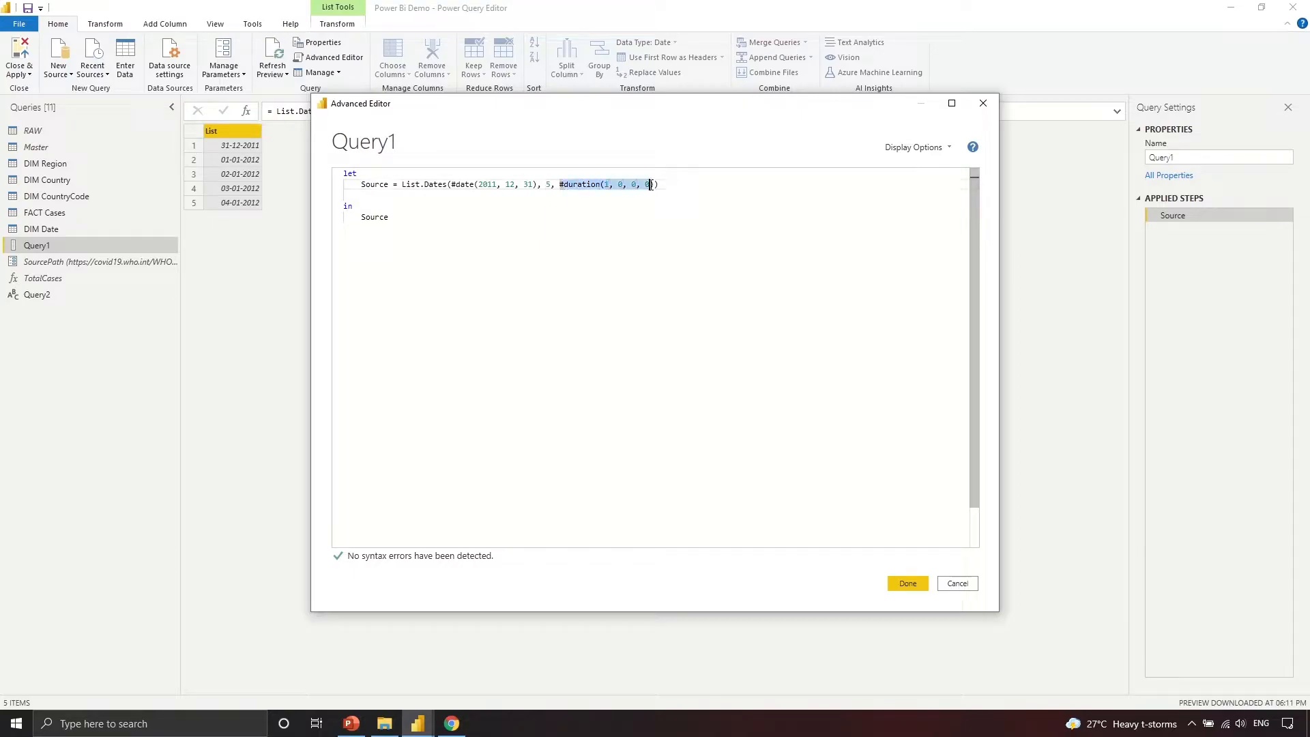
{"action": "double_click", "coordinate": [606, 186]}
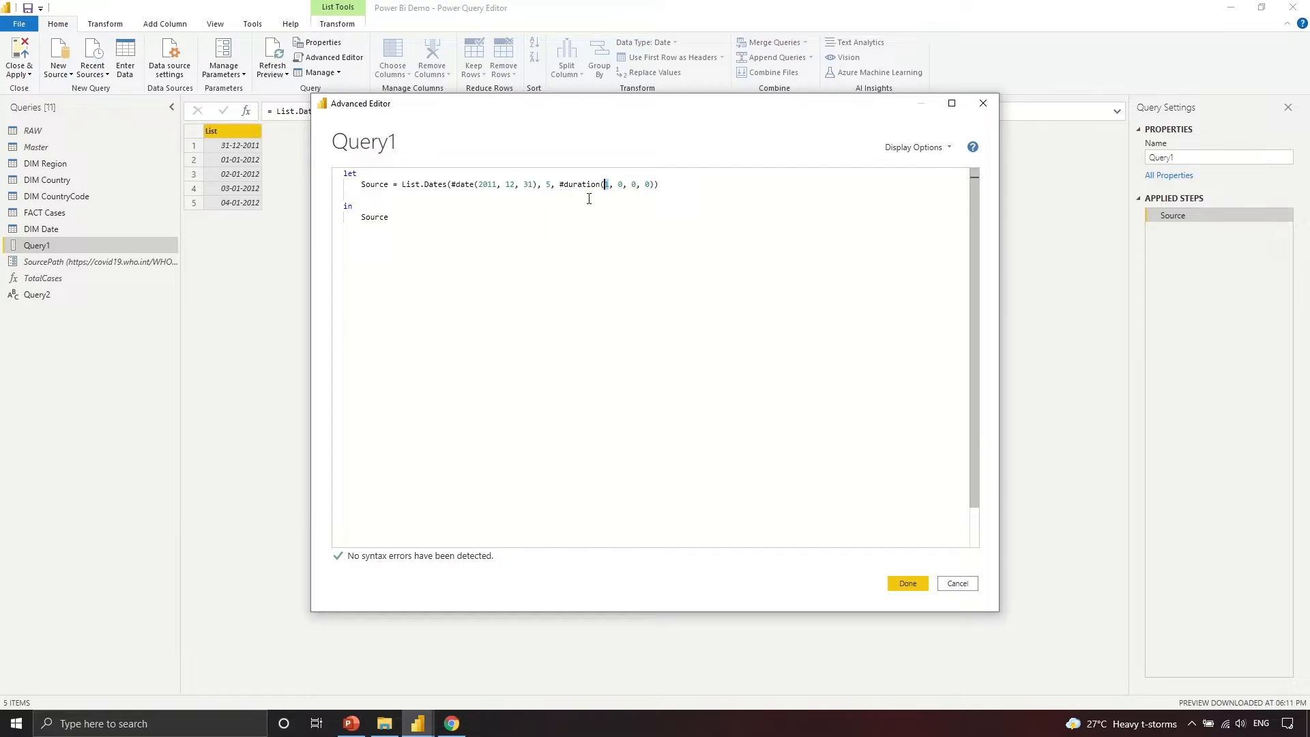
{"action": "left_click_drag", "start_coordinate": [476, 186], "coordinate": [538, 187]}
{"action": "double_click", "coordinate": [549, 185]}
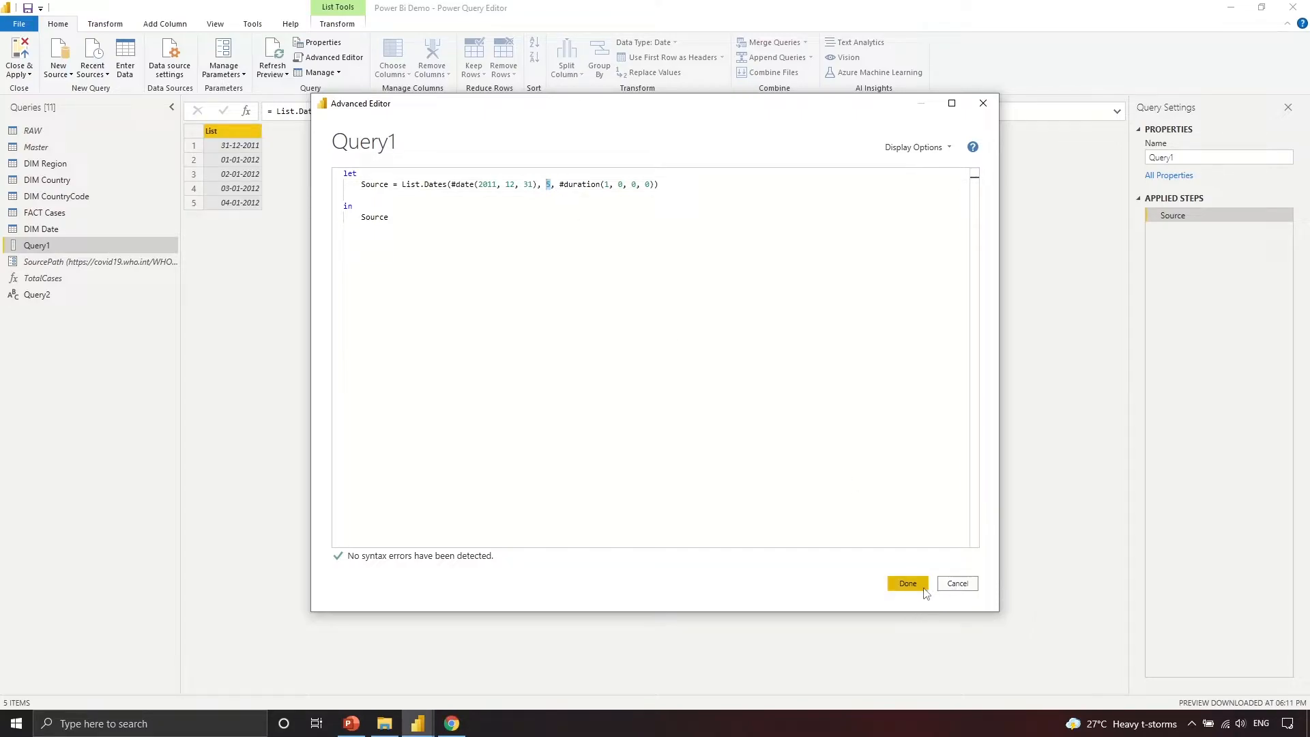
{"action": "left_click", "coordinate": [956, 585]}
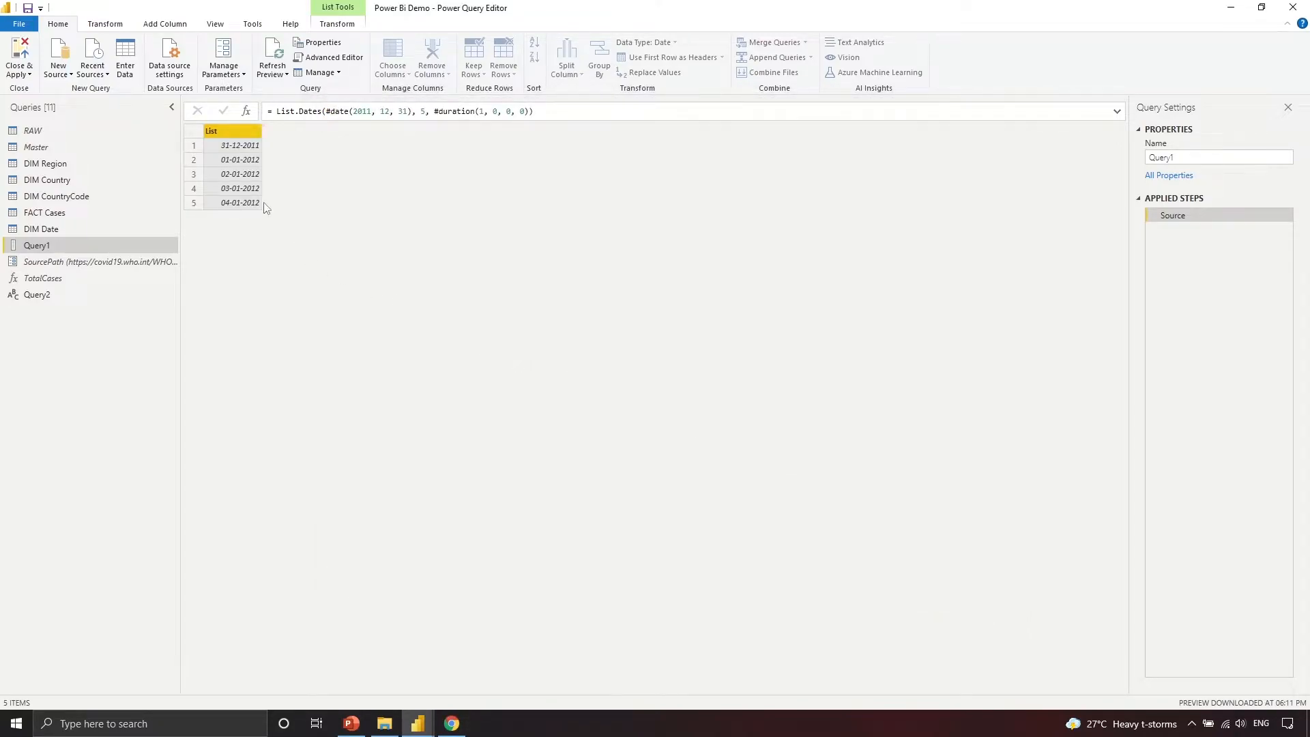
Inspect each date in Query1's list from the first row to the fifth.
{"action": "left_click", "coordinate": [253, 147]}
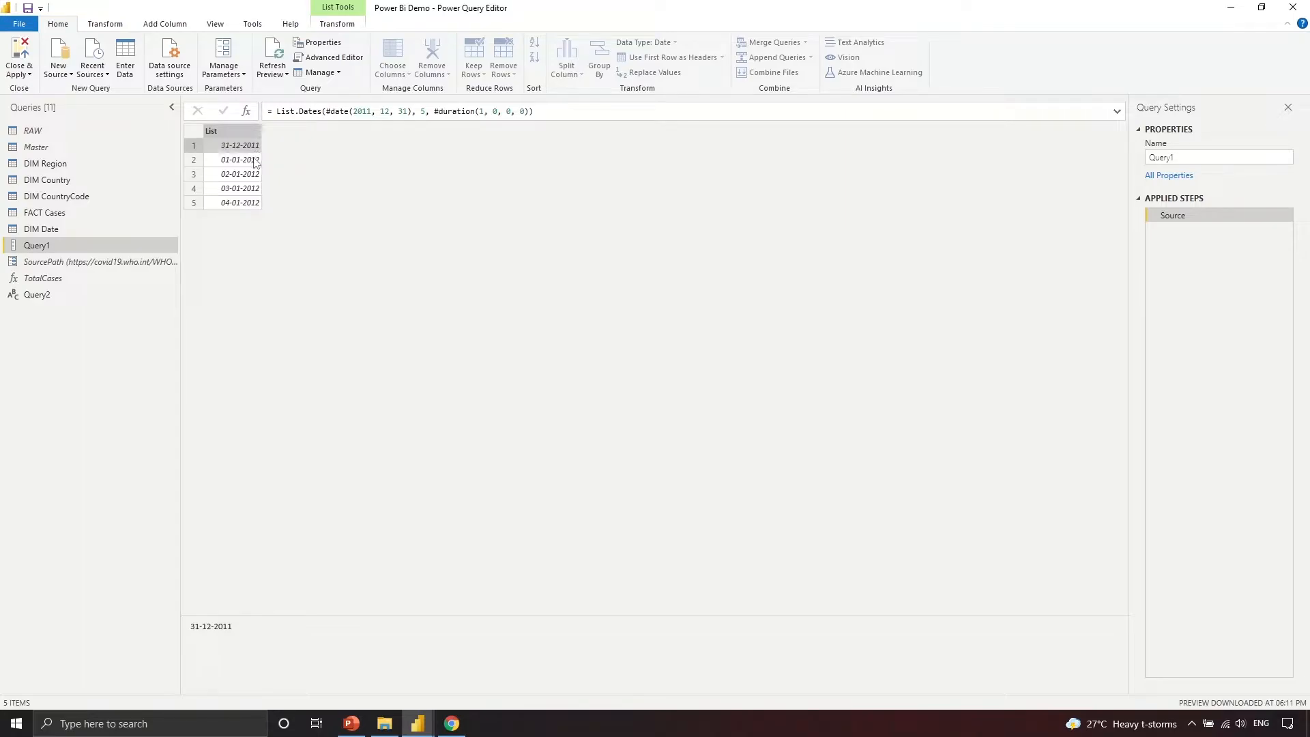
{"action": "left_click", "coordinate": [254, 161]}
{"action": "left_click", "coordinate": [254, 176]}
{"action": "left_click", "coordinate": [254, 190]}
{"action": "left_click", "coordinate": [256, 204]}
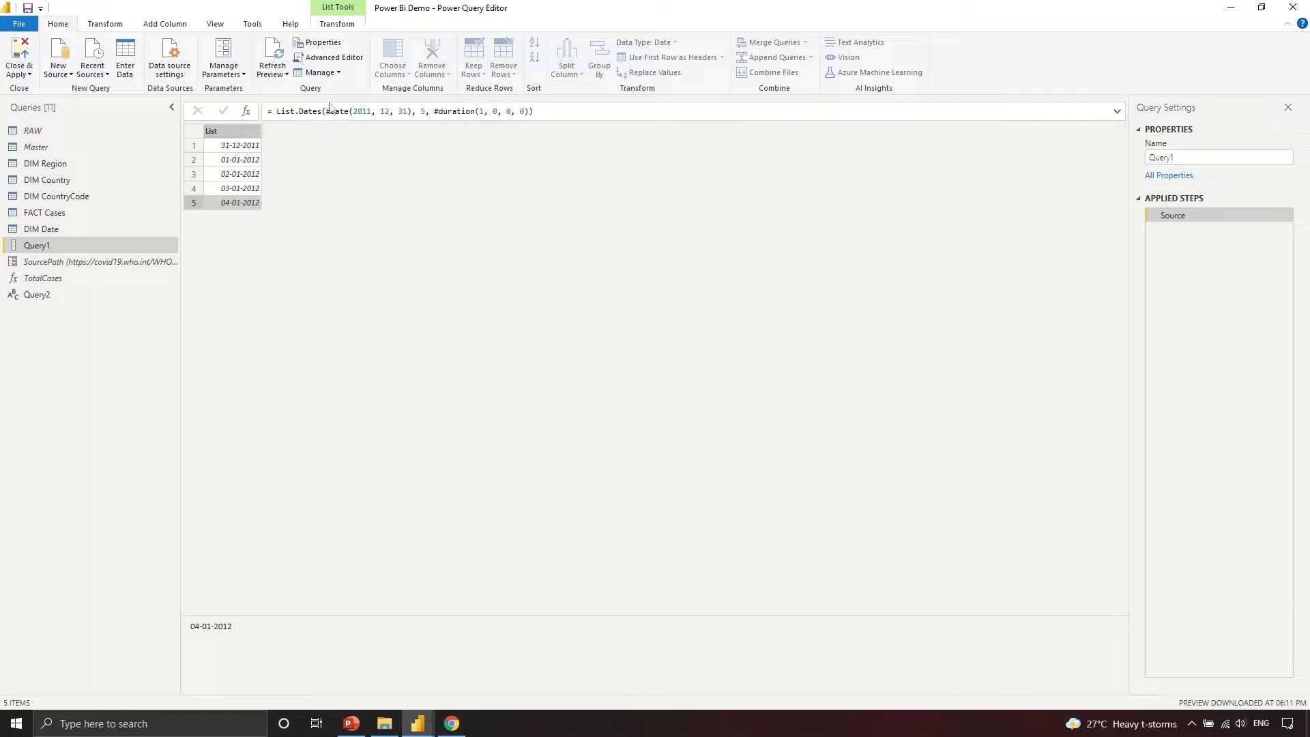
Edit Query1's code so List.Dates starts at #date(2019, 12, 31), with a count of 10 and #duration(2, 0, 0, 0).
{"action": "left_click", "coordinate": [334, 57]}
{"action": "left_click", "coordinate": [549, 184]}
{"action": "key", "text": "BackSpace"}
{"action": "type", "text": "10"}
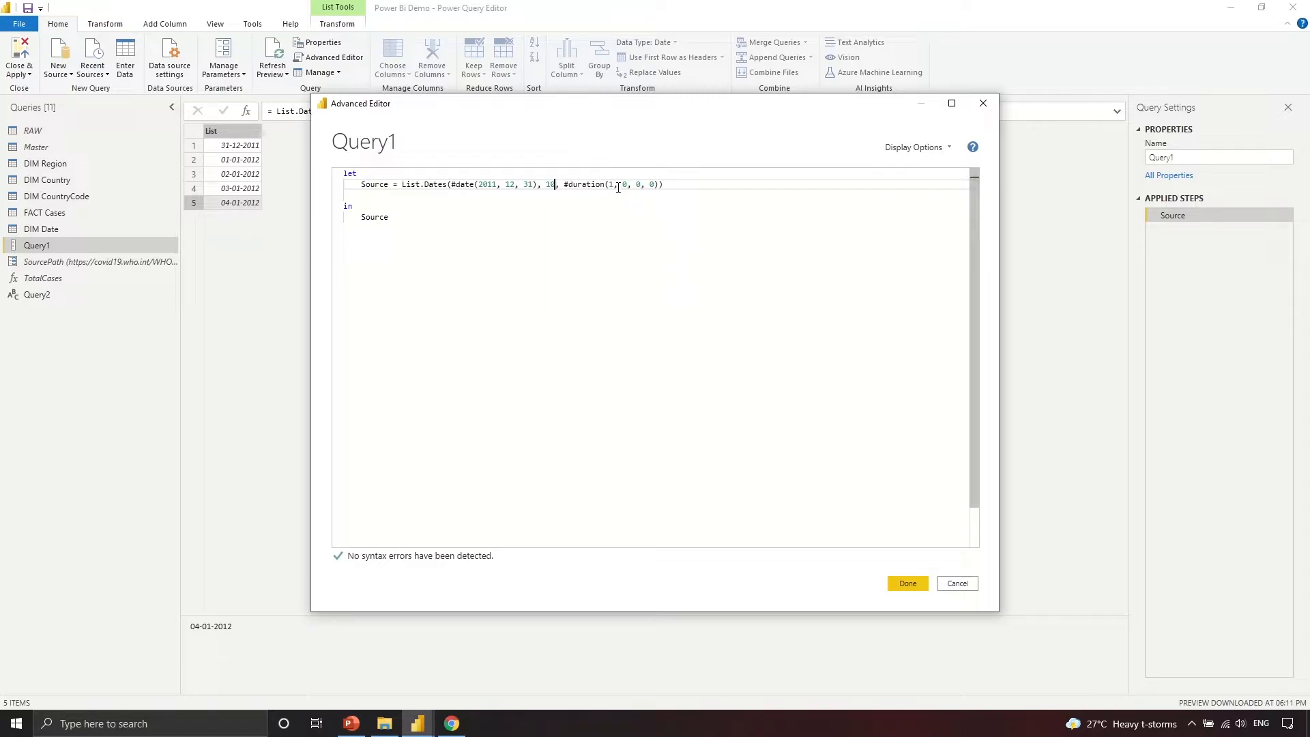
{"action": "double_click", "coordinate": [613, 186]}
{"action": "key", "text": "BackSpace"}
{"action": "type", "text": "2"}
{"action": "key", "text": "BackSpace"}
{"action": "type", "text": "5"}
{"action": "left_click", "coordinate": [908, 583]}
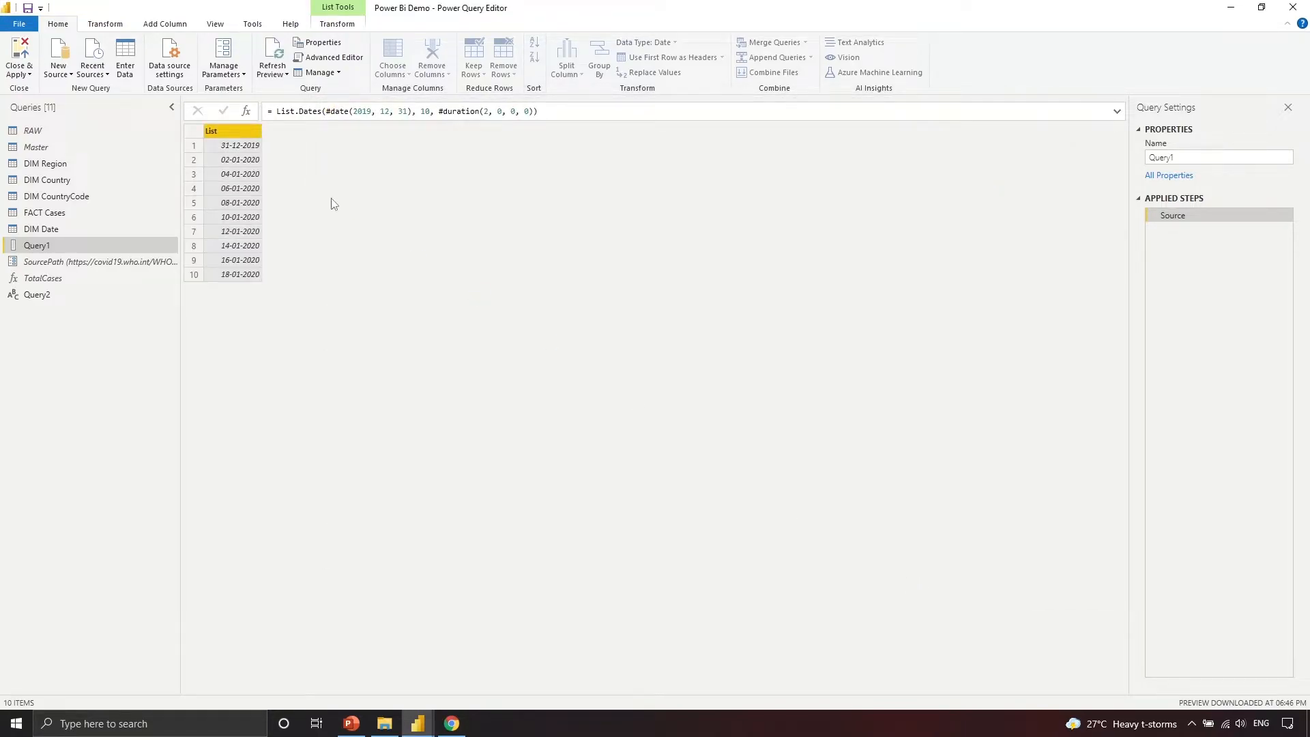
Check the first three dates and the tenth date of Query1's list against the duration in its formula.
{"action": "left_click", "coordinate": [235, 149]}
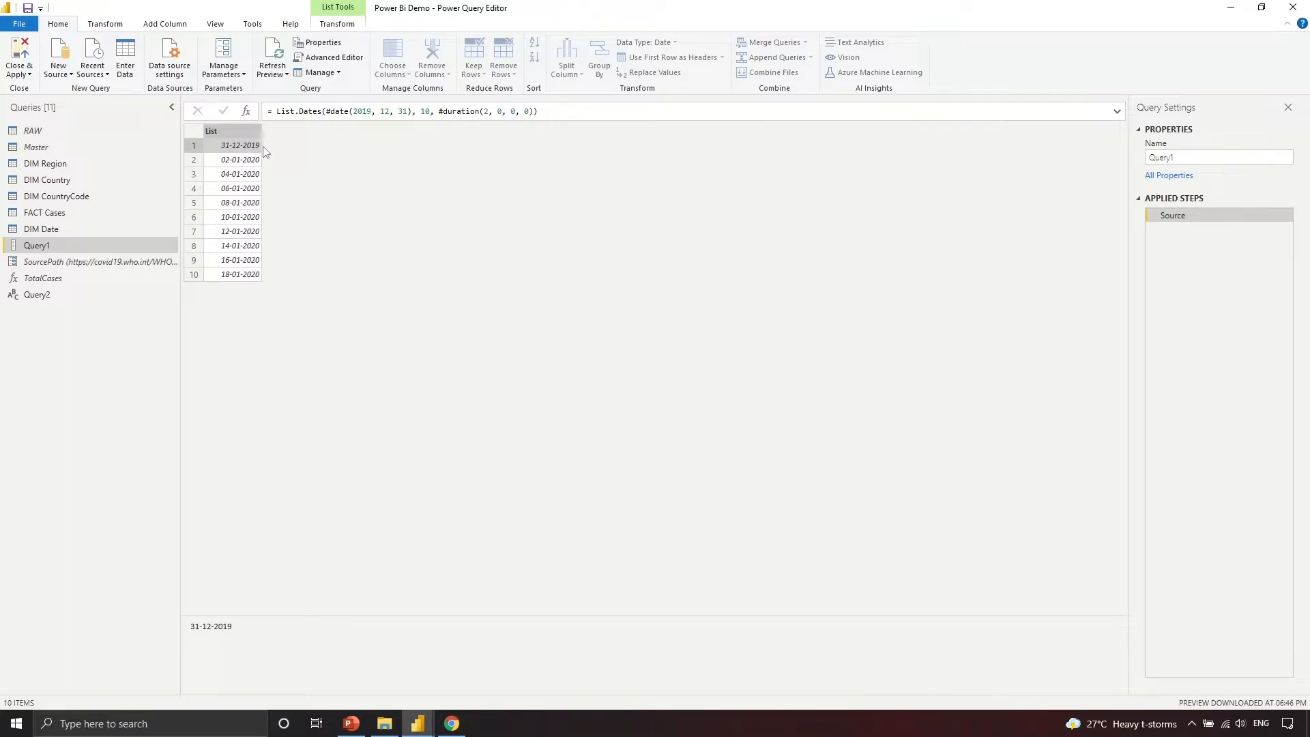
{"action": "left_click", "coordinate": [250, 161]}
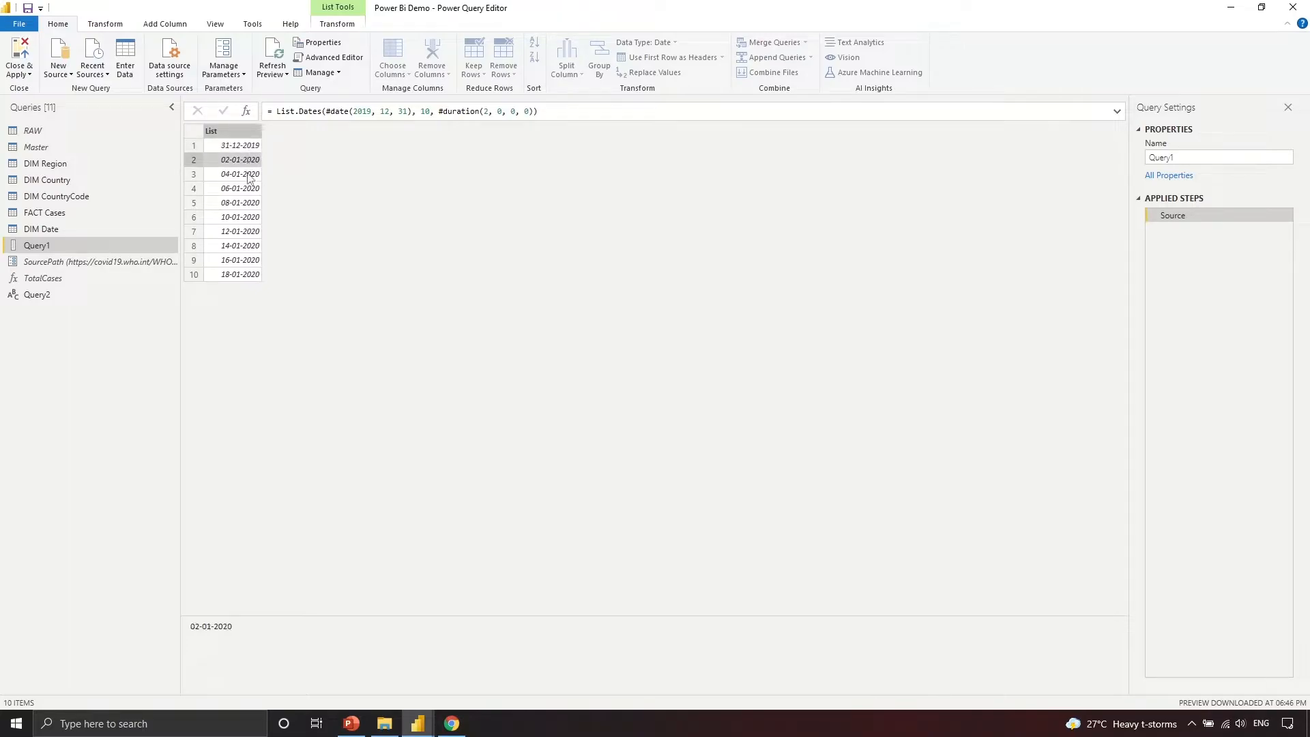
{"action": "left_click", "coordinate": [249, 175]}
{"action": "left_click", "coordinate": [486, 111]}
{"action": "double_click", "coordinate": [486, 111]}
{"action": "type", "text": "2"}
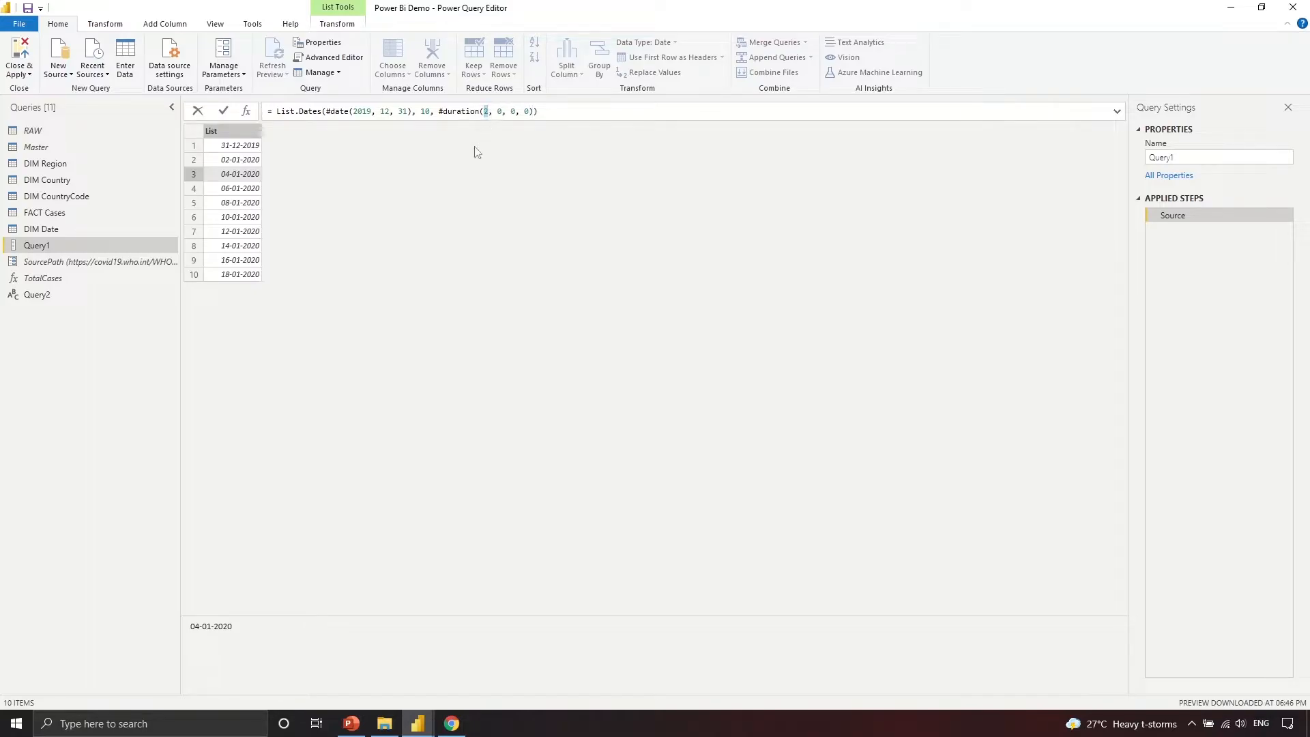
{"action": "key", "text": "Return"}
{"action": "left_click", "coordinate": [196, 276]}
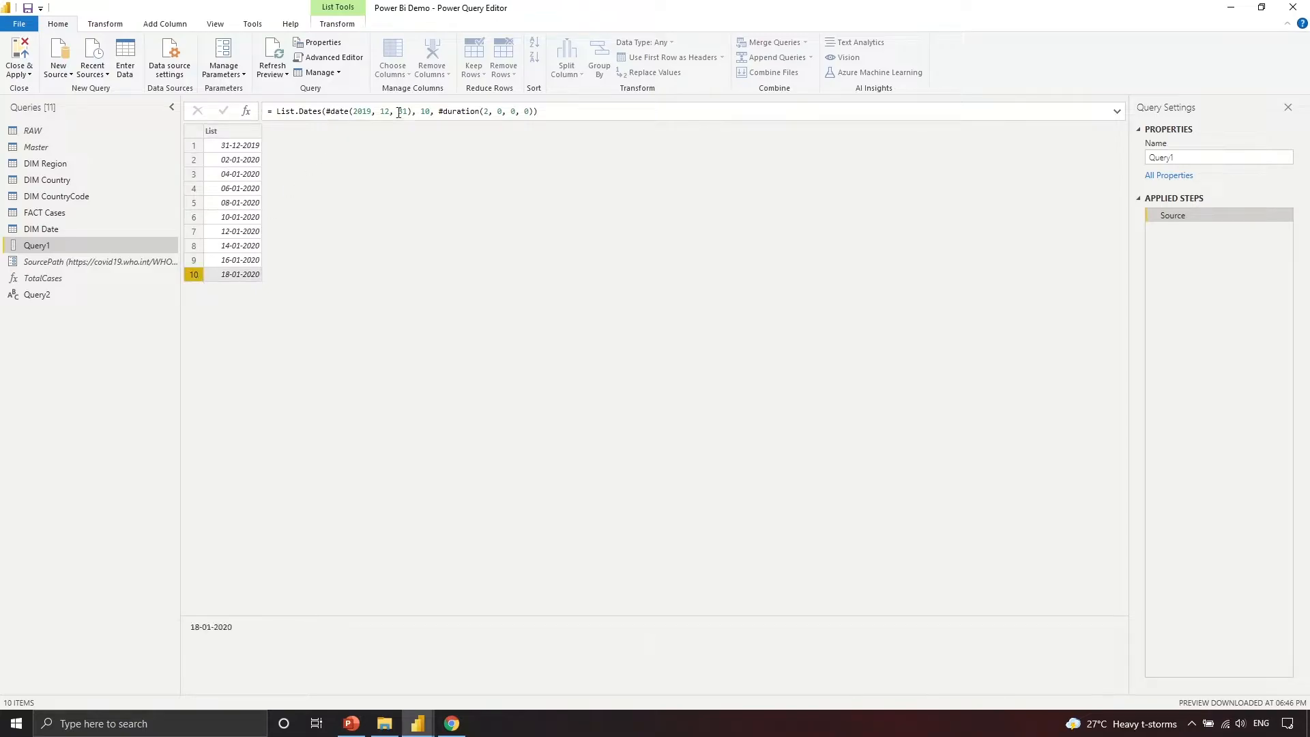
Convert Query1's date list to a table with no delimiter and extra columns shown as errors.
{"action": "double_click", "coordinate": [425, 112]}
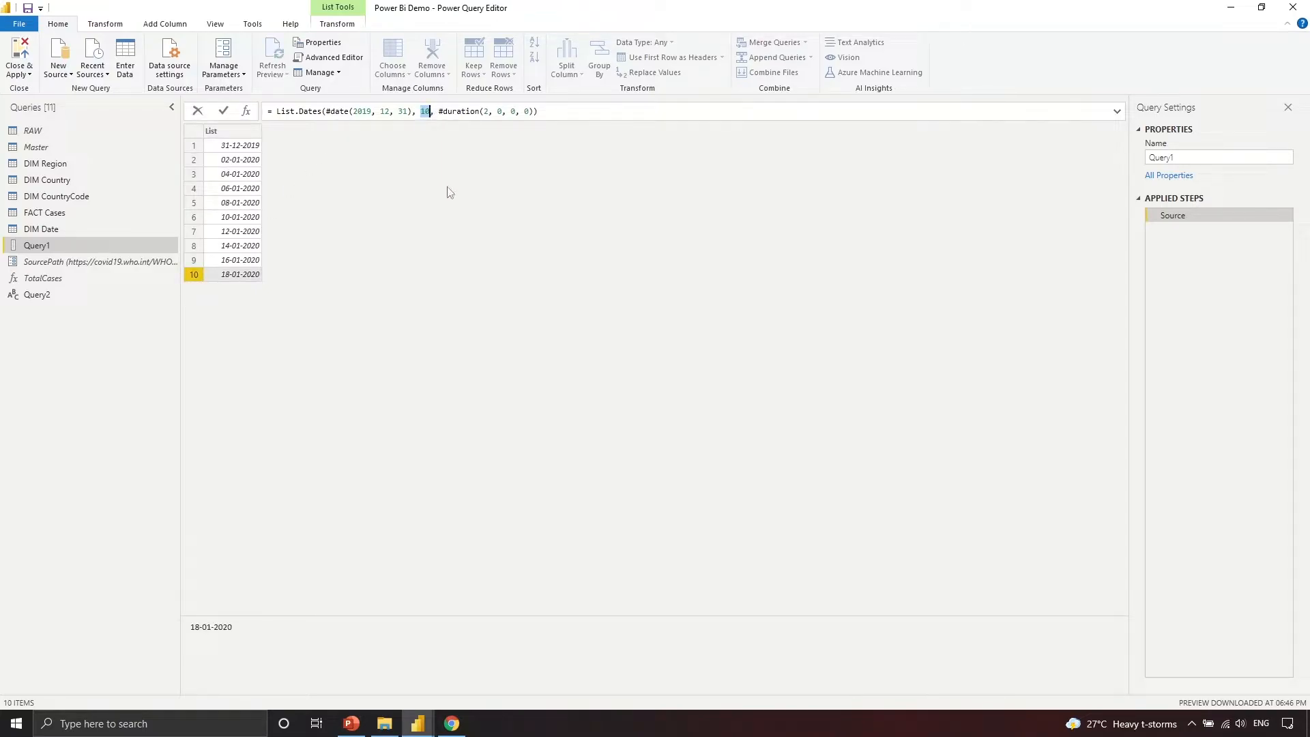
{"action": "key", "text": "Return"}
{"action": "right_click", "coordinate": [221, 136]}
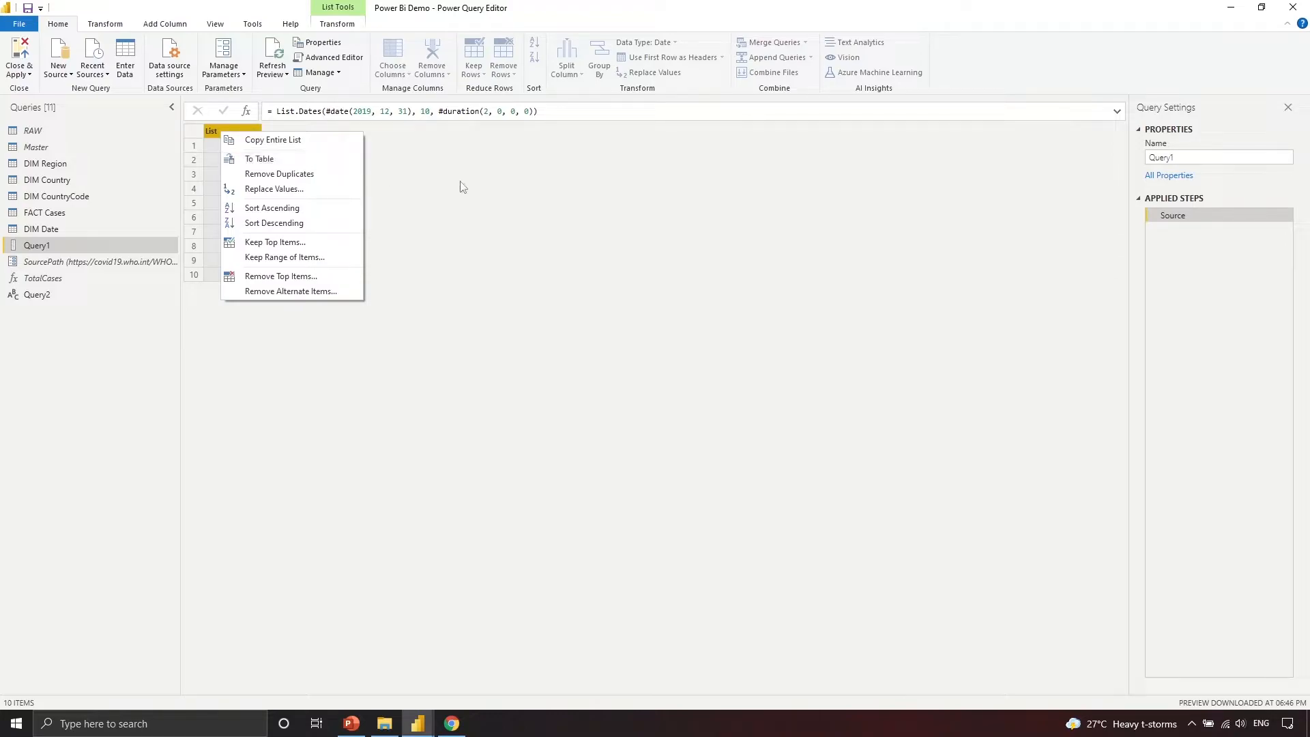
{"action": "right_click", "coordinate": [211, 131]}
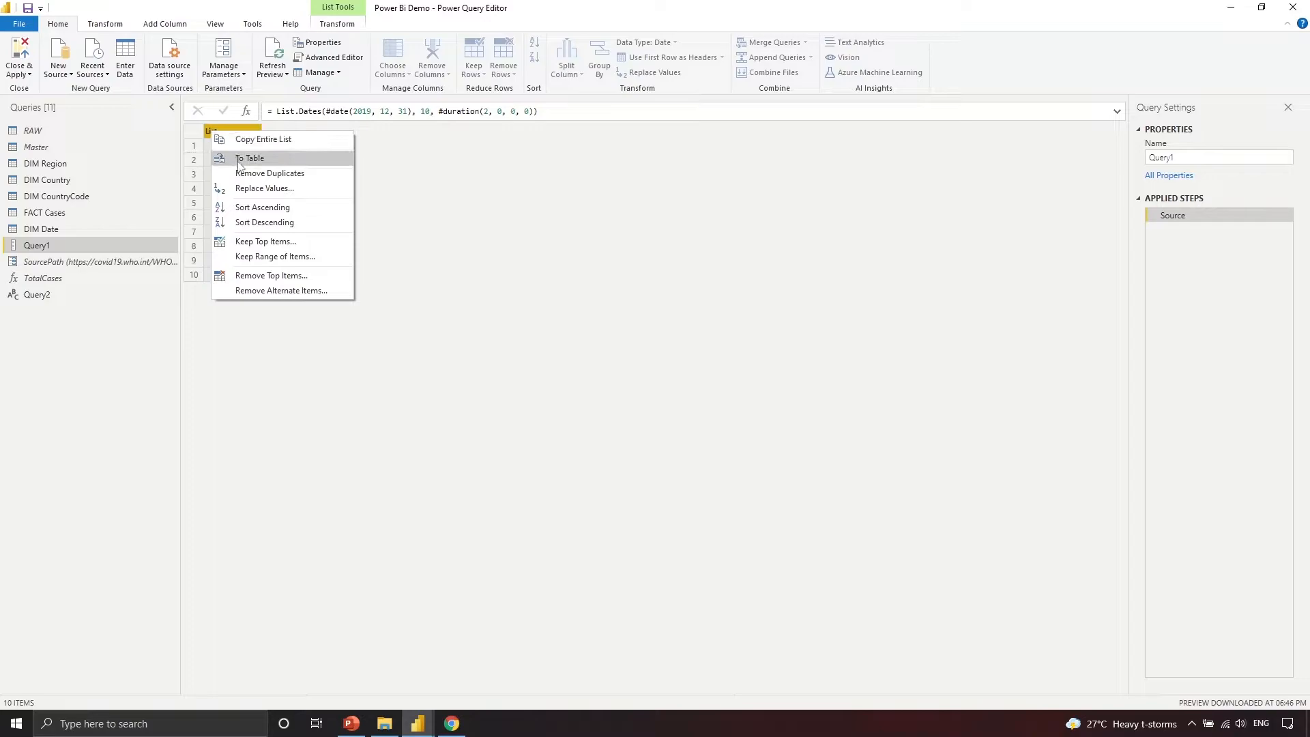
{"action": "left_click", "coordinate": [266, 158]}
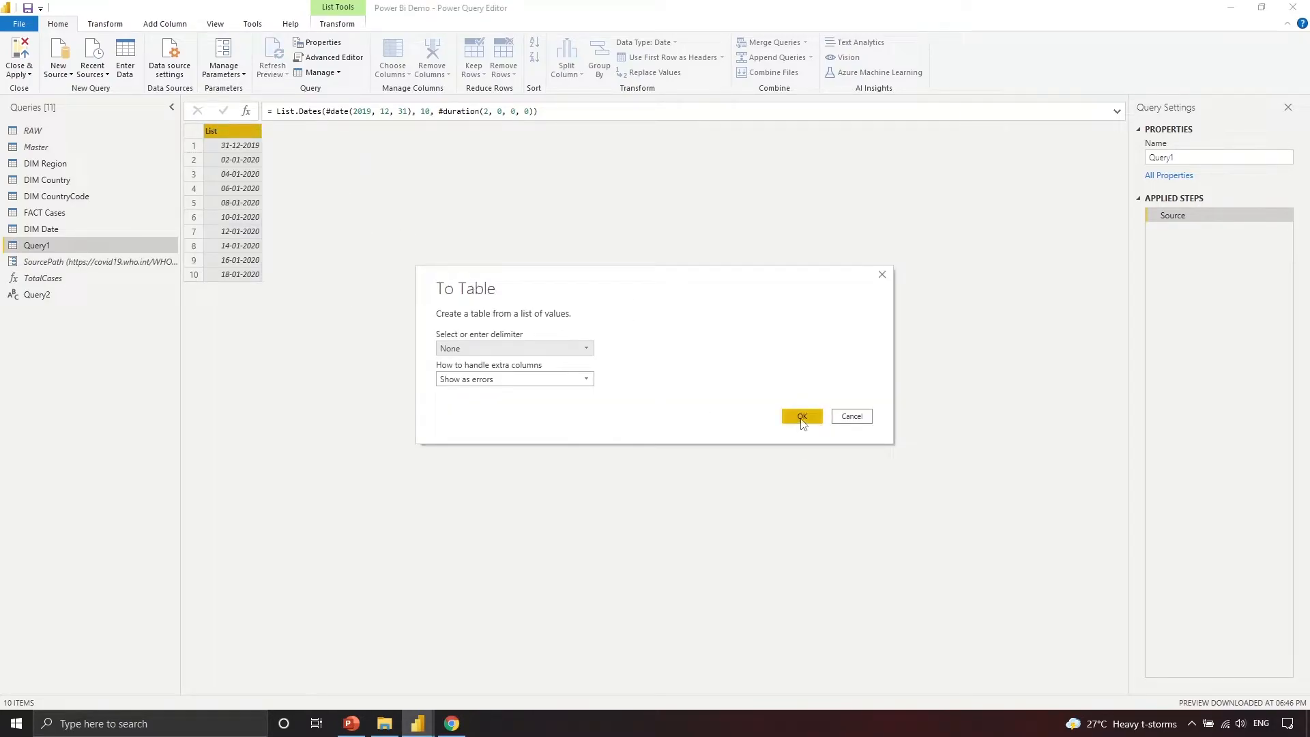
{"action": "left_click", "coordinate": [803, 417]}
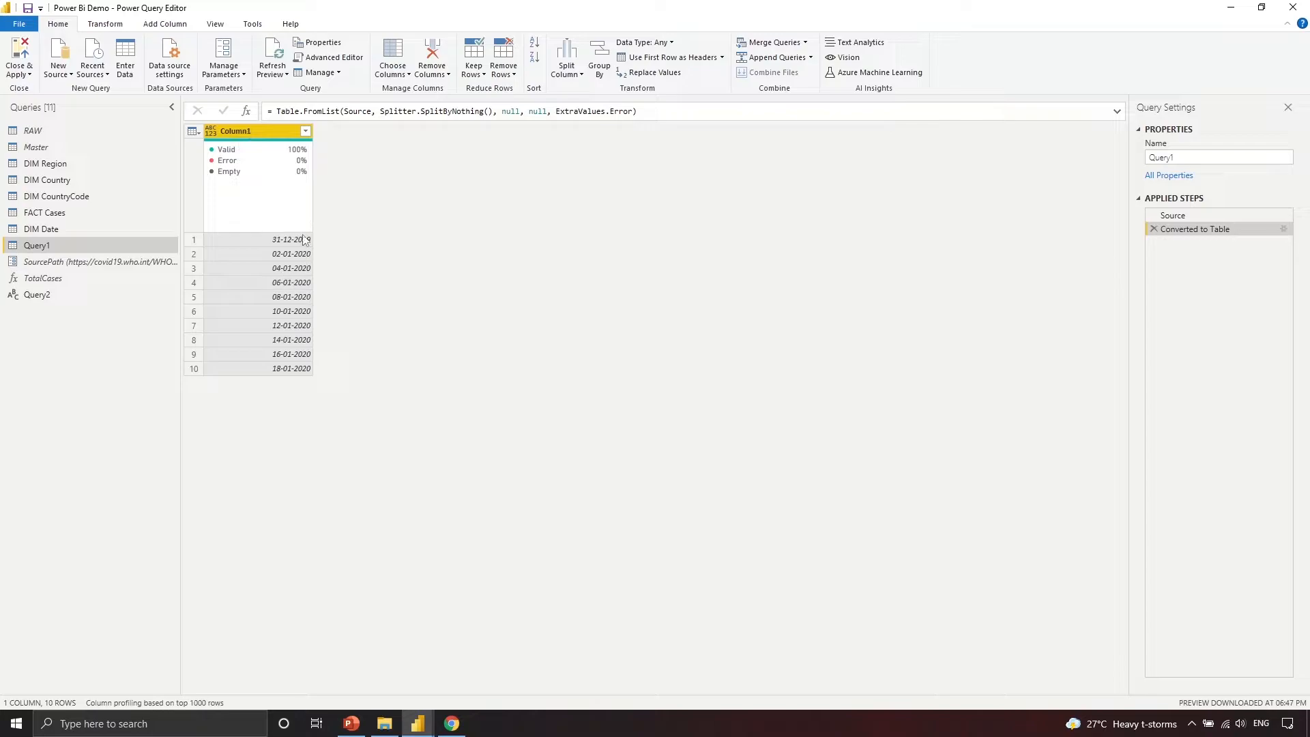
Set the data type of Query1's only column to Date and rename the column Date.
{"action": "left_click", "coordinate": [211, 132]}
{"action": "left_click", "coordinate": [265, 225]}
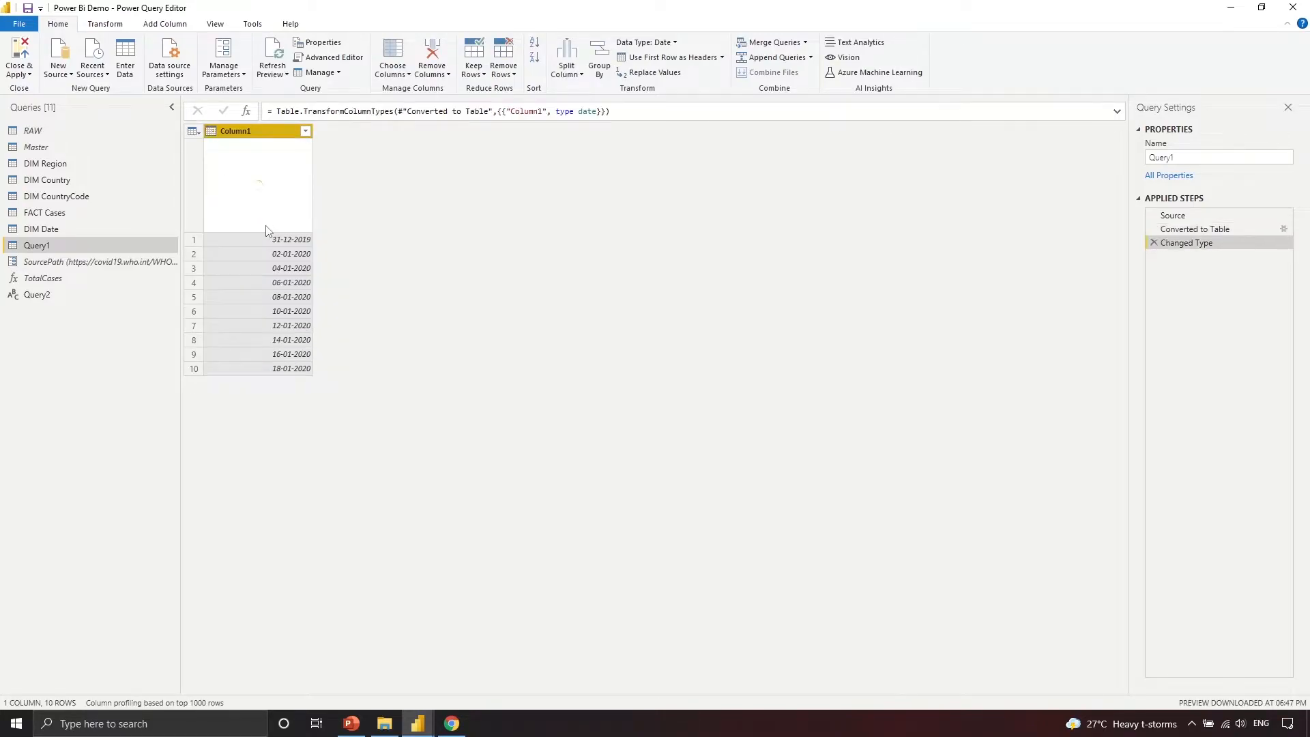
{"action": "double_click", "coordinate": [261, 134]}
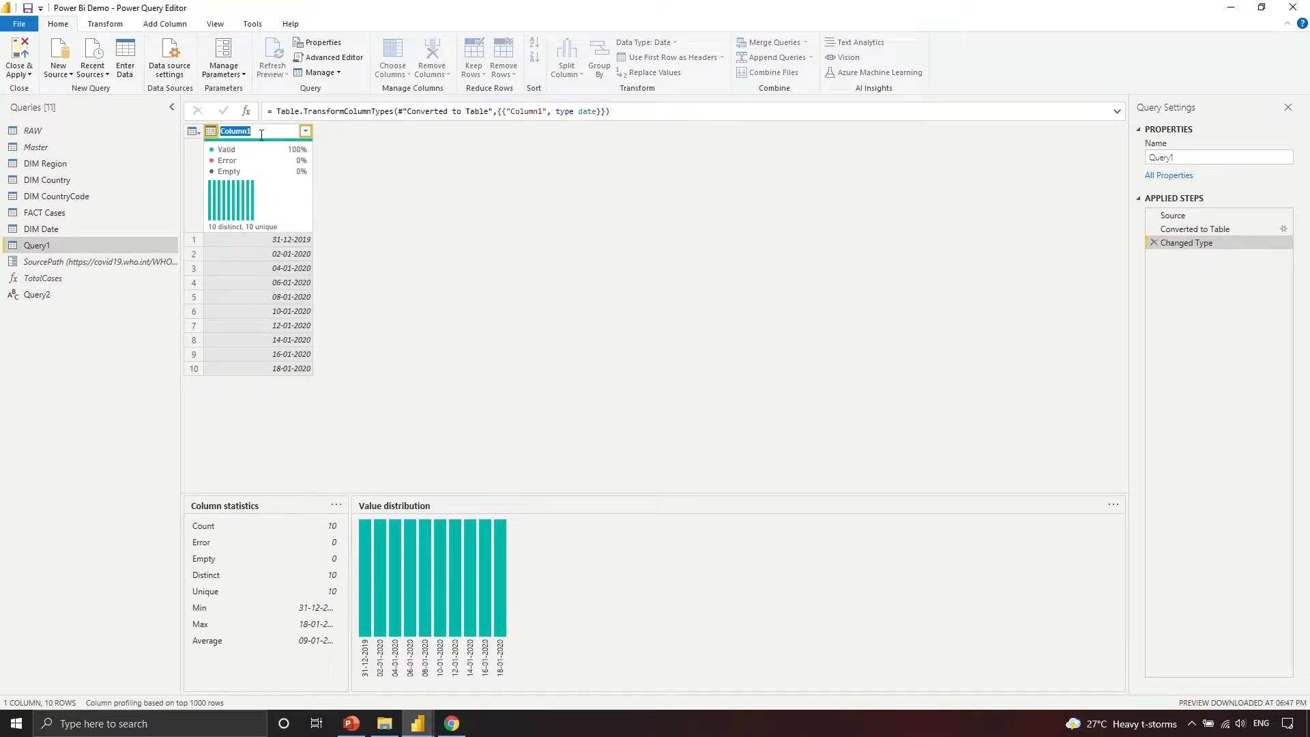
{"action": "type", "text": "Date"}
{"action": "key", "text": "Return"}
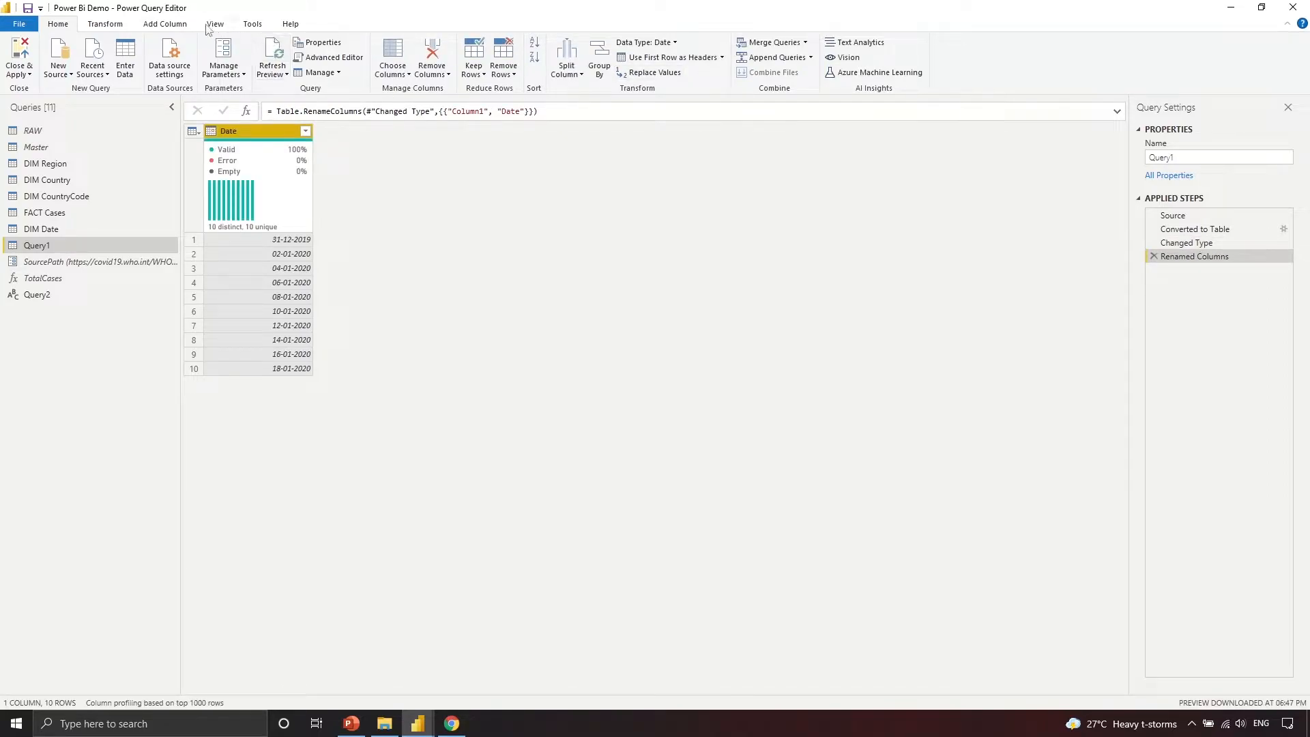
Add a Year column to Query1 that extracts the year from the Date column.
{"action": "left_click", "coordinate": [120, 26]}
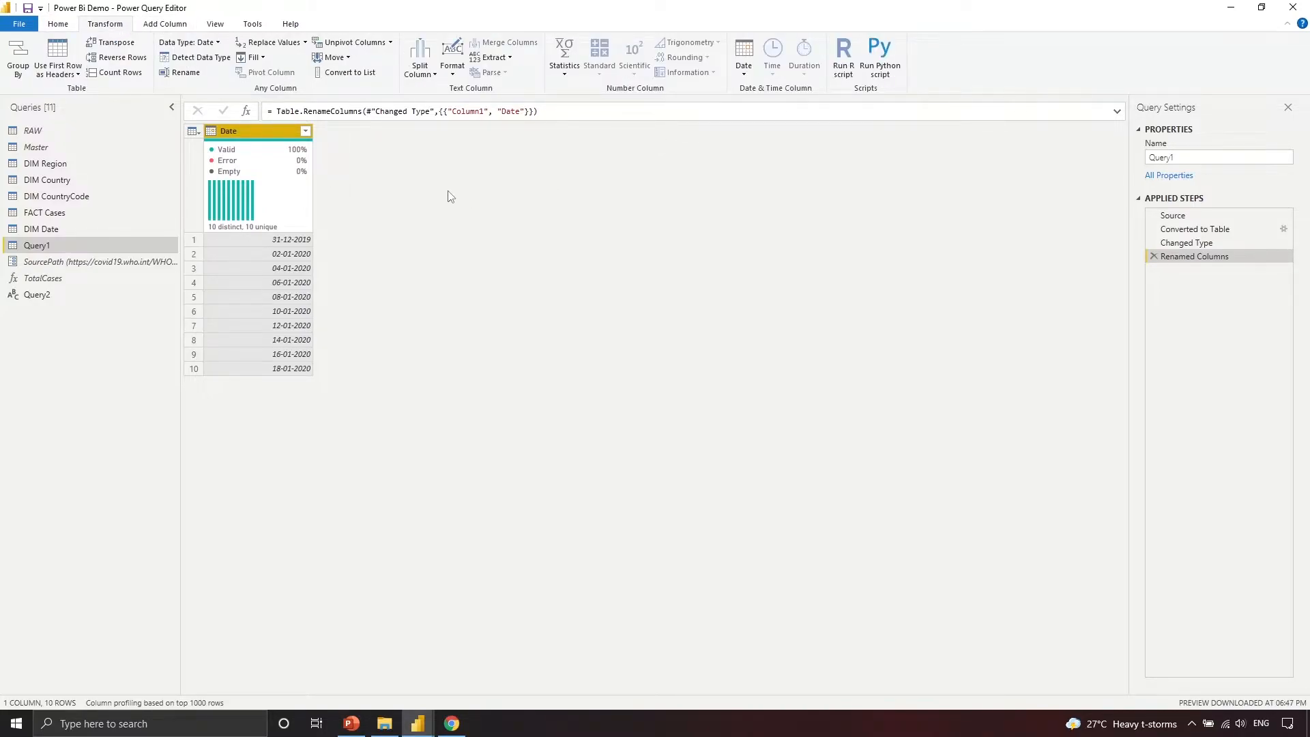
{"action": "left_click", "coordinate": [174, 26]}
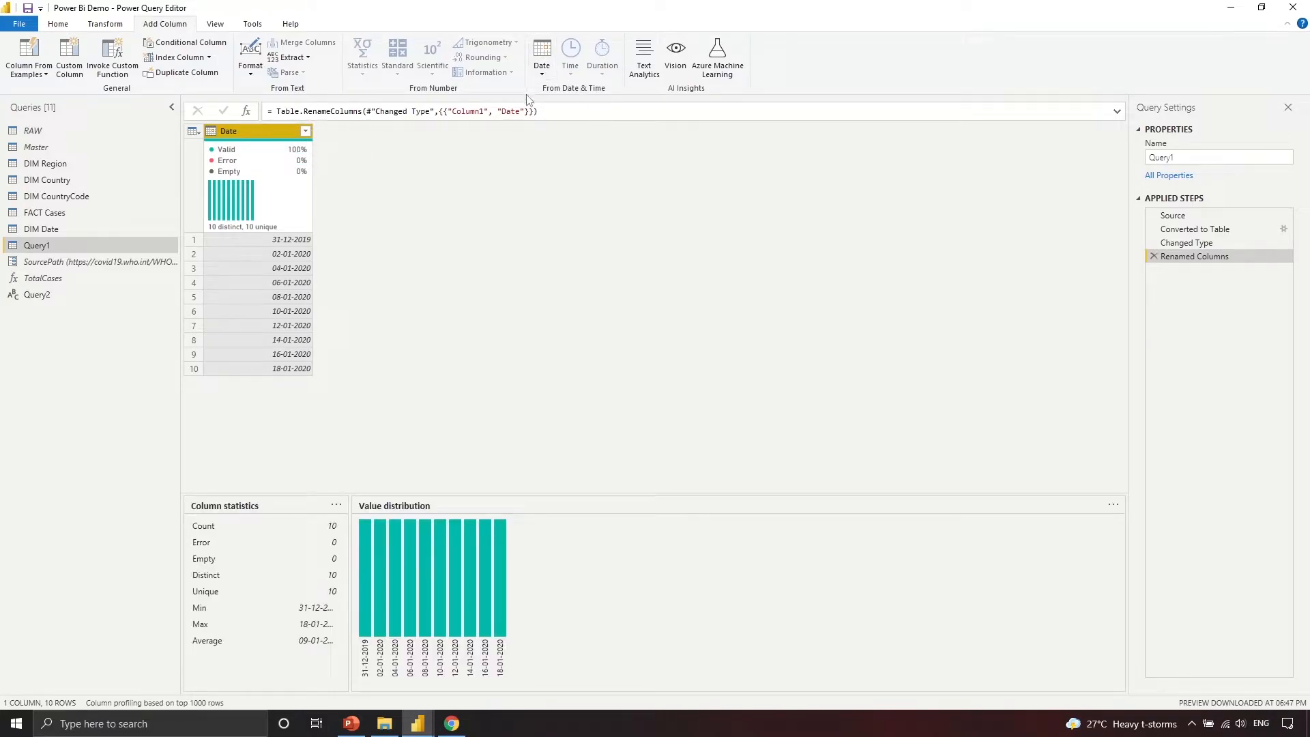
{"action": "left_click", "coordinate": [539, 69]}
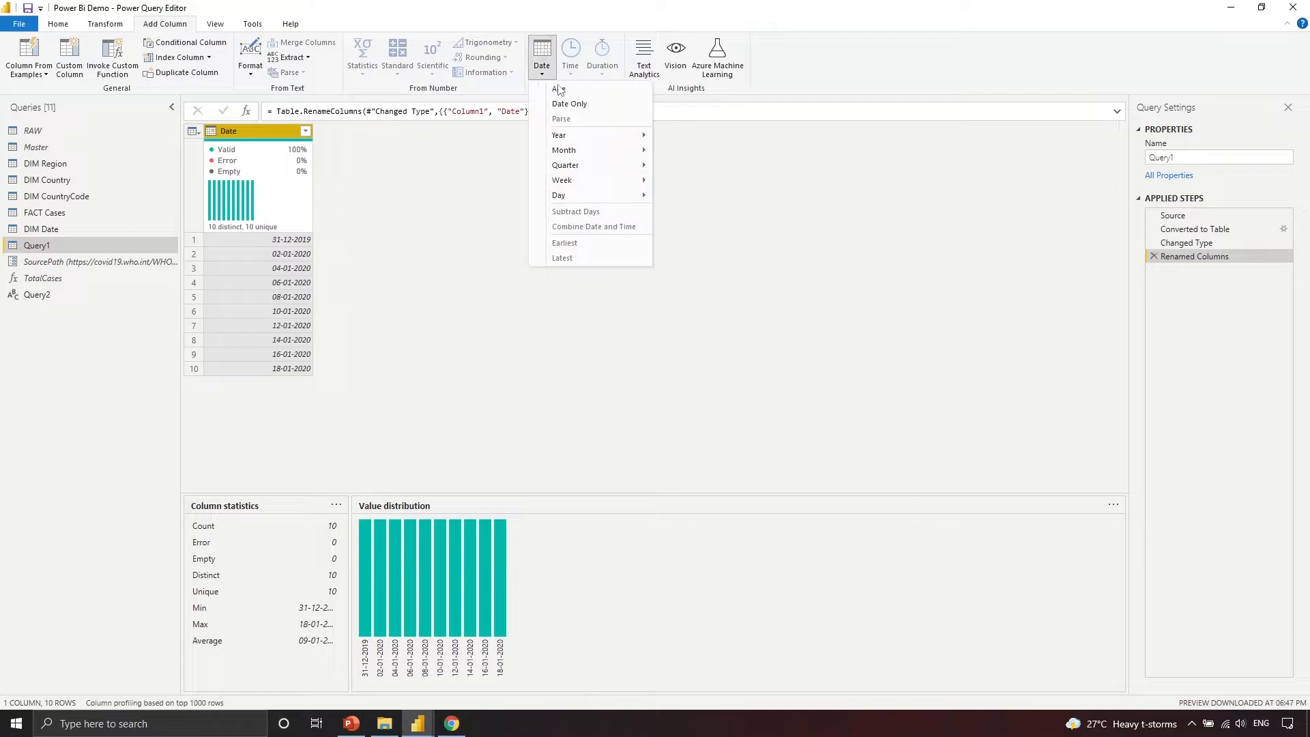
{"action": "mouse_move", "coordinate": [612, 137]}
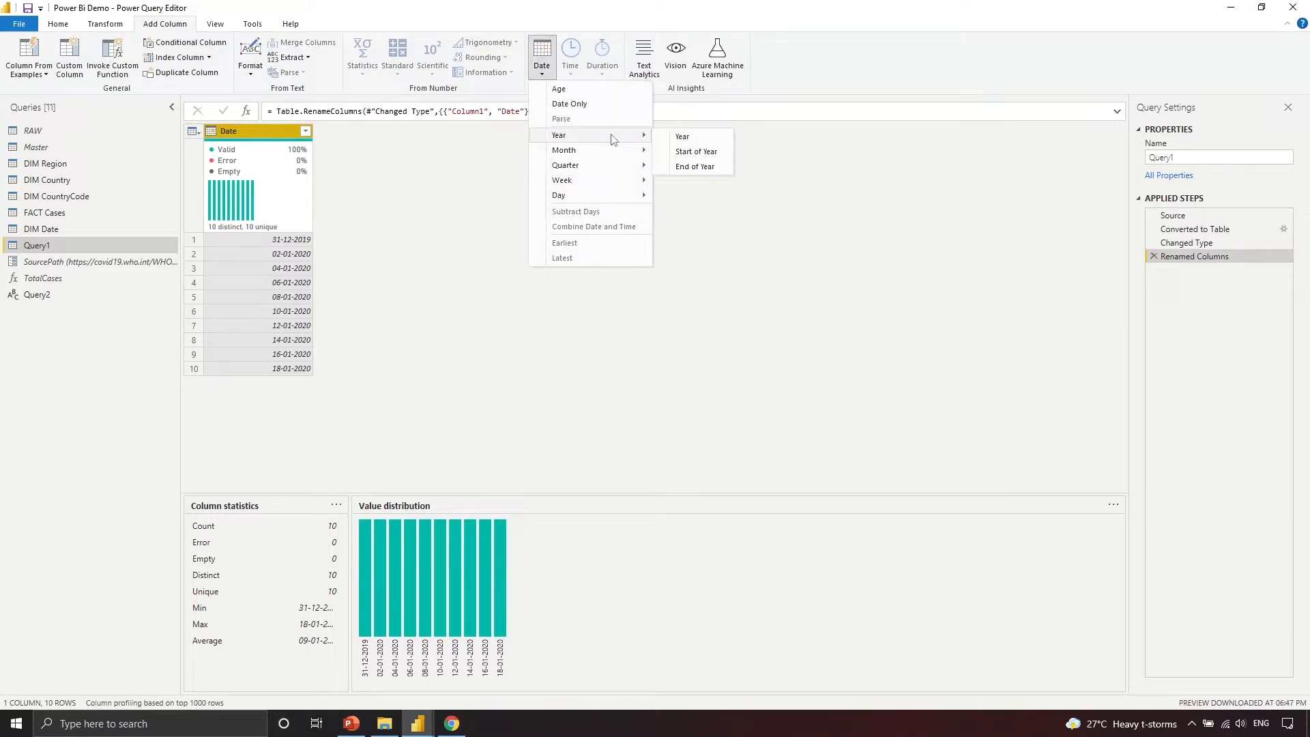
{"action": "left_click", "coordinate": [685, 137]}
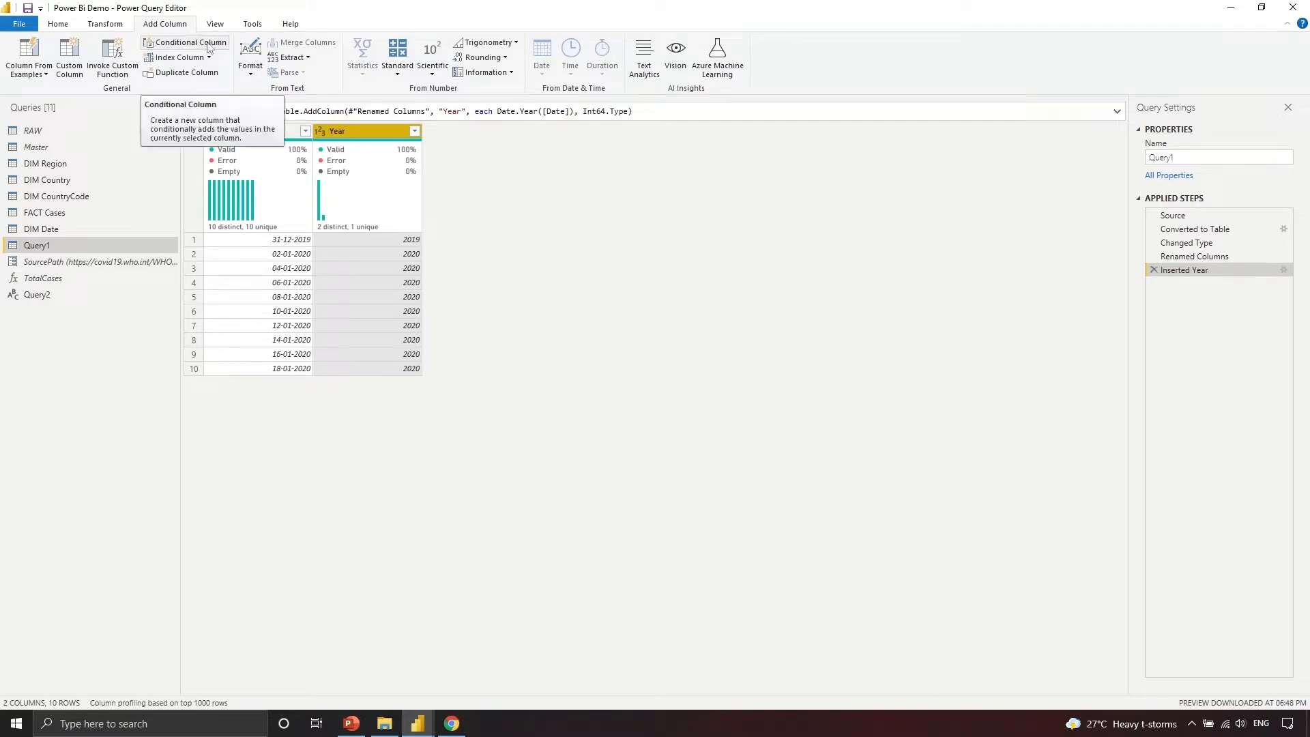
Examine the DIM Date query's first-row values across its date, day and month columns, from Date through MonthOfQuarter.
{"action": "left_click", "coordinate": [91, 227]}
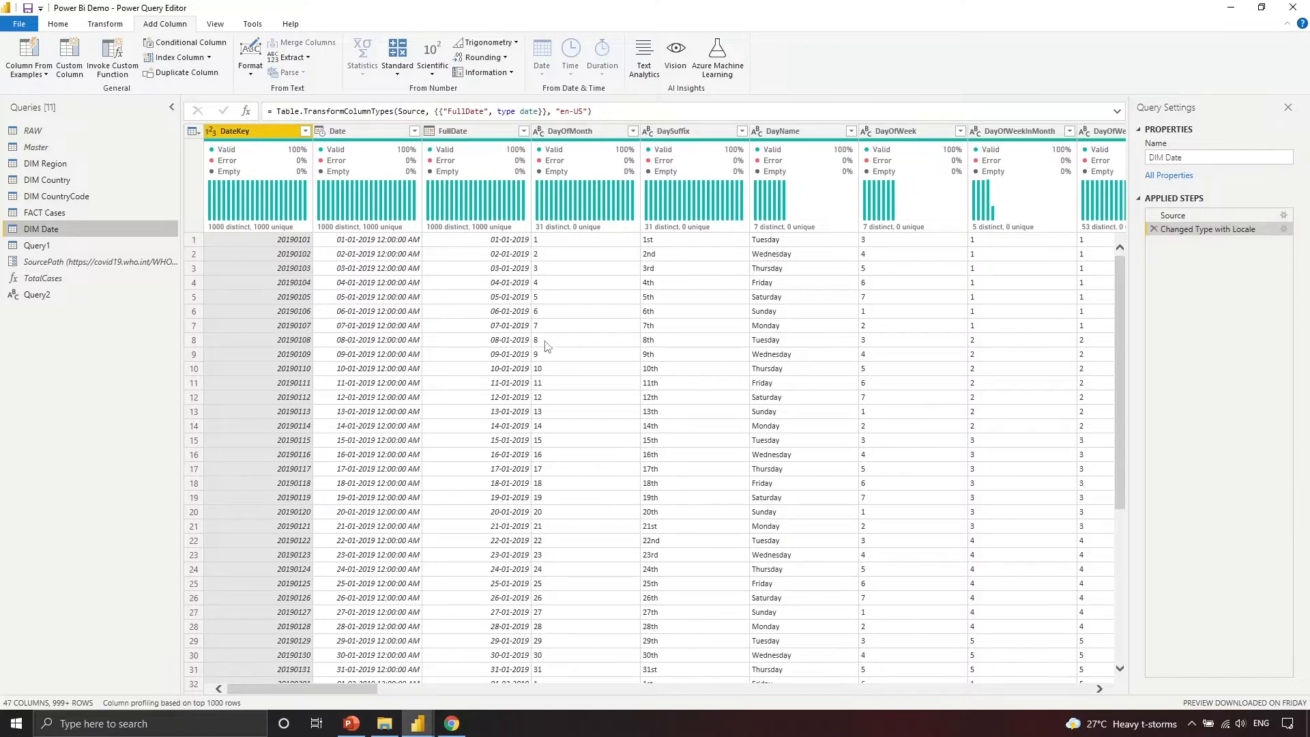
{"action": "left_click", "coordinate": [414, 242]}
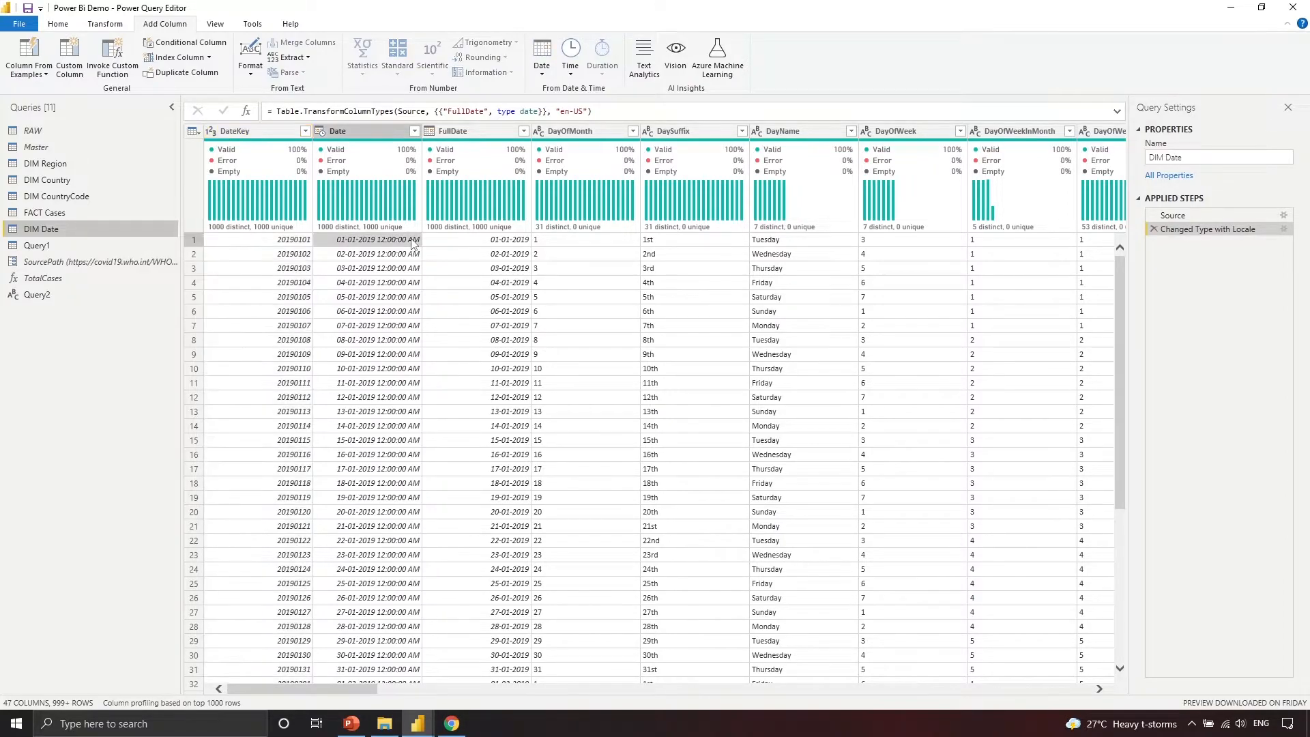
{"action": "left_click", "coordinate": [463, 243]}
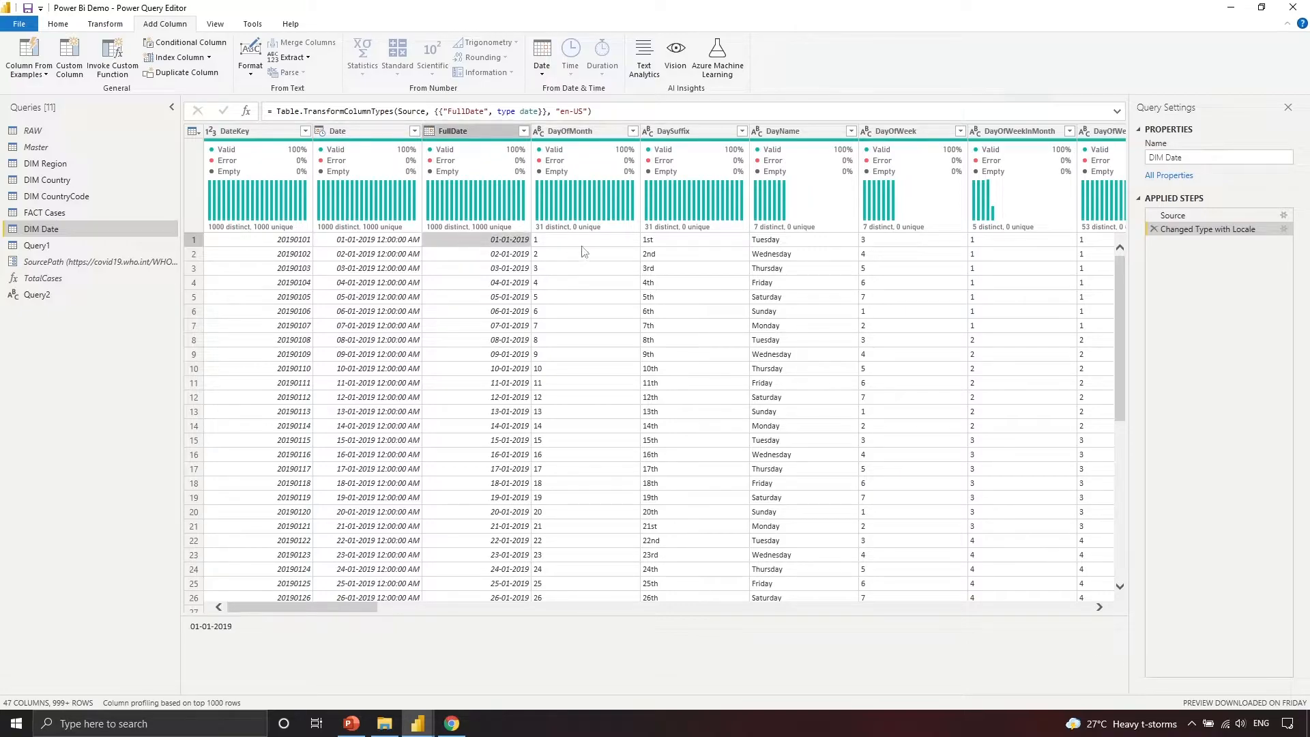
{"action": "left_click", "coordinate": [612, 243]}
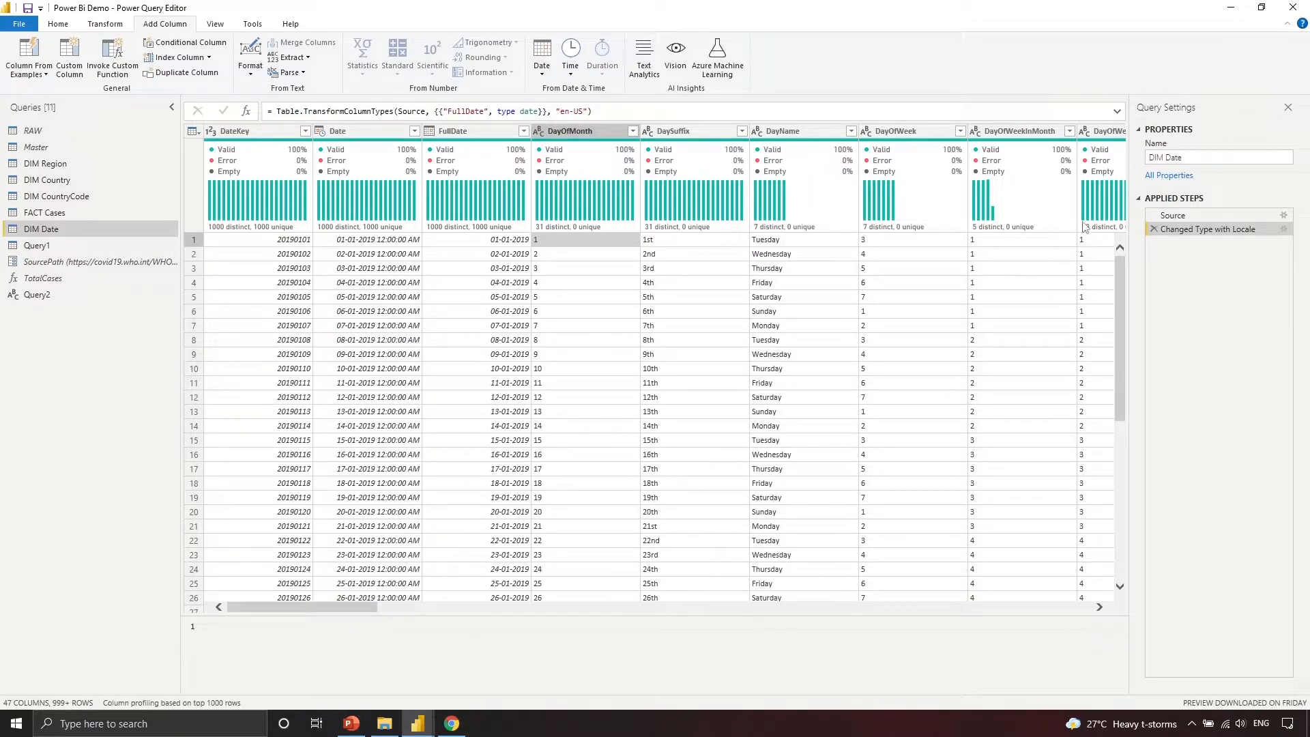
{"action": "left_click", "coordinate": [908, 246]}
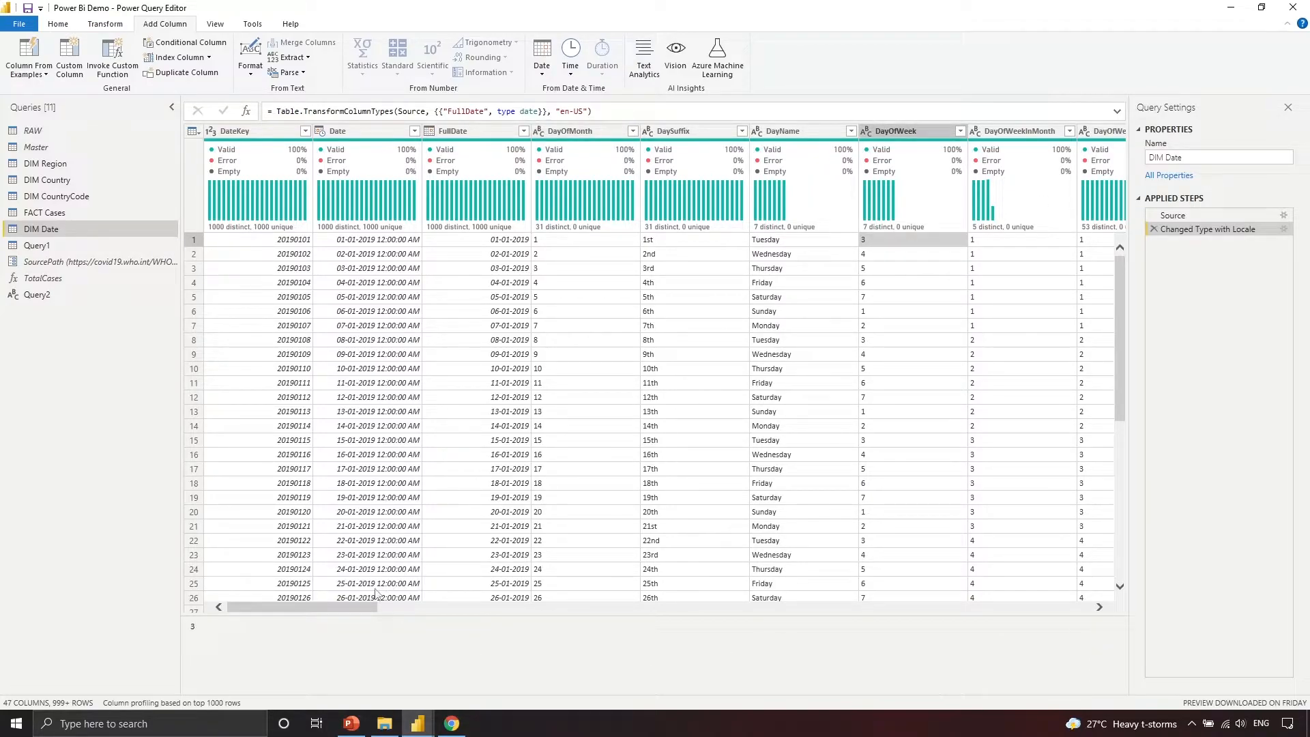
{"action": "left_click_drag", "start_coordinate": [365, 606], "coordinate": [528, 613]}
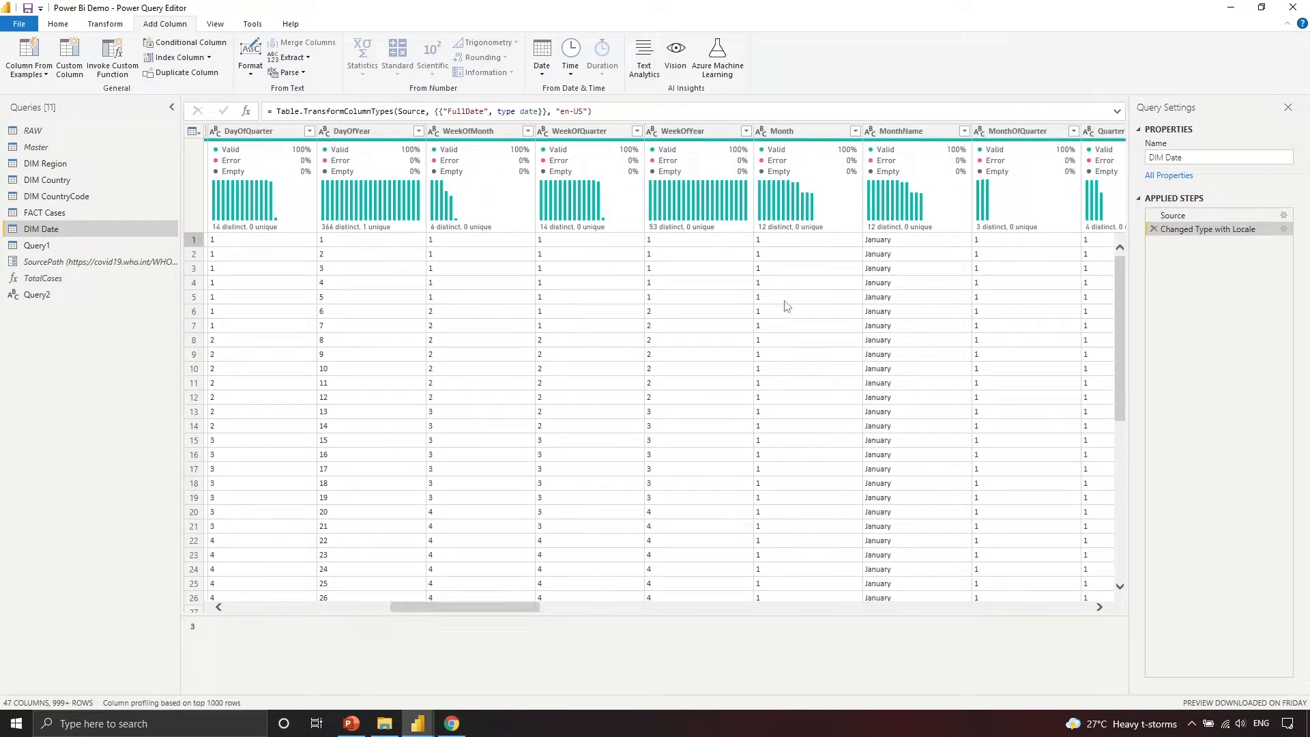
{"action": "left_click", "coordinate": [813, 244]}
{"action": "left_click", "coordinate": [896, 244]}
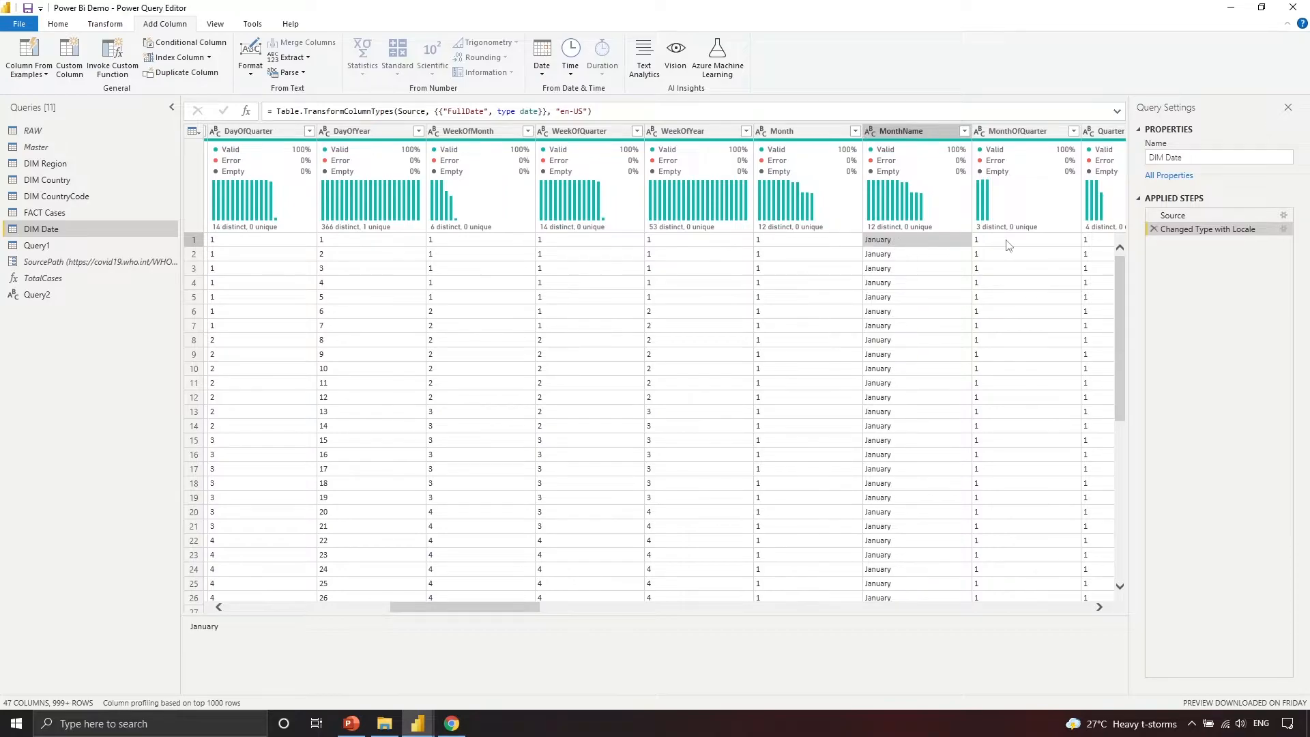
{"action": "left_click", "coordinate": [1046, 242]}
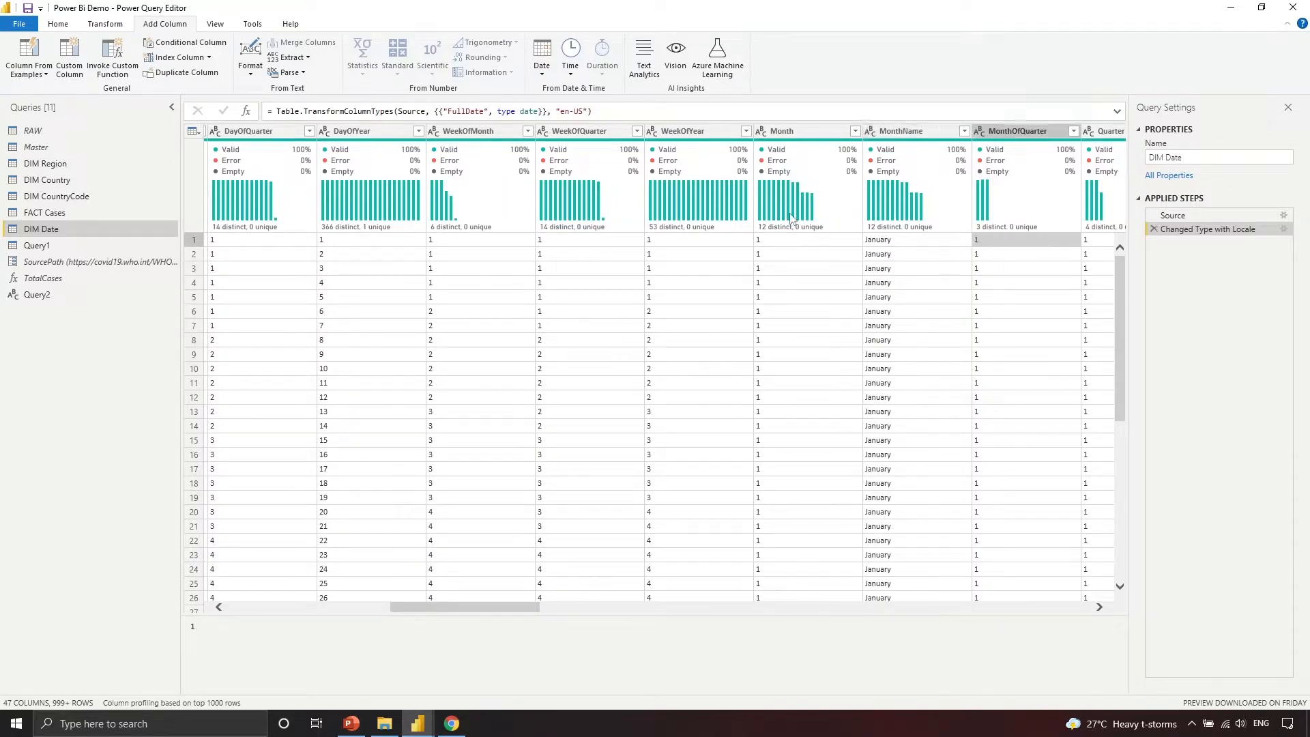
Add Month and Start of Month columns to Query1, both derived from its Date column.
{"action": "left_click", "coordinate": [97, 246]}
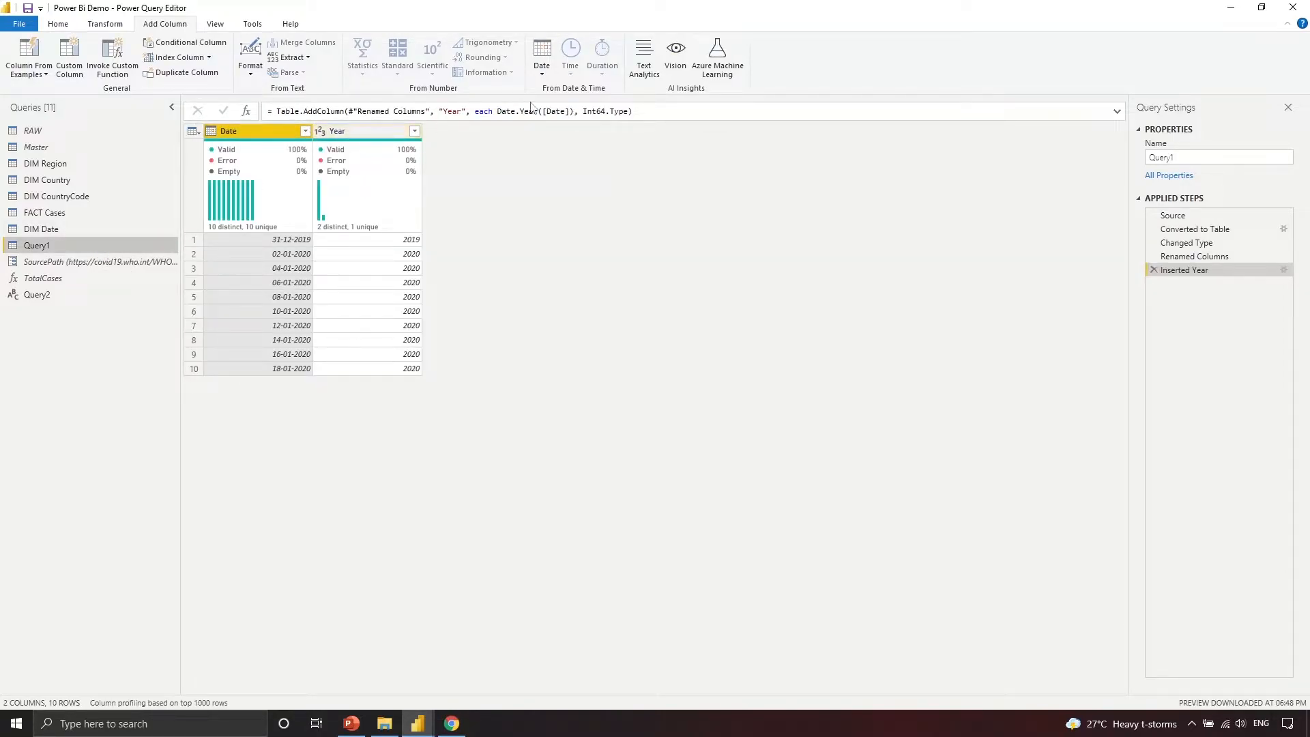
{"action": "left_click", "coordinate": [550, 71]}
{"action": "mouse_move", "coordinate": [636, 155]}
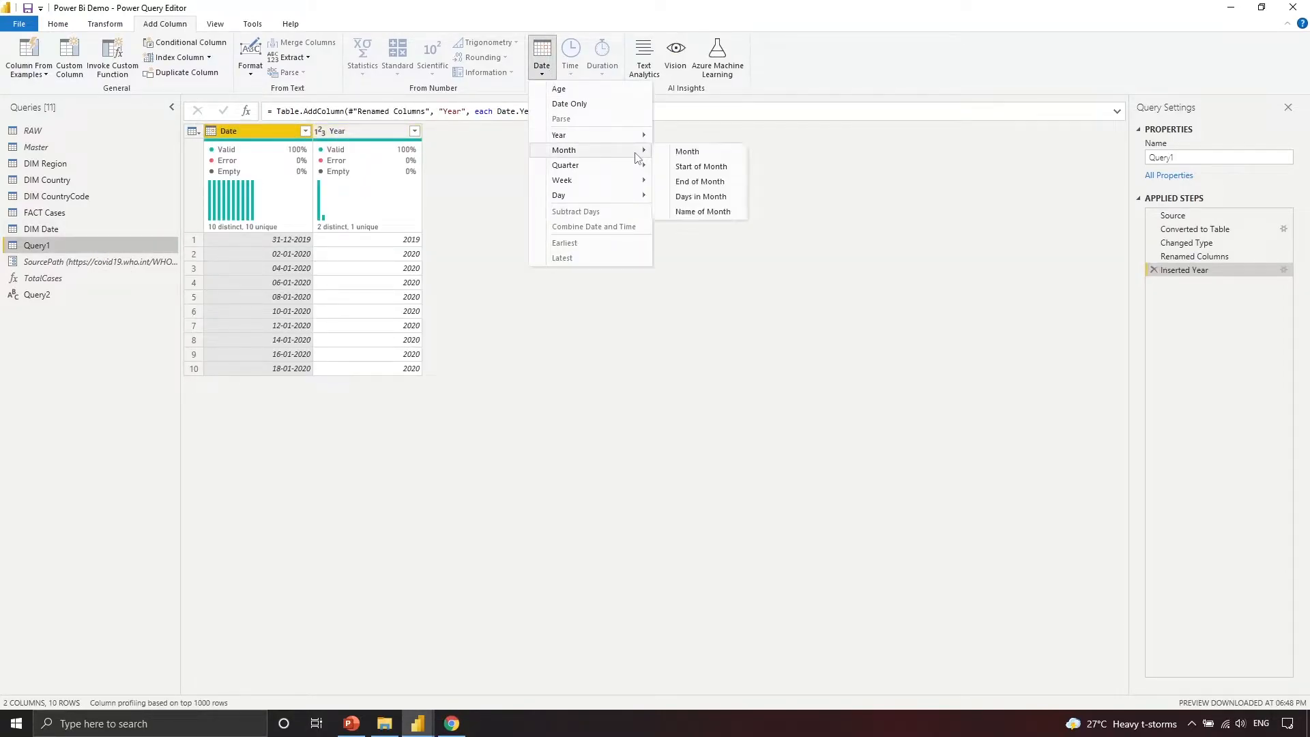
{"action": "left_click", "coordinate": [688, 152]}
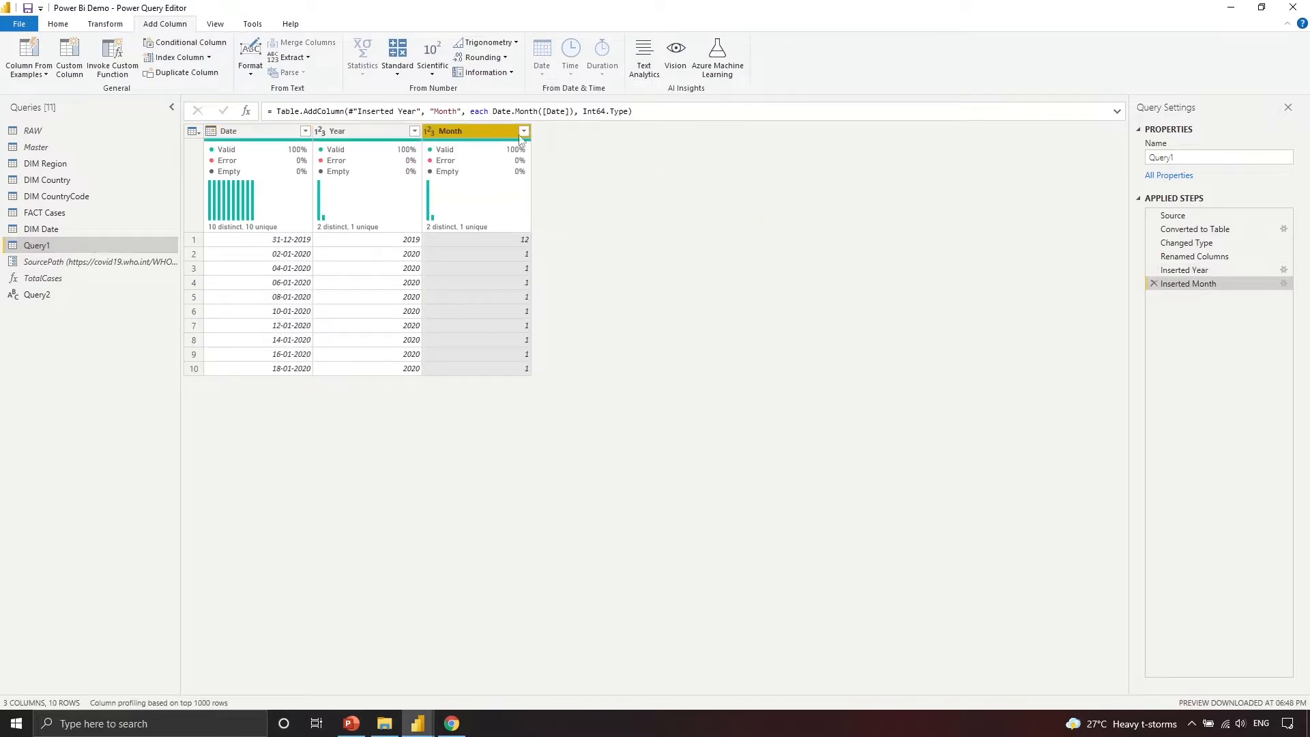
{"action": "left_click", "coordinate": [249, 134]}
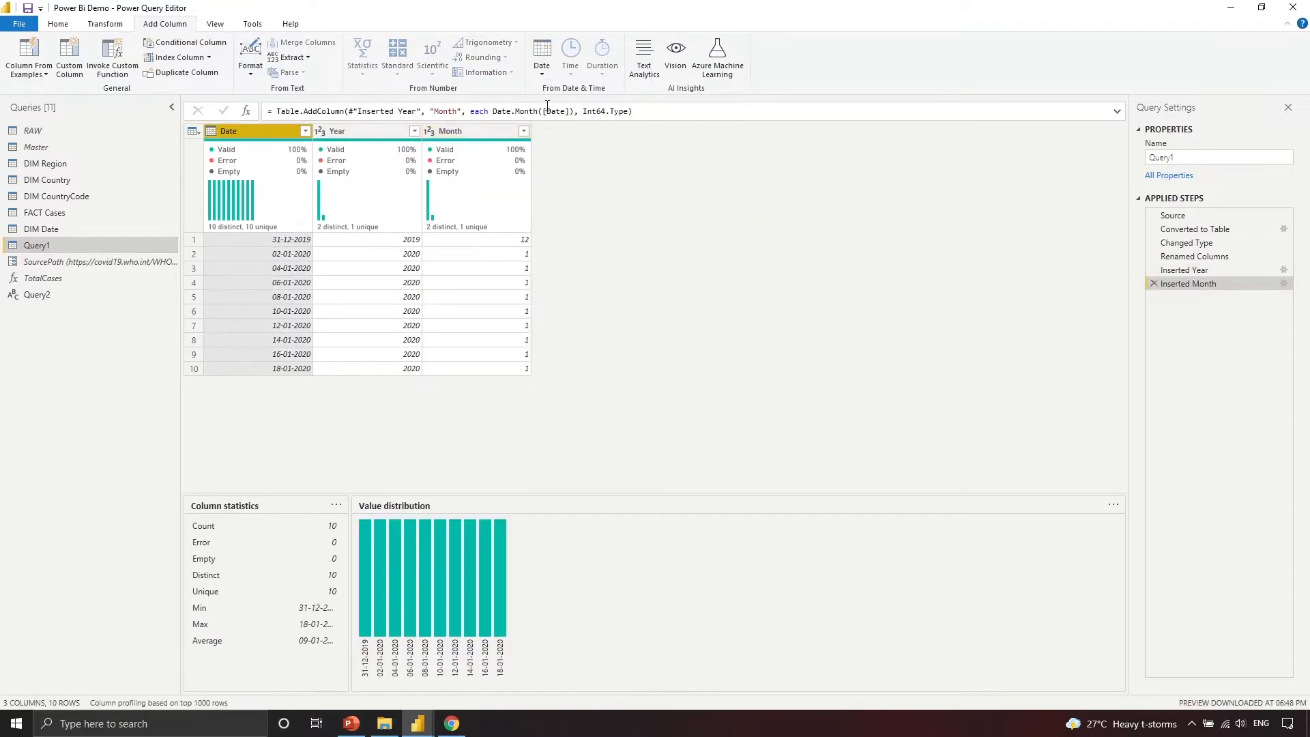
{"action": "left_click", "coordinate": [544, 62]}
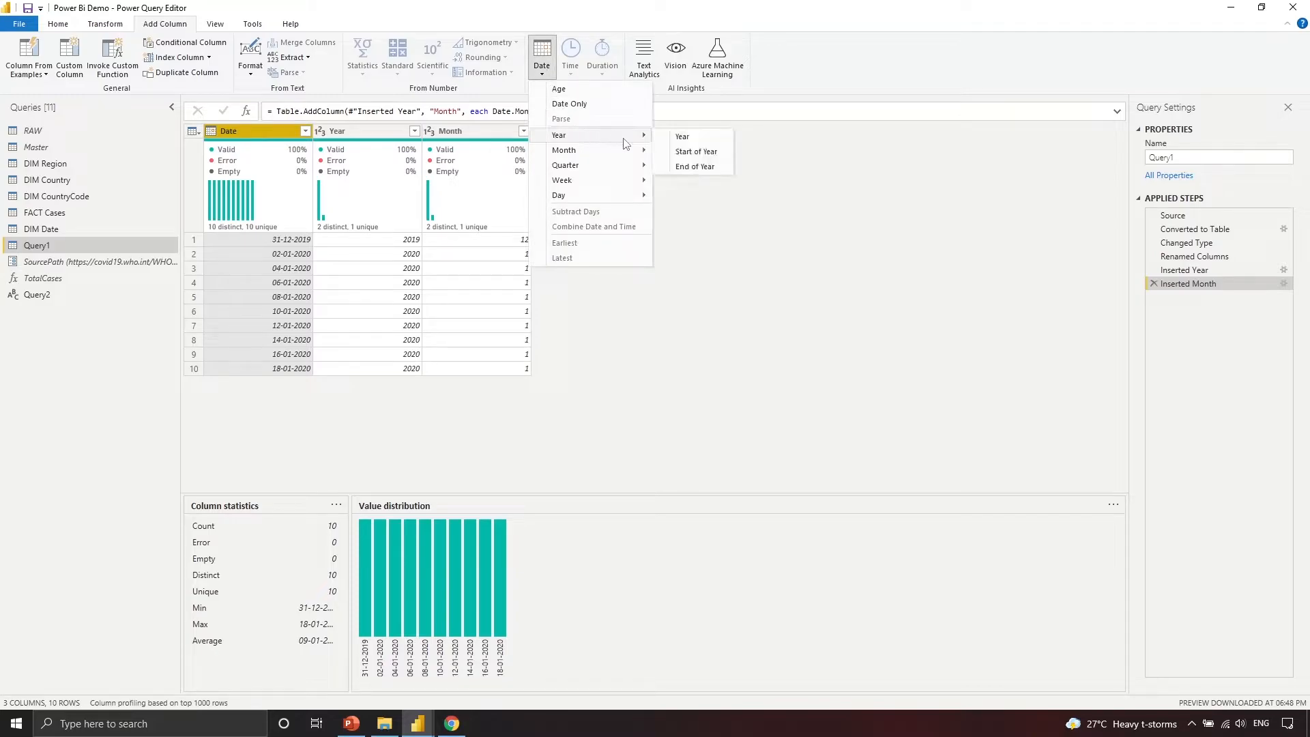
{"action": "mouse_move", "coordinate": [629, 154]}
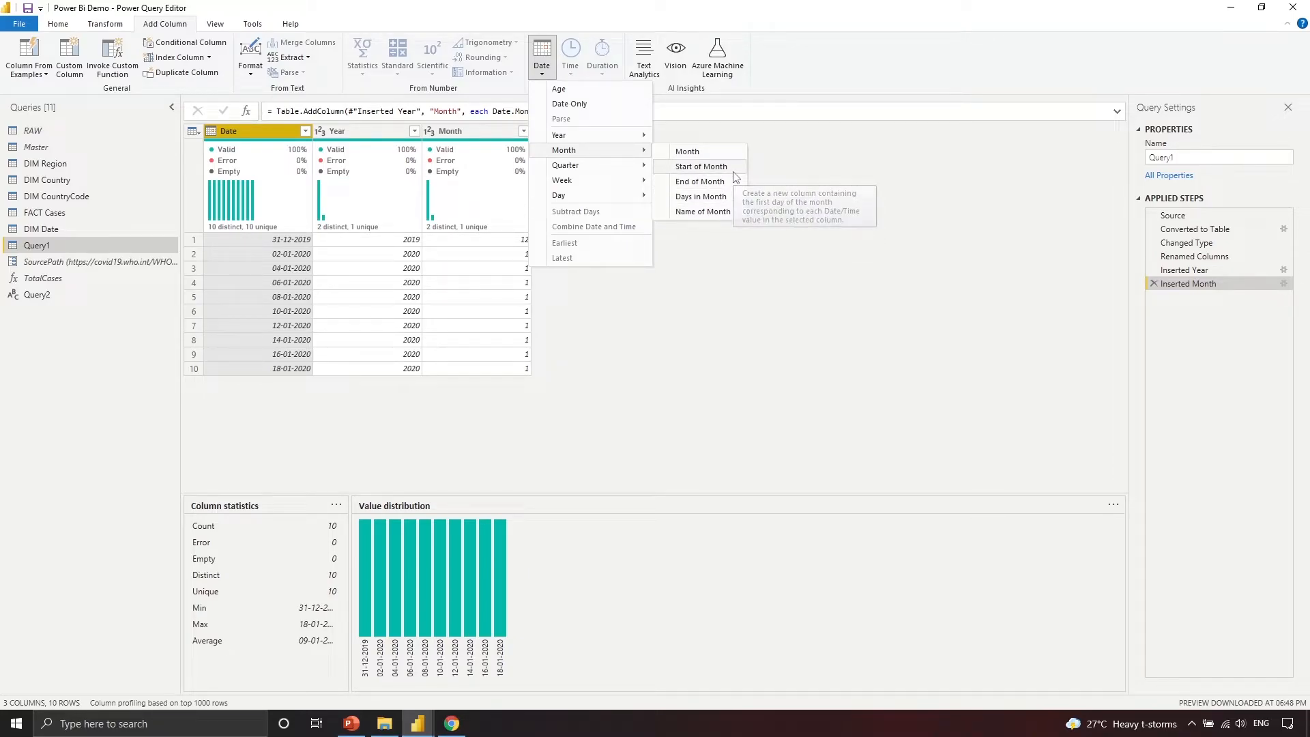
{"action": "left_click", "coordinate": [735, 171]}
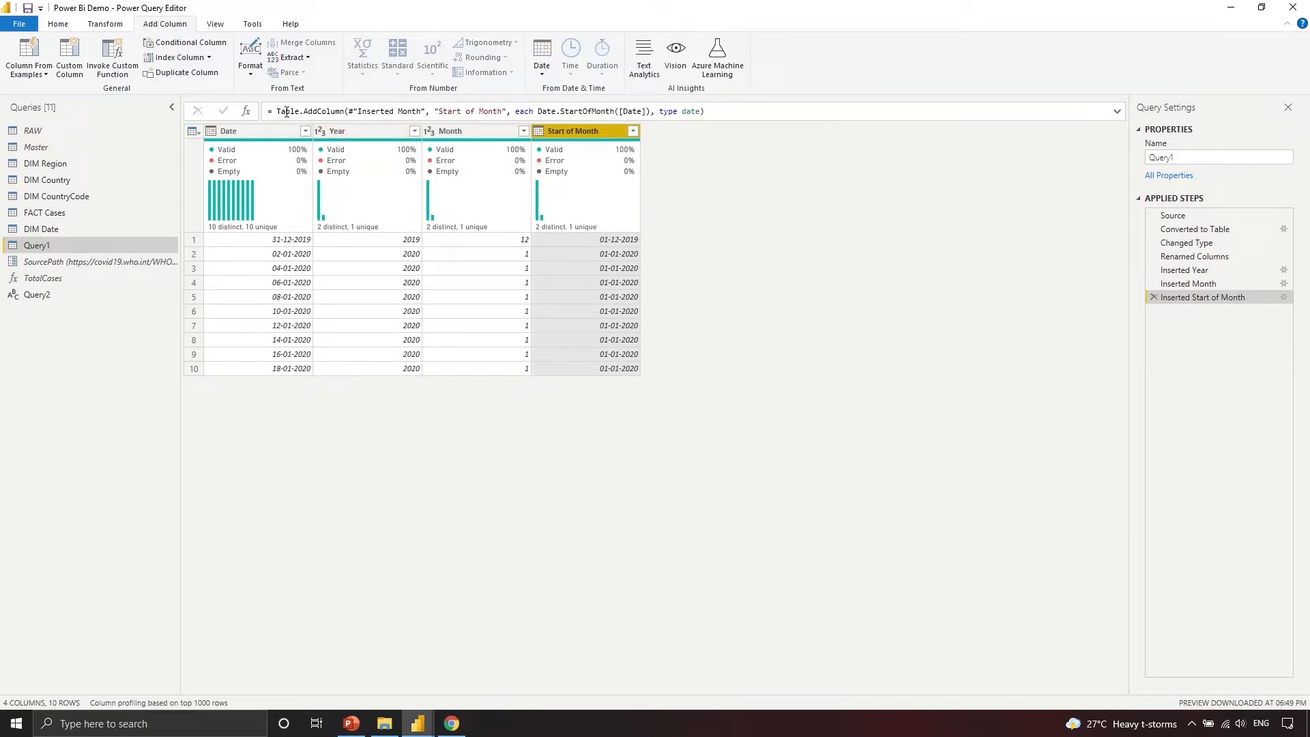
Add End of Month and Days in Month columns to Query1 from the Date column.
{"action": "left_click", "coordinate": [247, 137]}
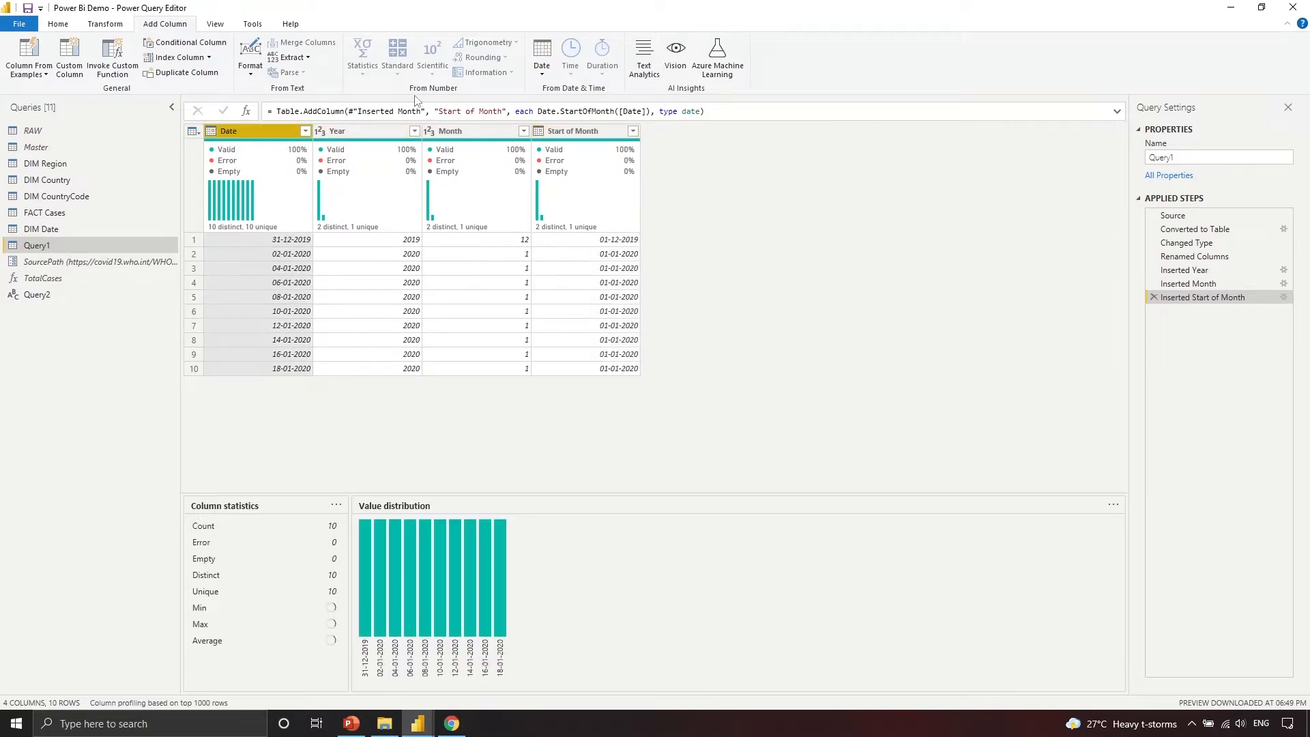
{"action": "left_click", "coordinate": [539, 75]}
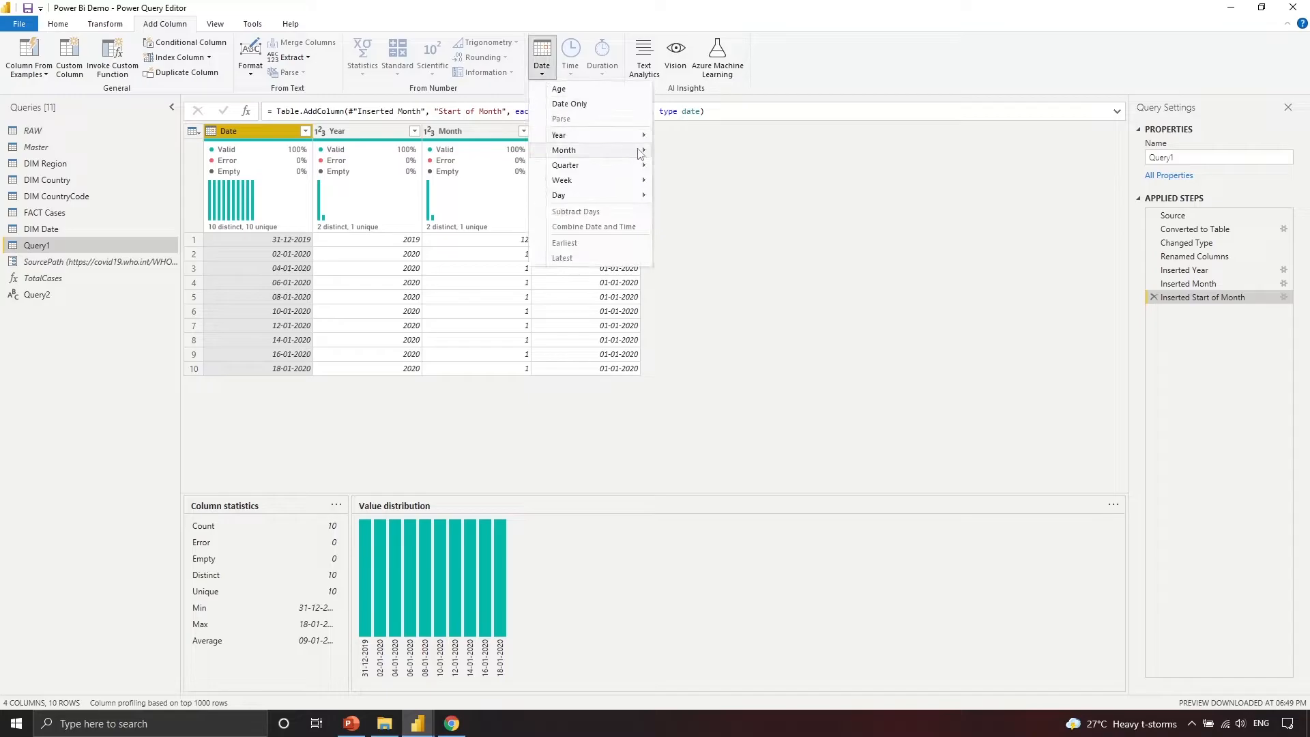
{"action": "left_click", "coordinate": [718, 188]}
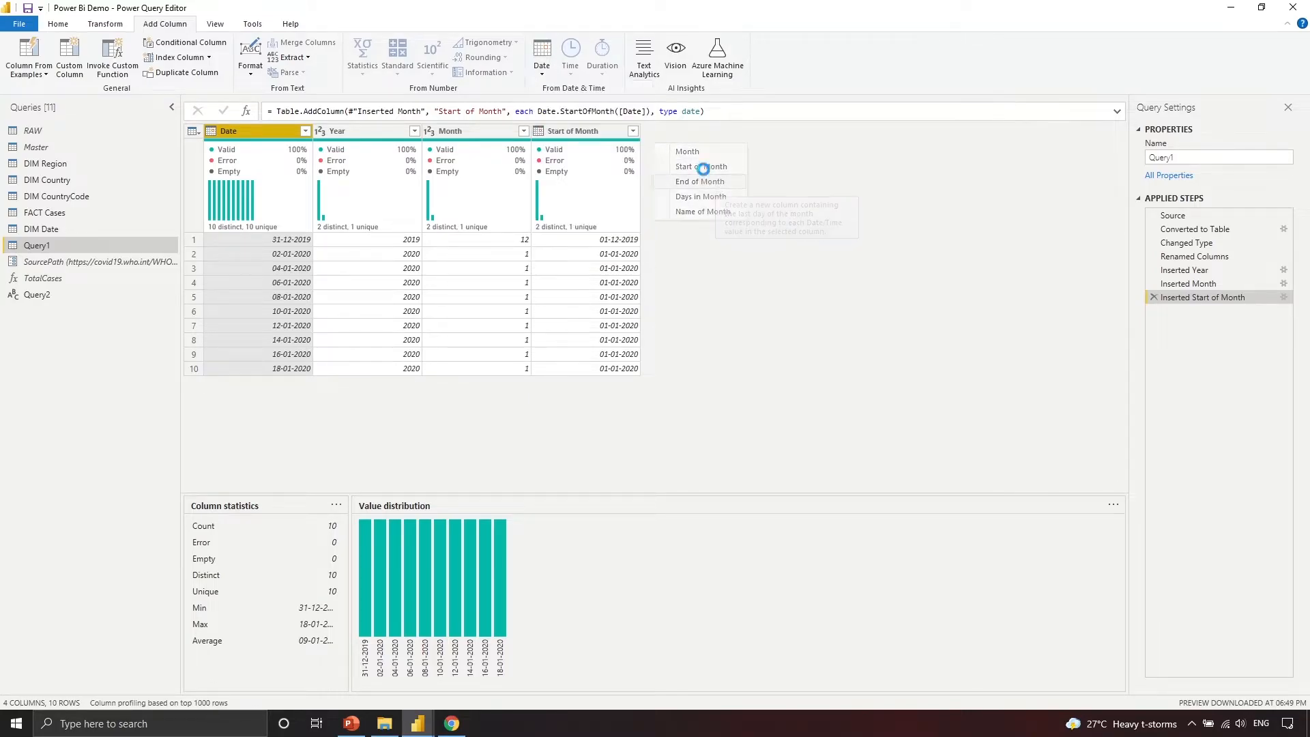
{"action": "left_click", "coordinate": [542, 58]}
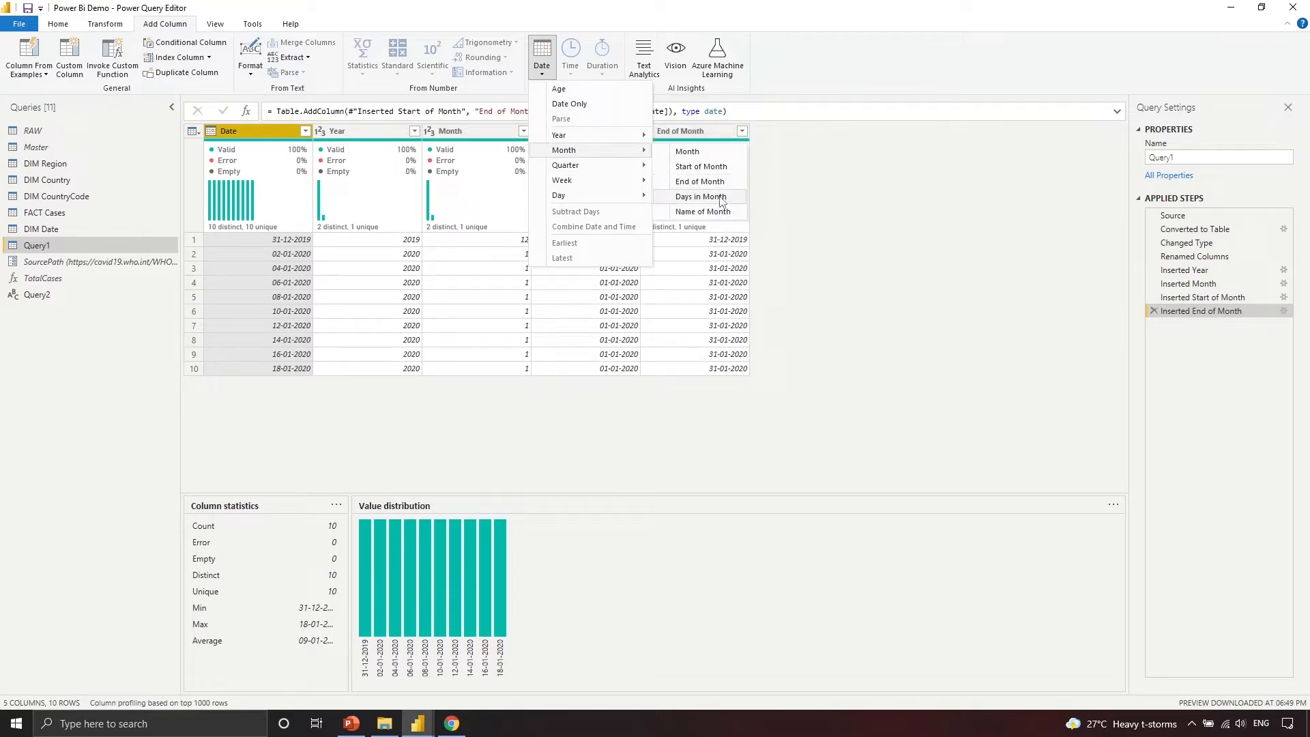
{"action": "left_click", "coordinate": [710, 196]}
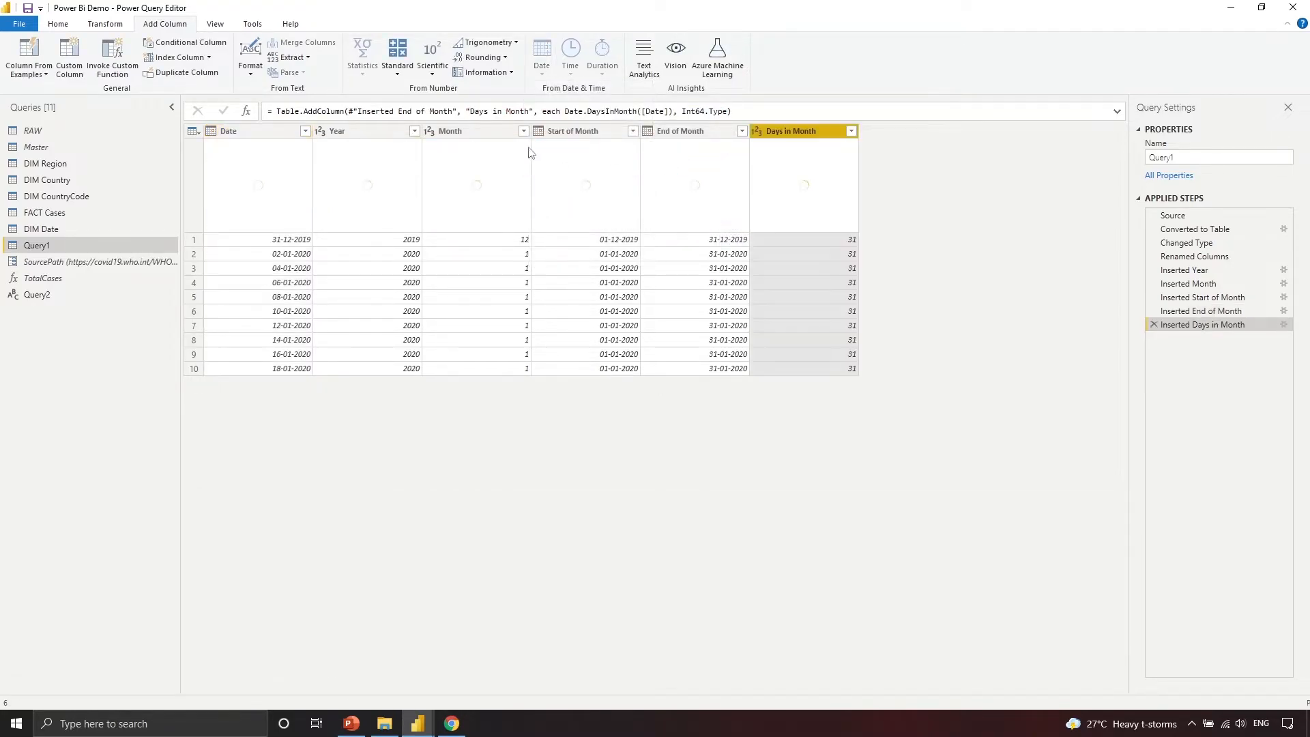
Add a column to Query1 with the name of the month for each value in the Date column.
{"action": "left_click", "coordinate": [277, 133]}
{"action": "left_click", "coordinate": [542, 58]}
{"action": "mouse_move", "coordinate": [573, 150]}
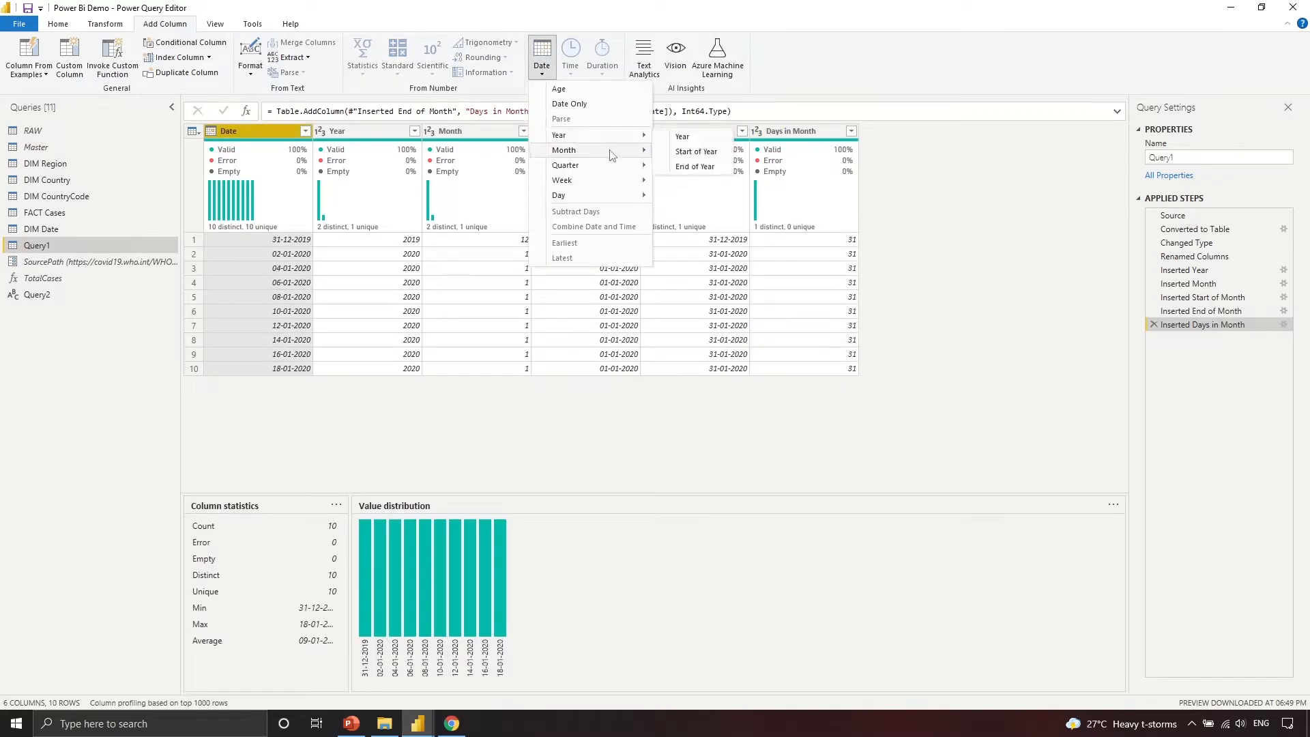
{"action": "left_click", "coordinate": [710, 212]}
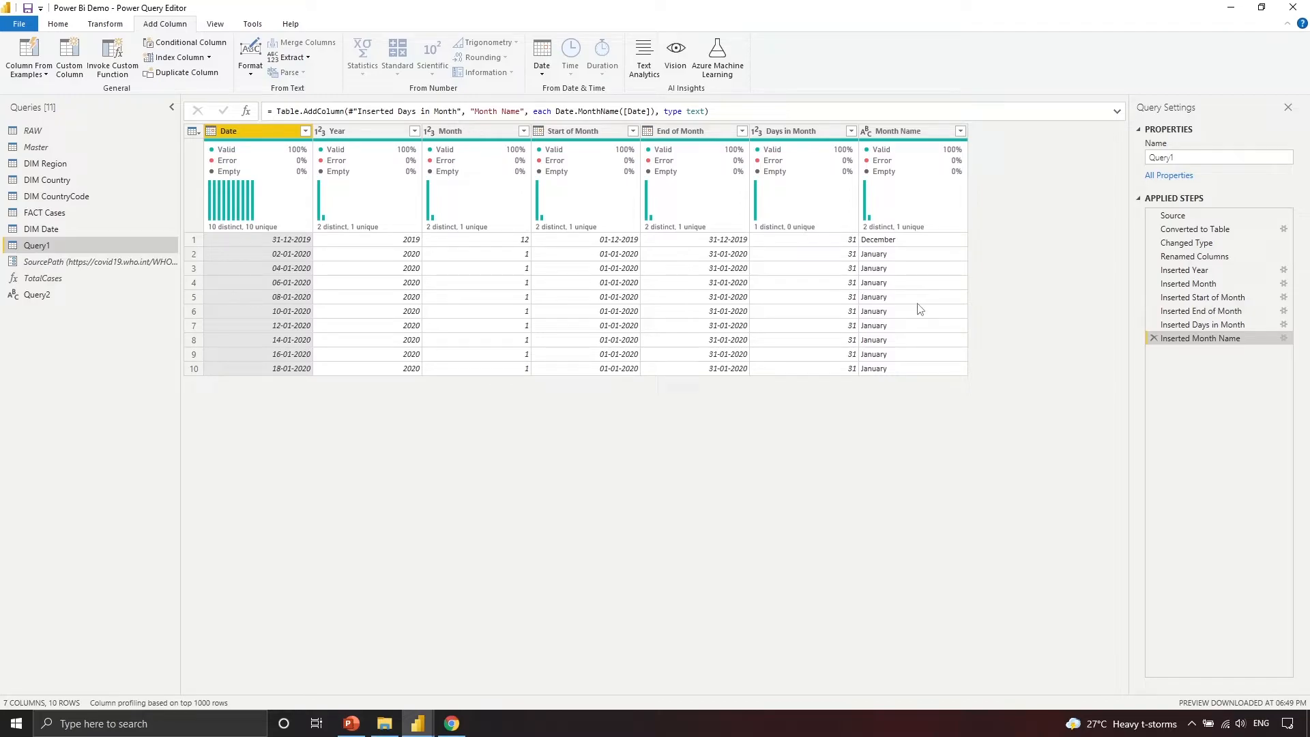
Compare the date attribute columns of the DIM Date query with those built in Query1.
{"action": "left_click", "coordinate": [41, 232]}
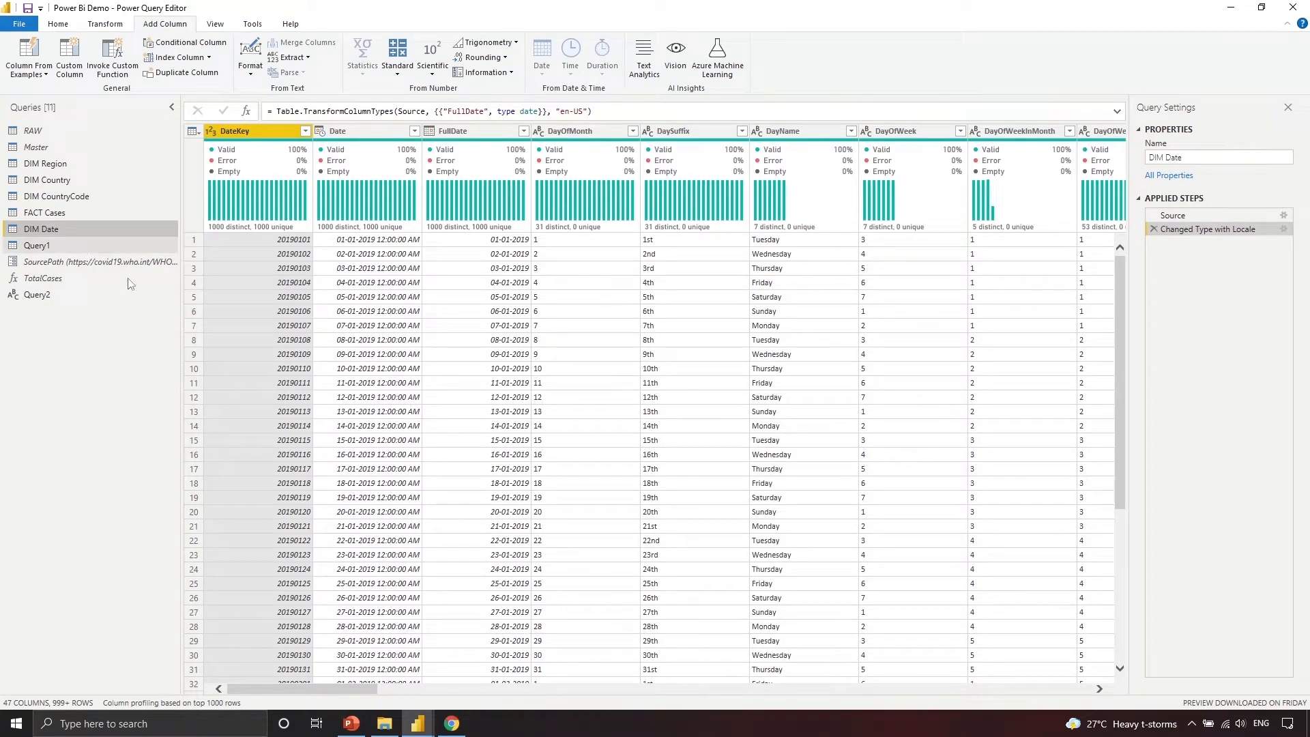
{"action": "mouse_move", "coordinate": [354, 689]}
{"action": "left_mouse_down"}
{"action": "mouse_move", "coordinate": [431, 689]}
{"action": "mouse_move", "coordinate": [357, 689]}
{"action": "left_mouse_up"}
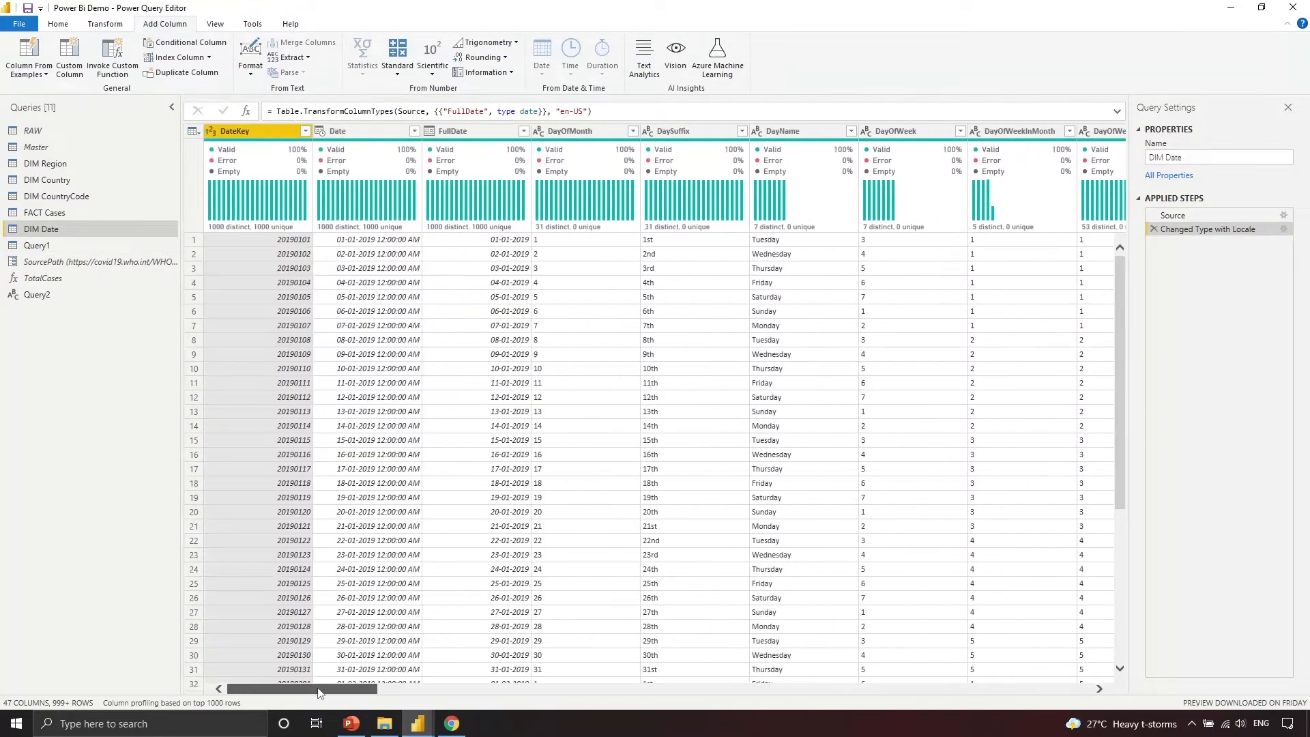
{"action": "left_click", "coordinate": [92, 247]}
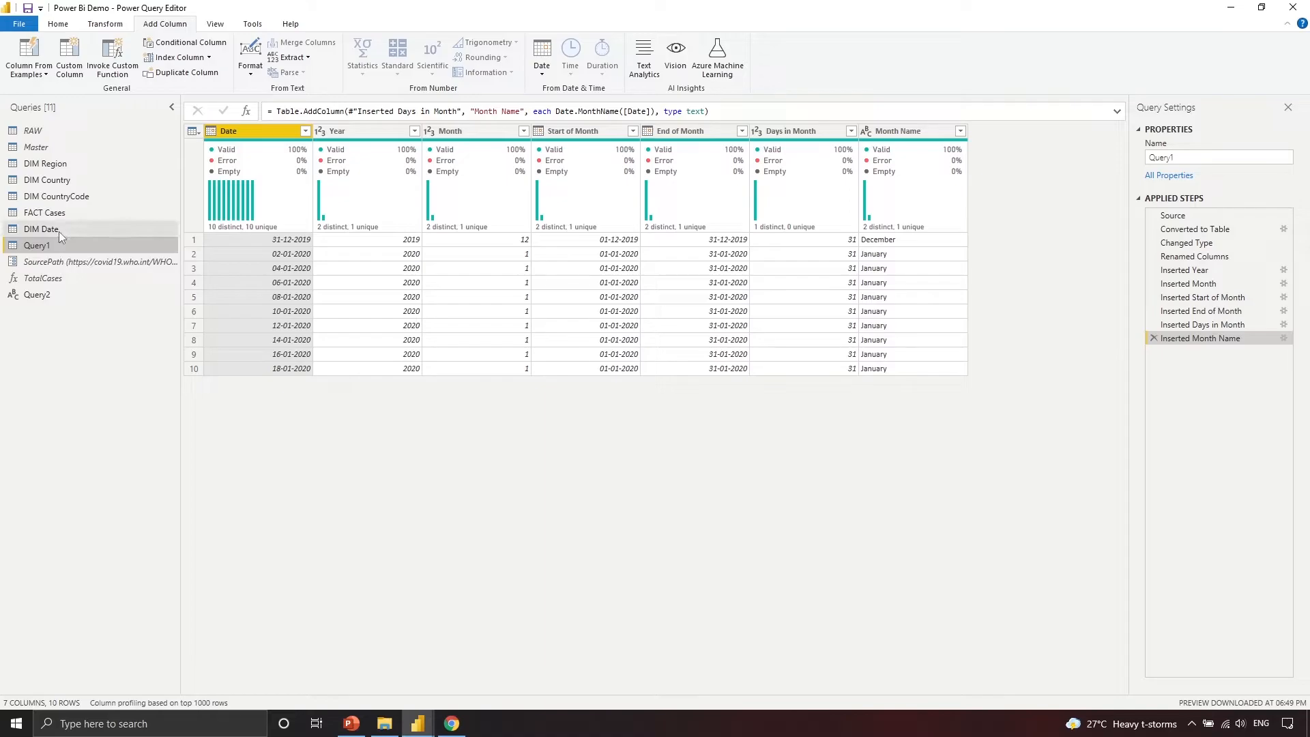
Inspect the SQL Server connection settings and SQL statement of the AdventureWorks2016 data source behind DIM Date.
{"action": "left_click", "coordinate": [59, 233]}
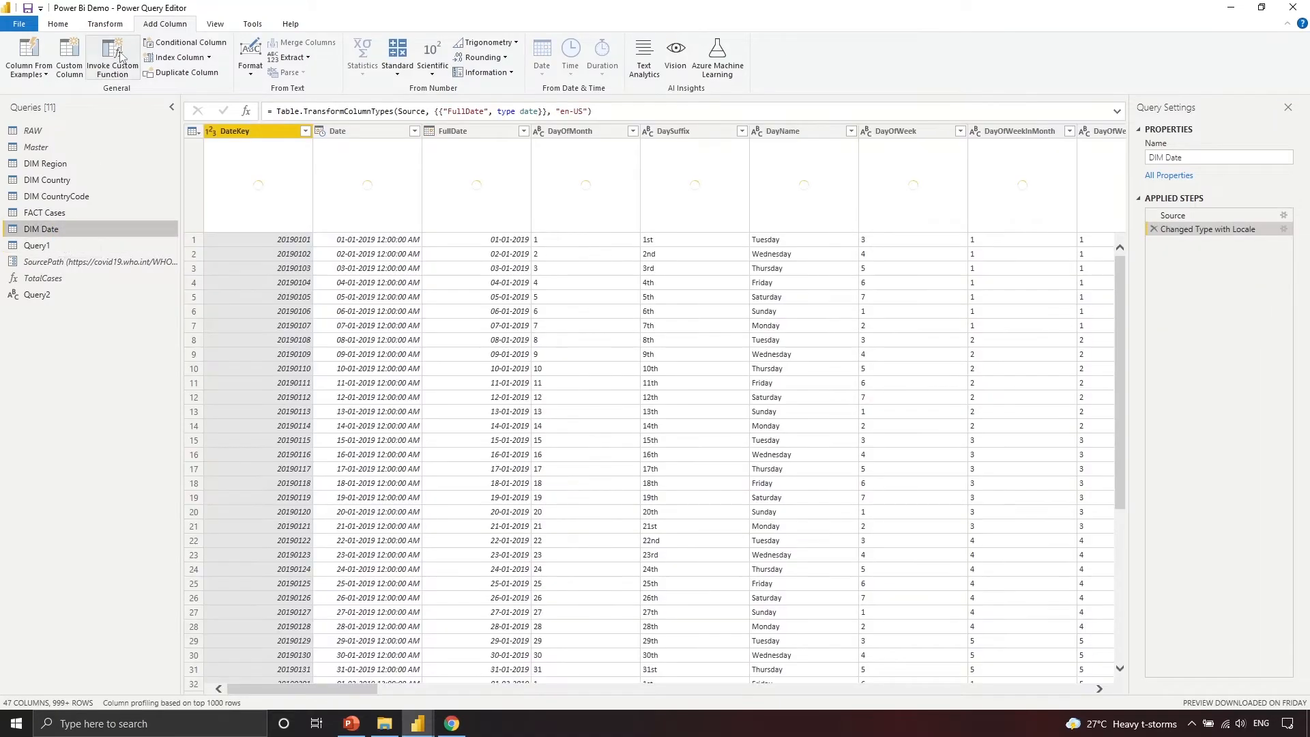
{"action": "left_click", "coordinate": [58, 24]}
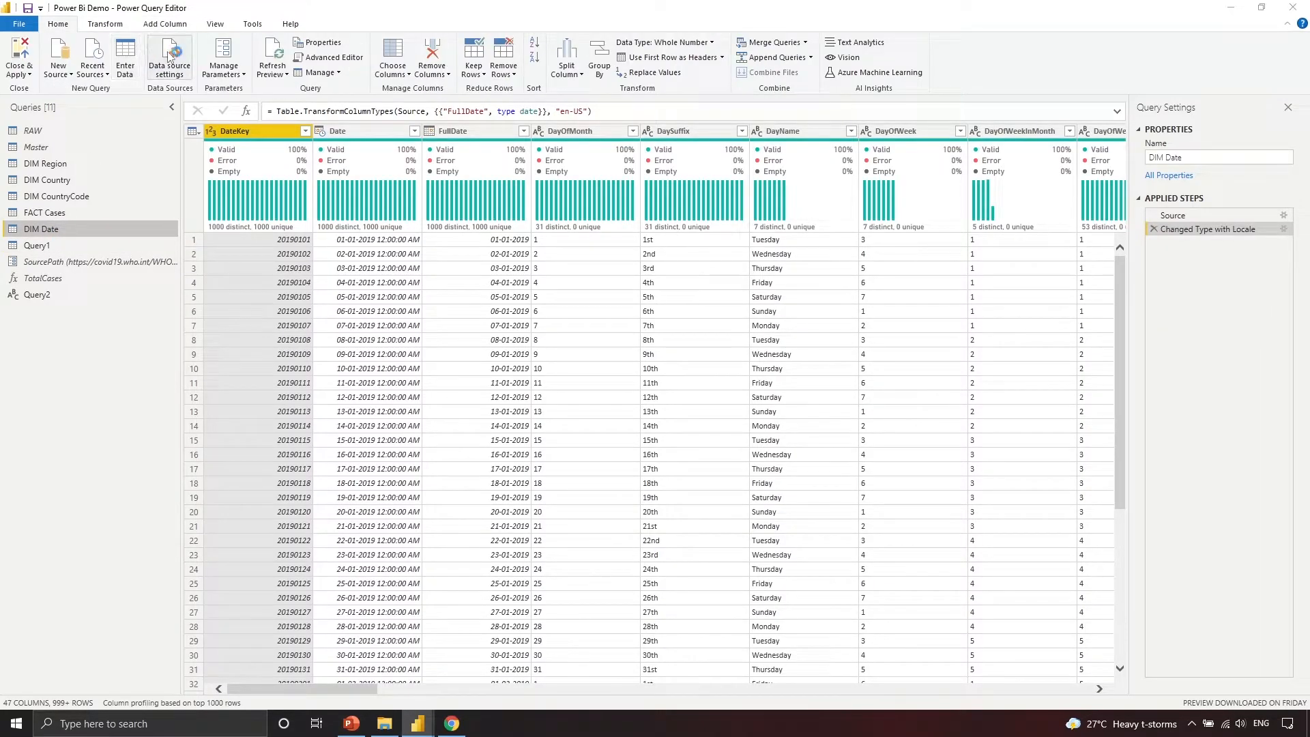
{"action": "left_click", "coordinate": [169, 61]}
{"action": "left_click", "coordinate": [573, 309]}
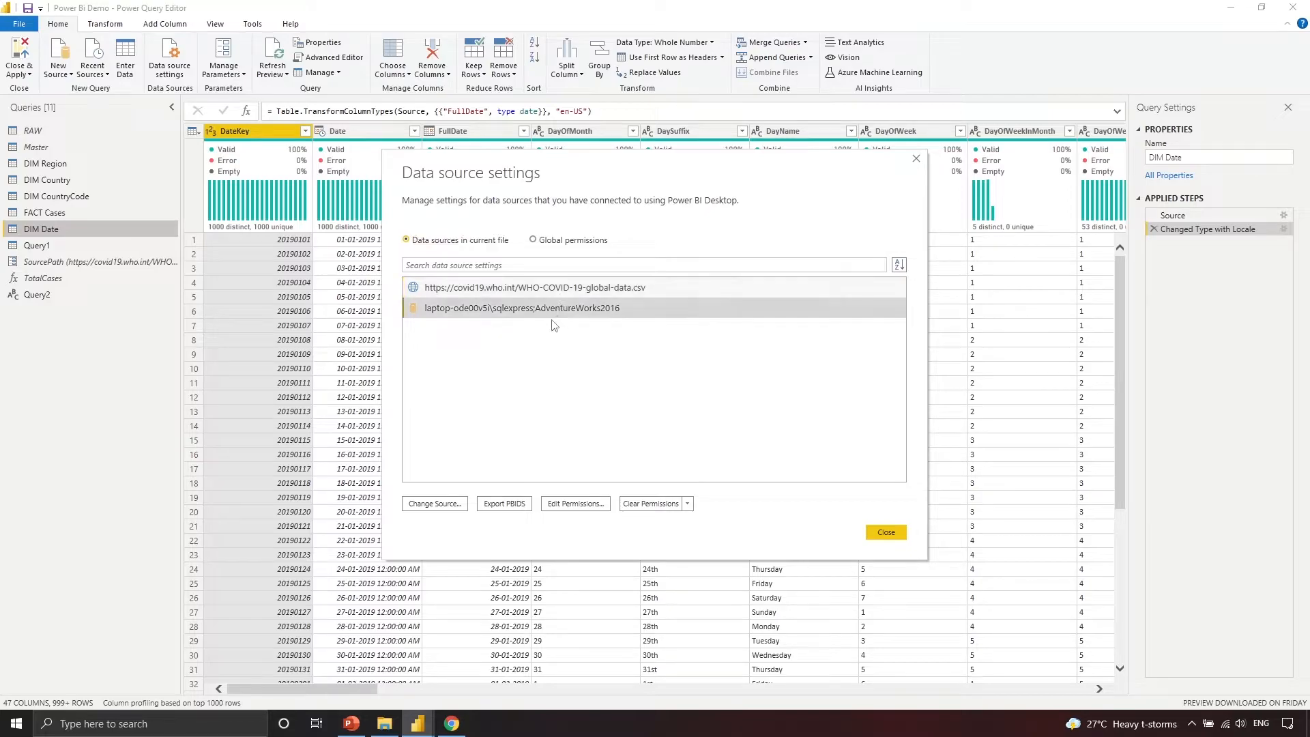
{"action": "left_click", "coordinate": [442, 506]}
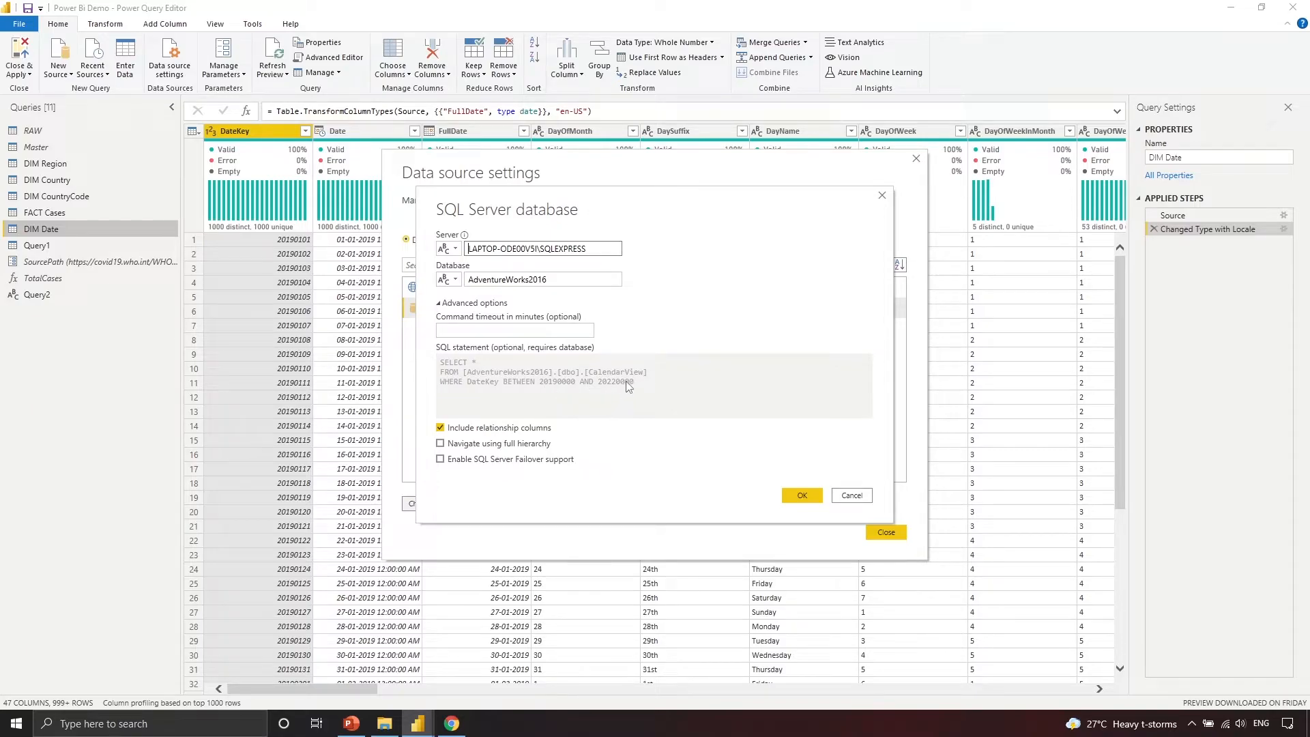
{"action": "left_click", "coordinate": [853, 497]}
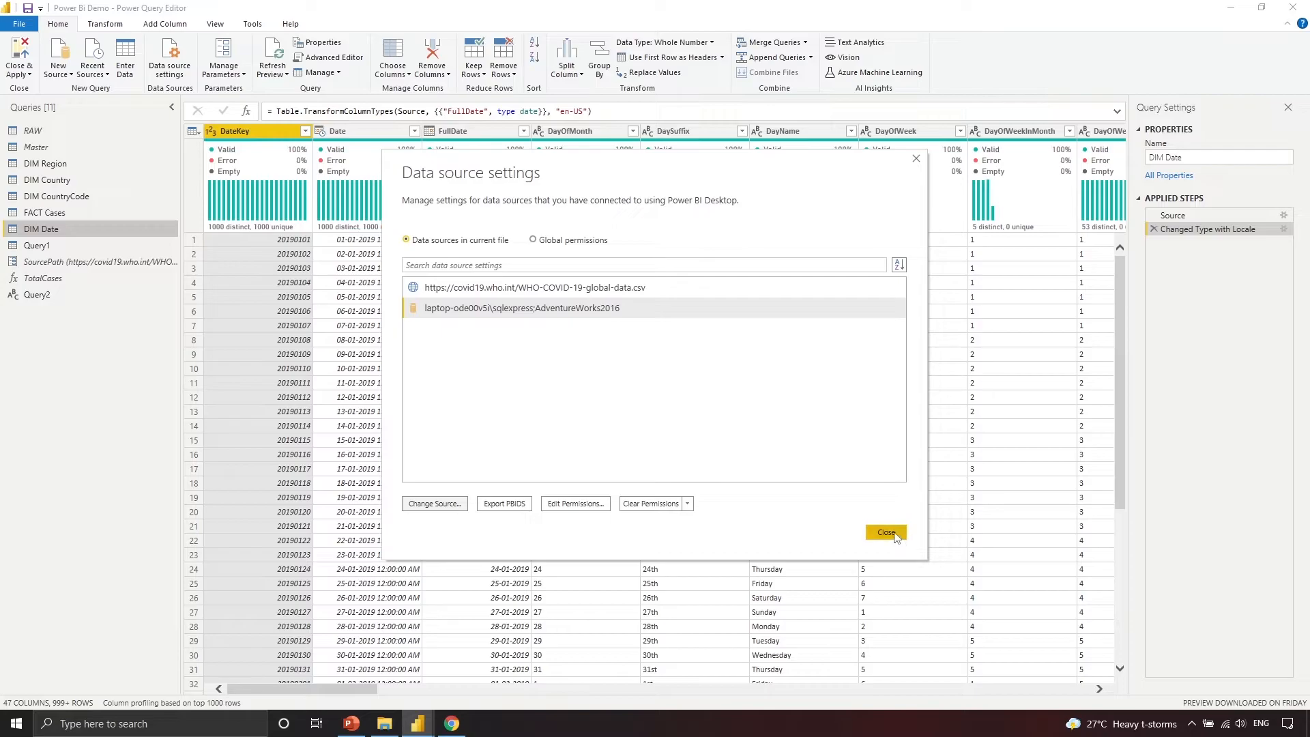
{"action": "left_click", "coordinate": [891, 534]}
Add the description "Source of web CSV file." to the SourcePath parameter.
{"action": "left_click", "coordinate": [97, 246]}
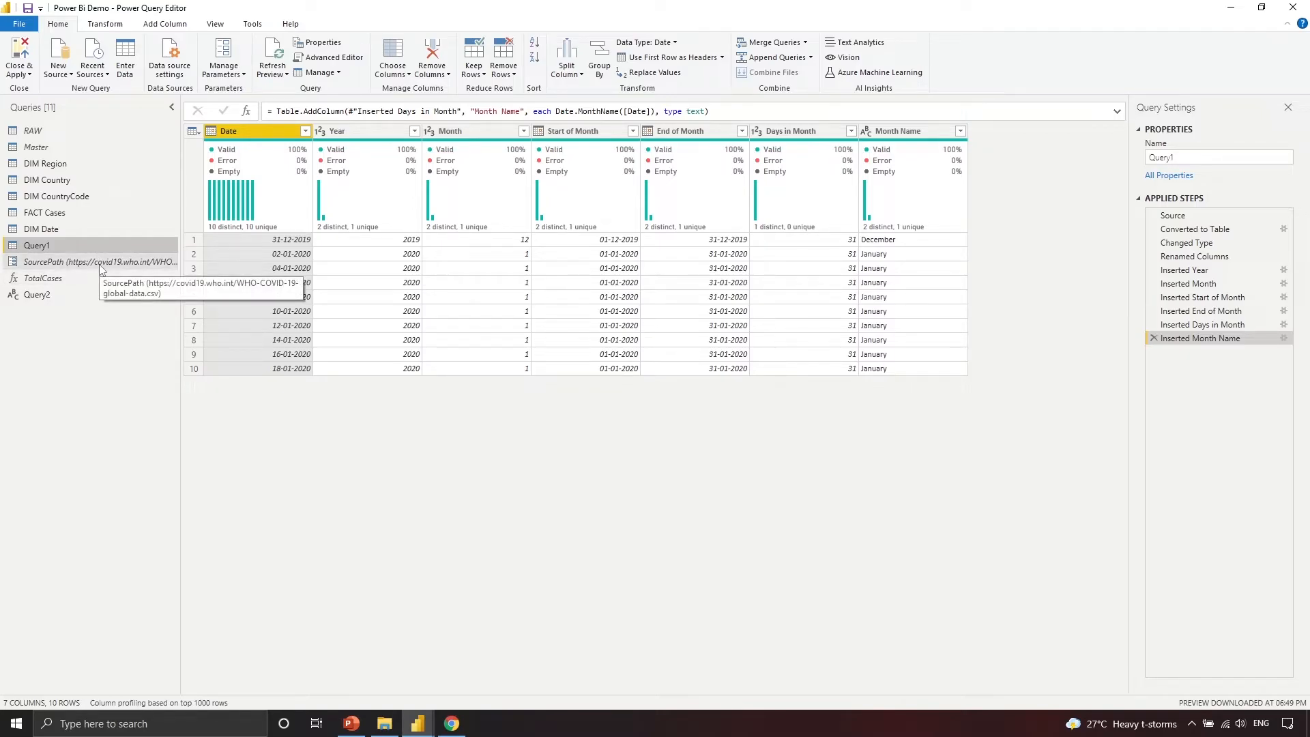
{"action": "left_click", "coordinate": [101, 266]}
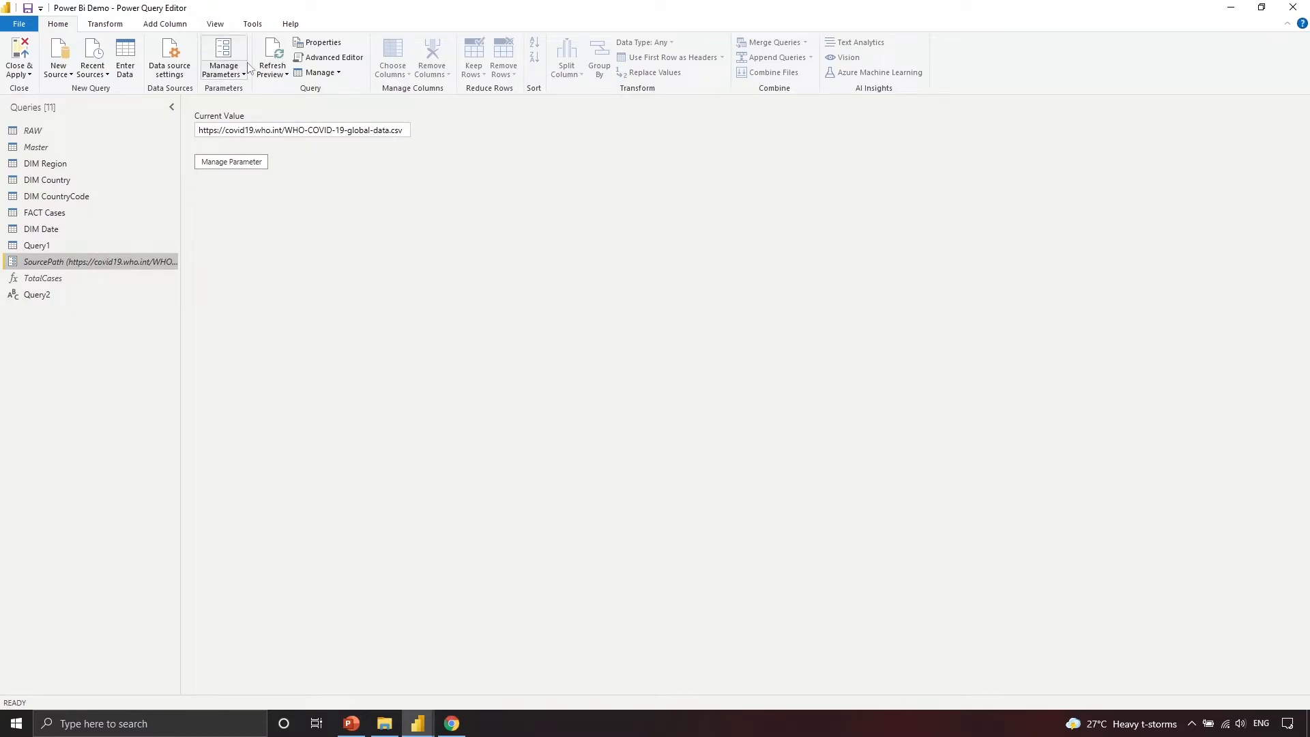
{"action": "left_click", "coordinate": [320, 73]}
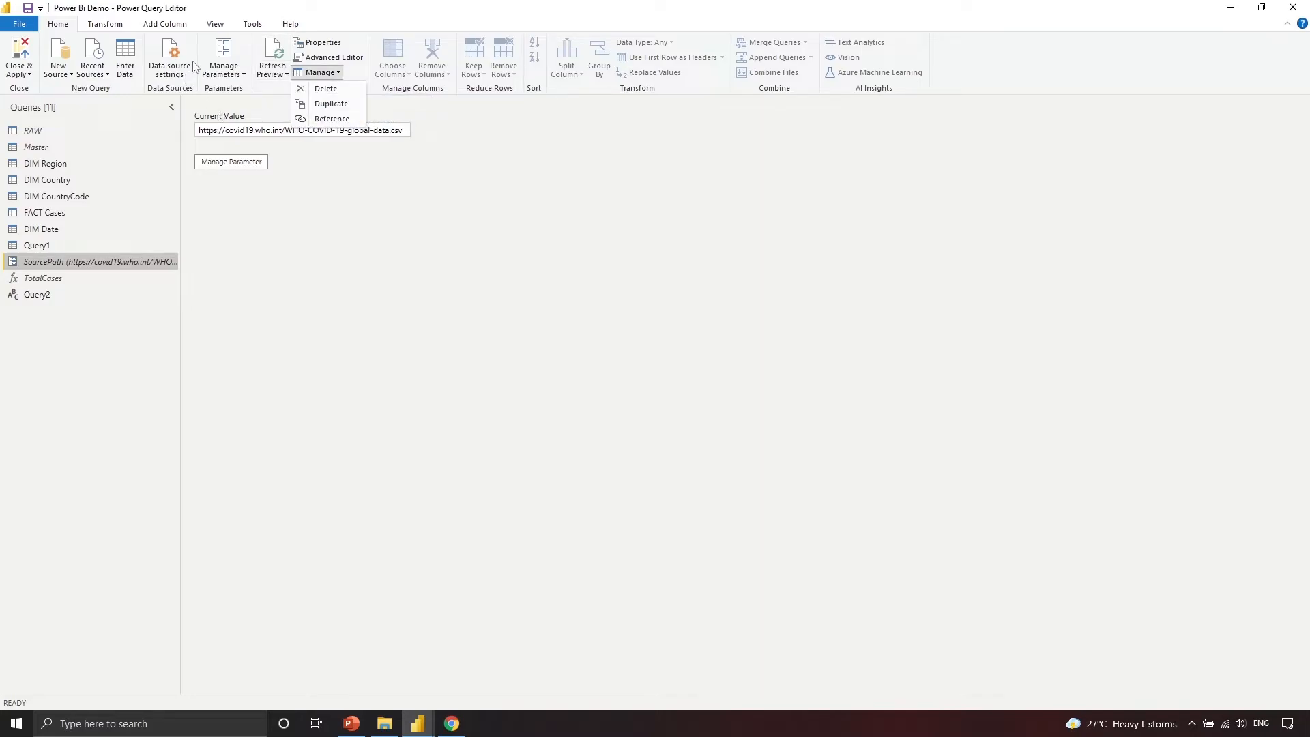
{"action": "left_click", "coordinate": [290, 149]}
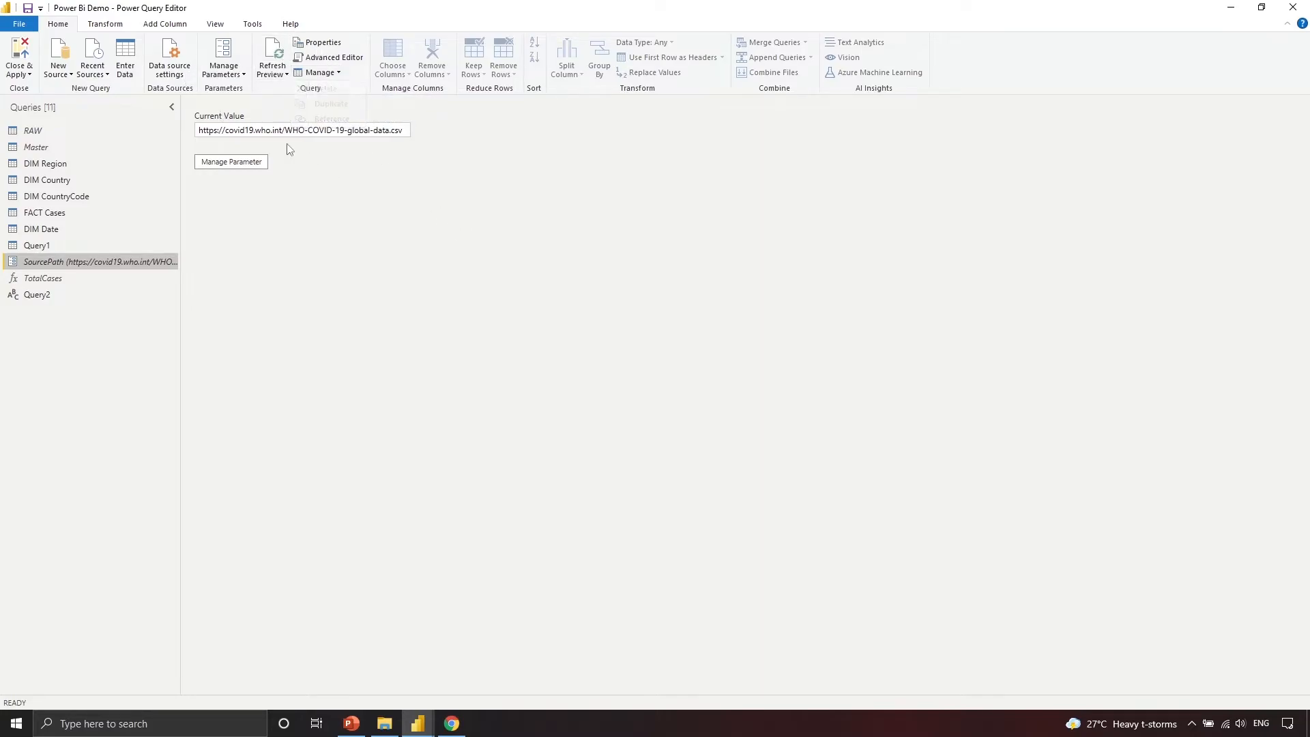
{"action": "left_click", "coordinate": [233, 52]}
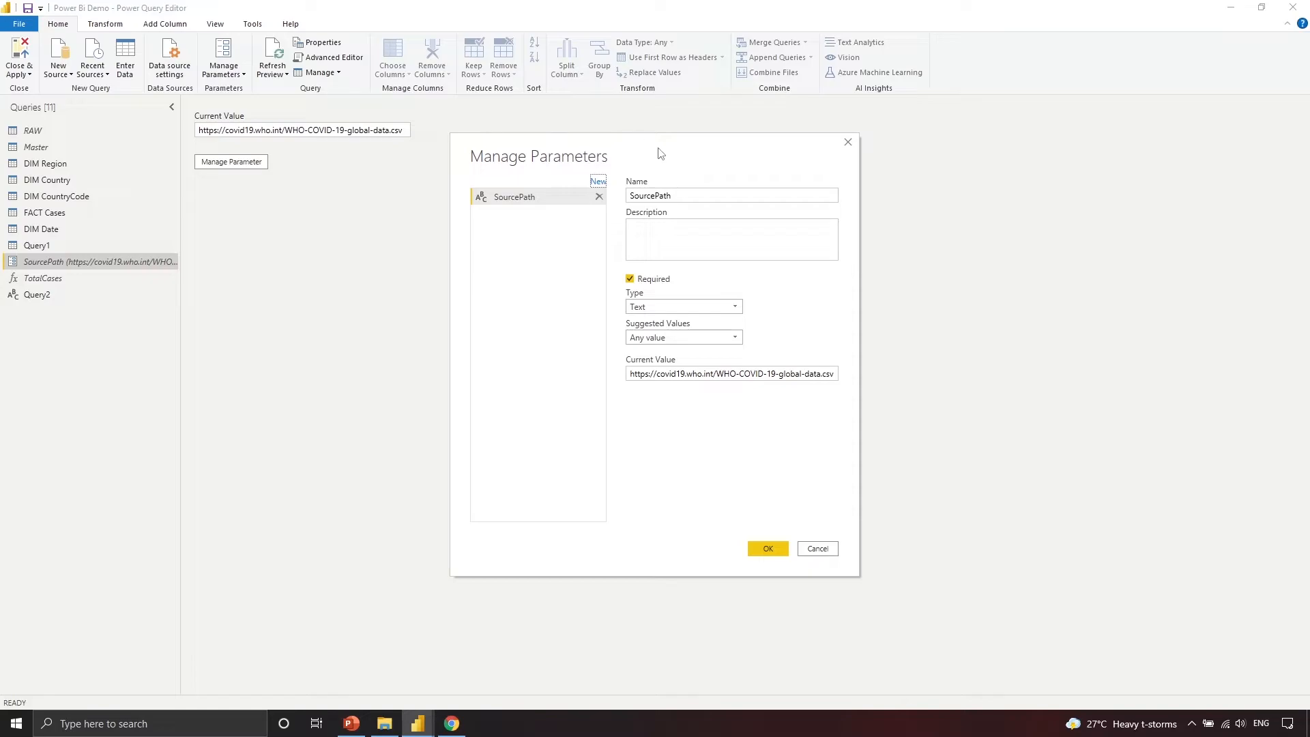
{"action": "left_click_drag", "start_coordinate": [697, 195], "coordinate": [628, 196]}
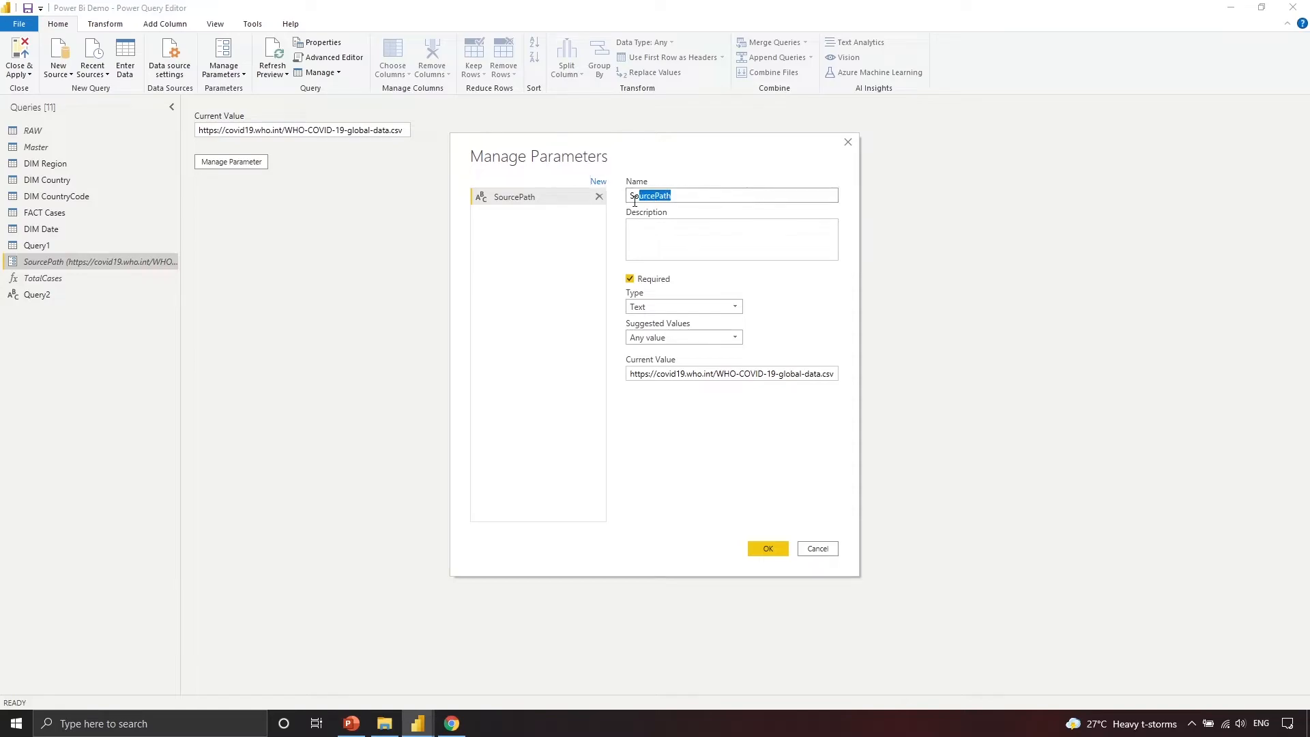
{"action": "left_click", "coordinate": [696, 236]}
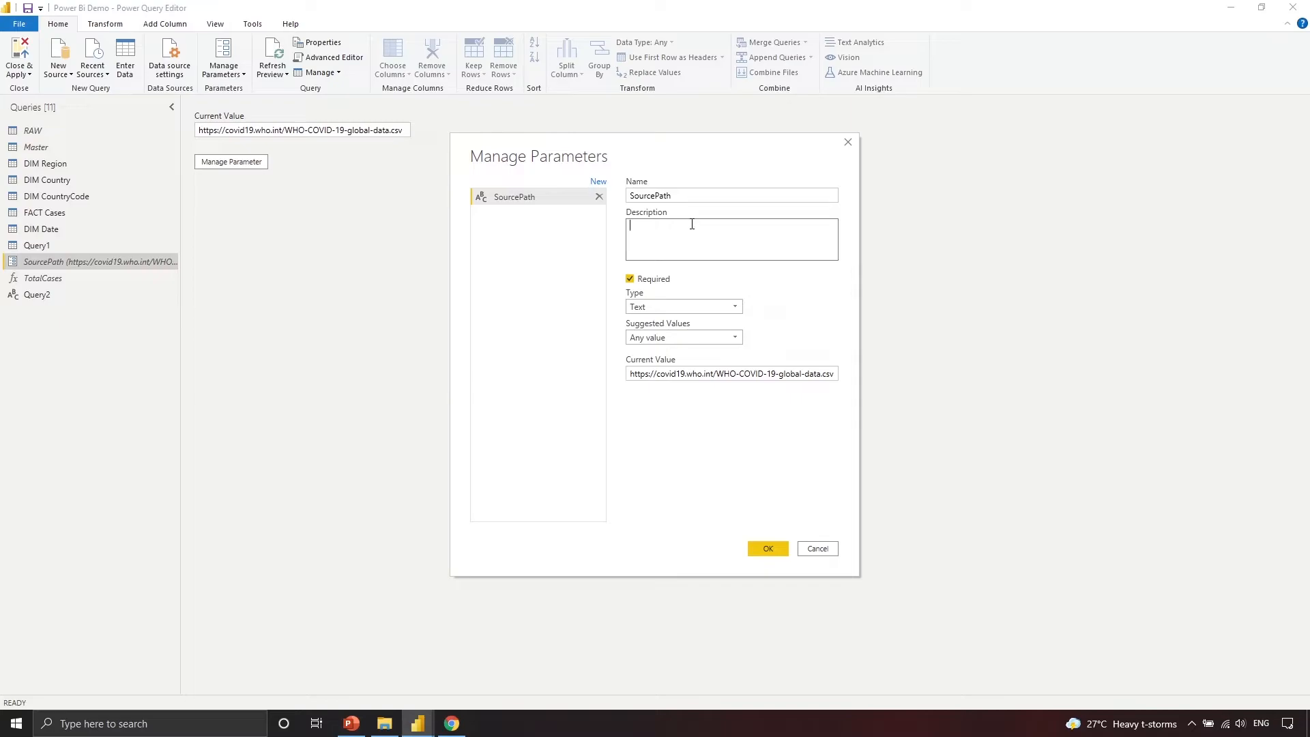
{"action": "type", "text": "rce of CS"}
{"action": "type", "text": "V file."}
{"action": "type", "text": "web"}
{"action": "left_click", "coordinate": [791, 372]}
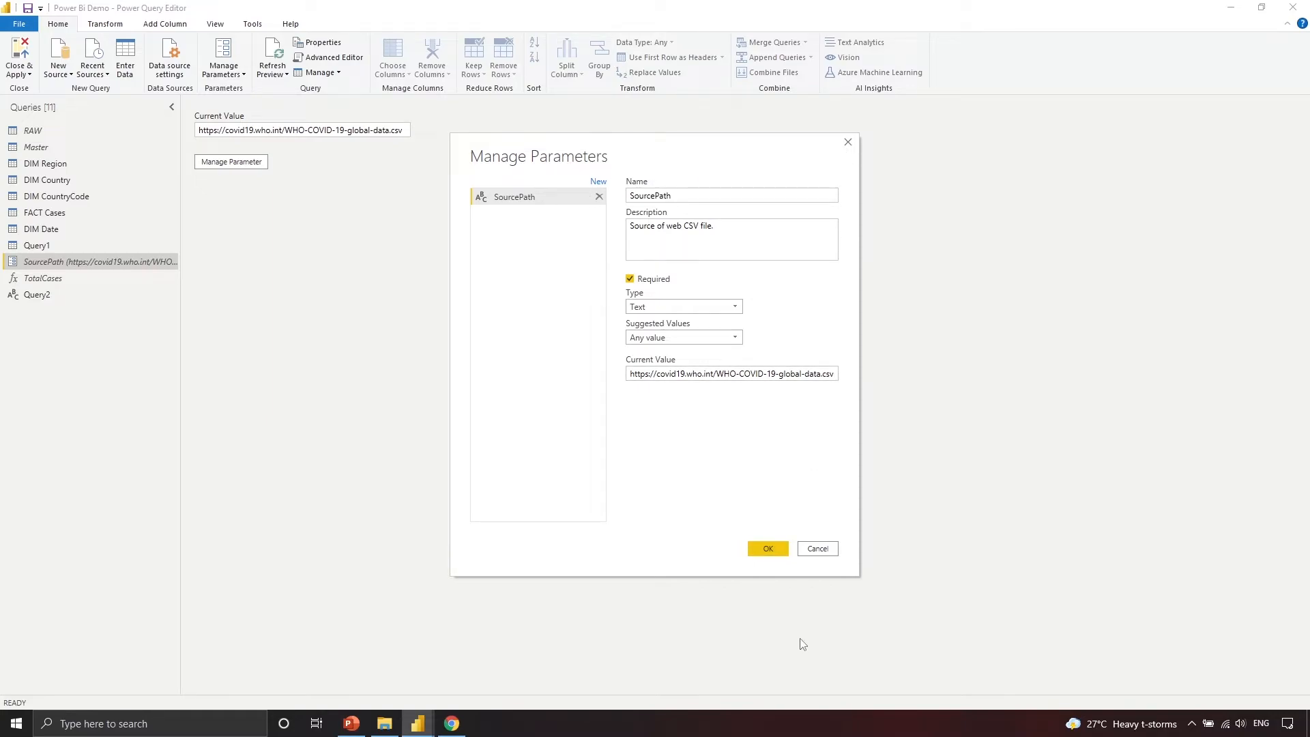
{"action": "left_click", "coordinate": [770, 550]}
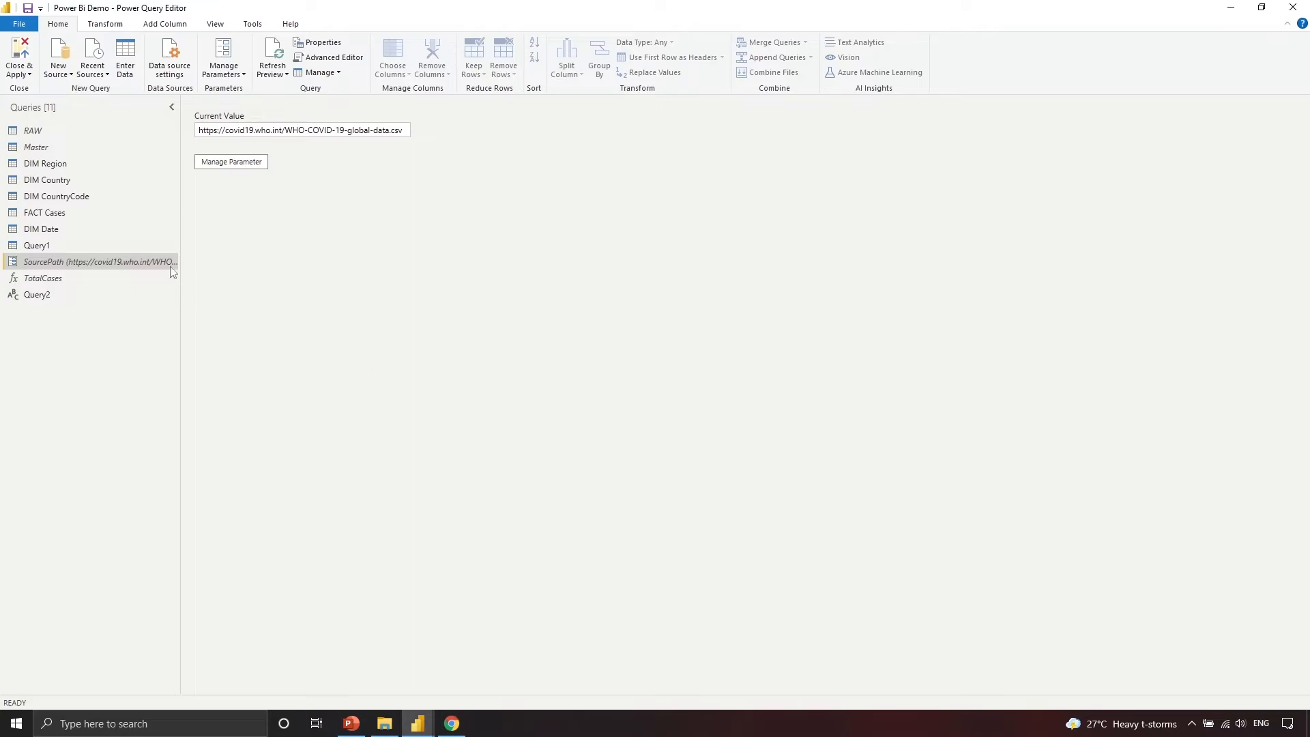
Examine the server and database arguments of Sql.Database in the M code of the DIM Date query.
{"action": "left_click", "coordinate": [75, 230]}
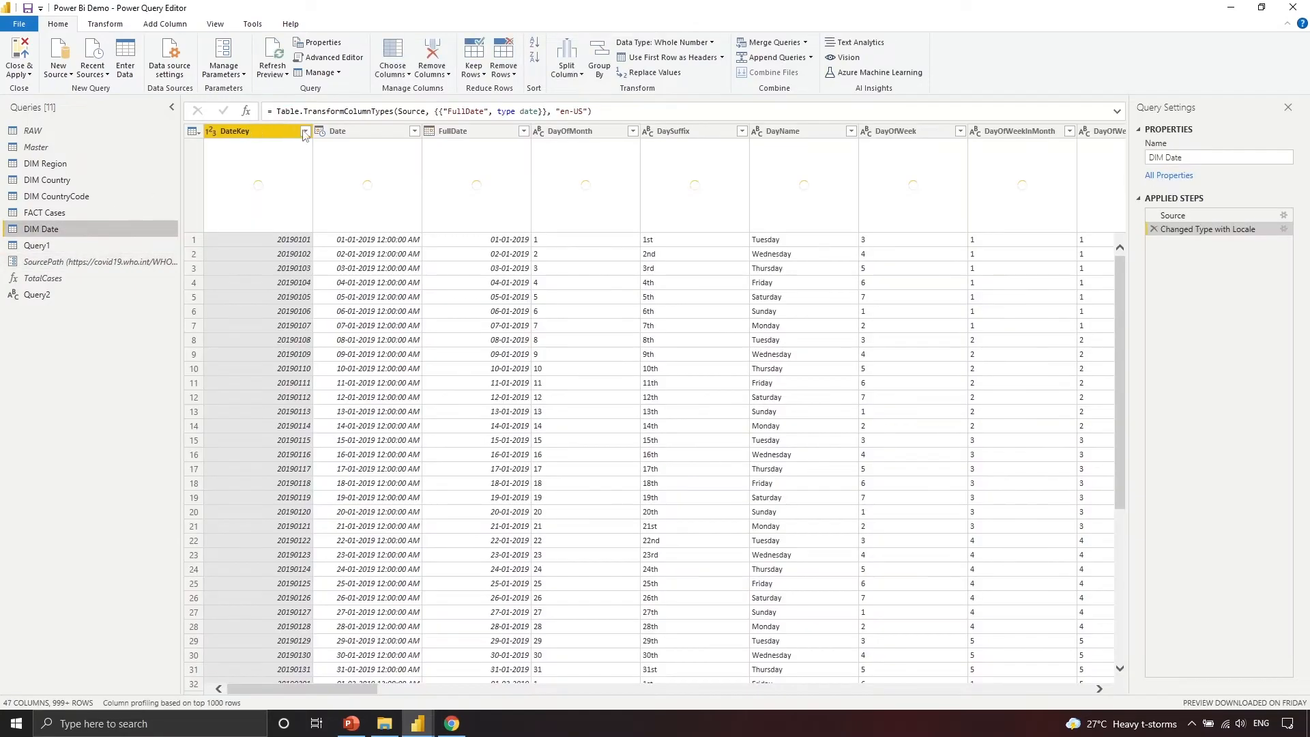
{"action": "left_click", "coordinate": [325, 57]}
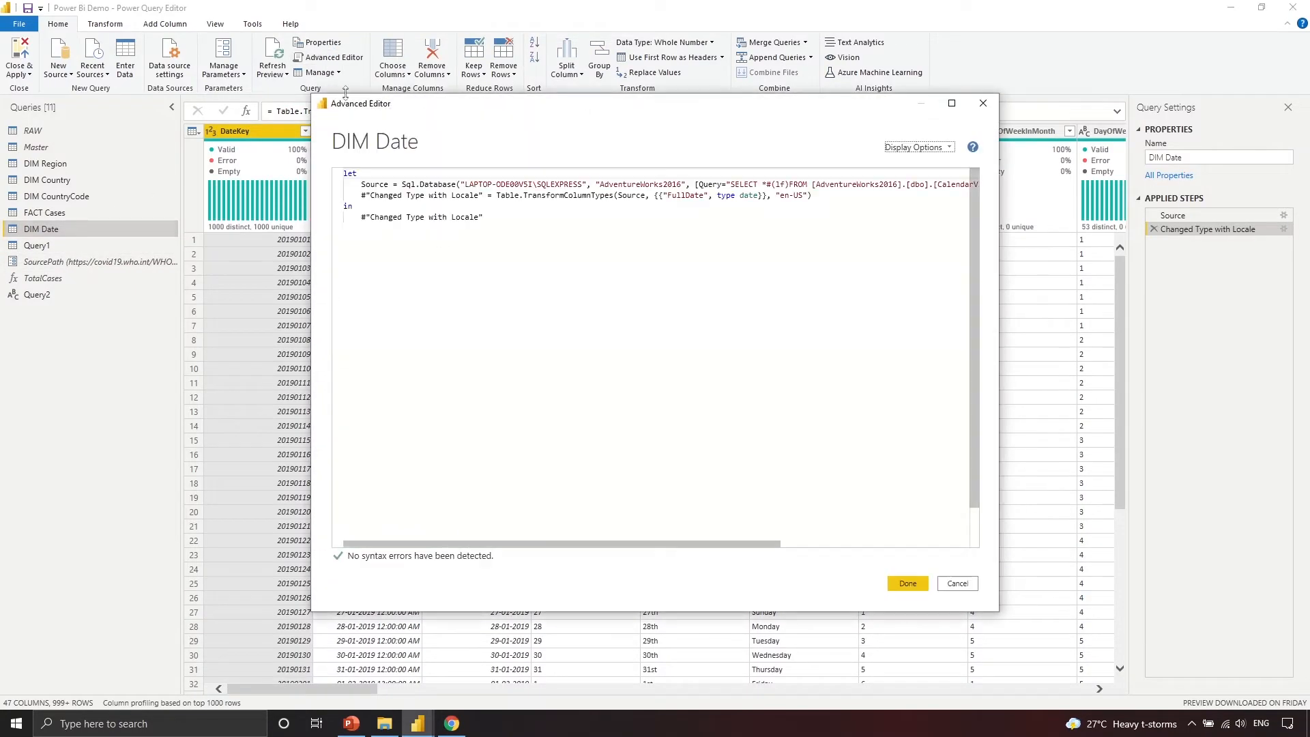
{"action": "left_click_drag", "start_coordinate": [406, 186], "coordinate": [691, 186]}
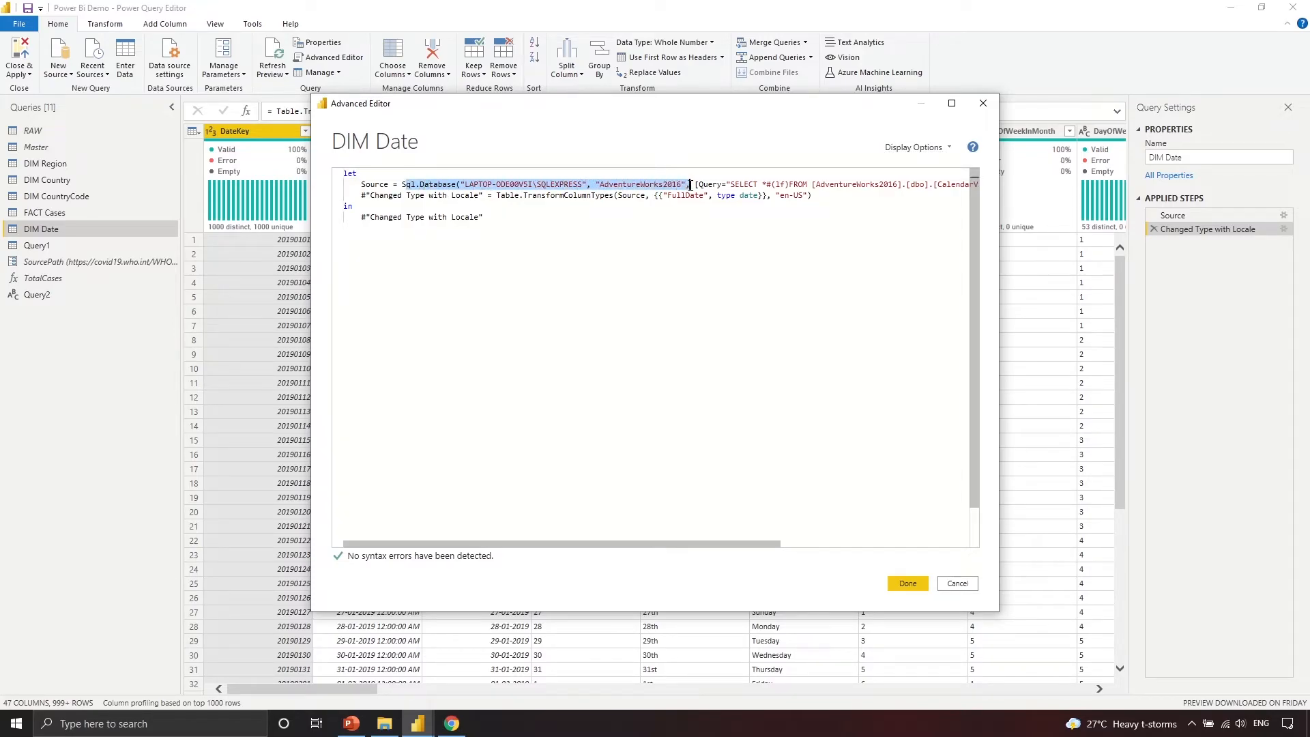
{"action": "left_click", "coordinate": [462, 184]}
{"action": "left_click_drag", "start_coordinate": [591, 183], "coordinate": [679, 183]}
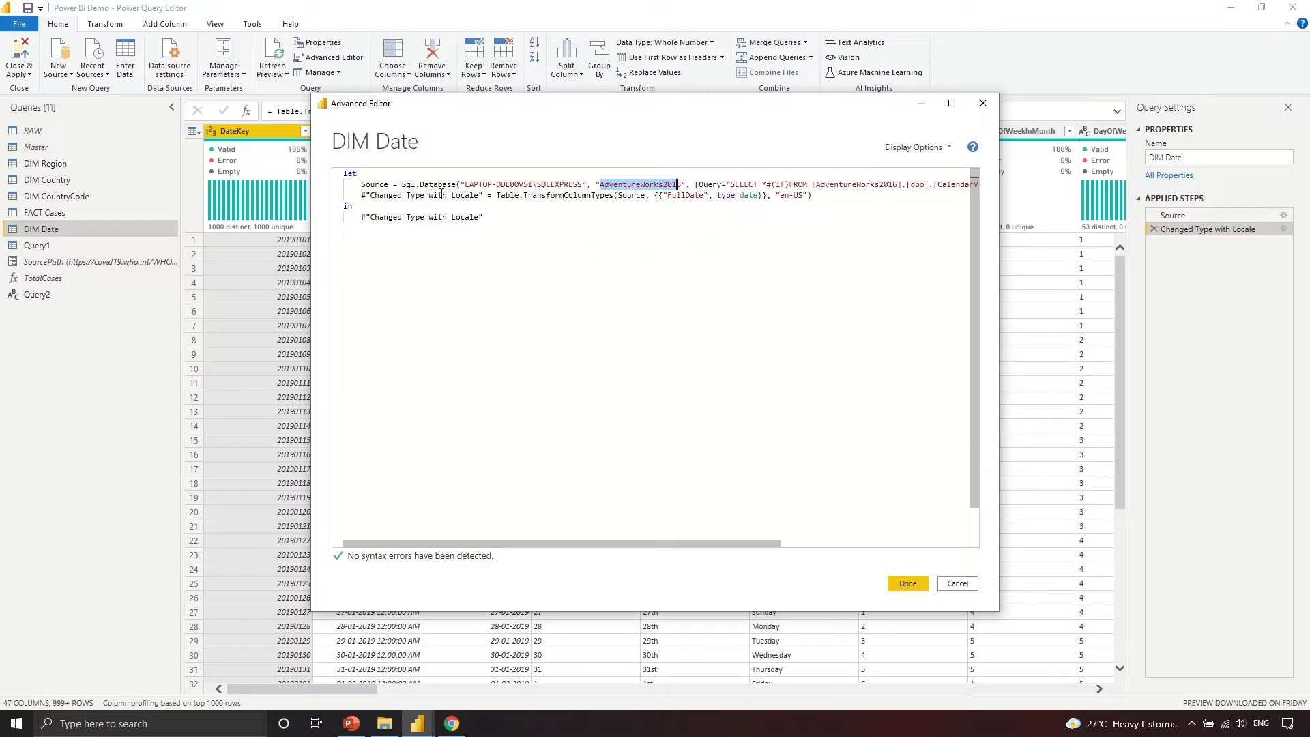
{"action": "mouse_move", "coordinate": [460, 184]}
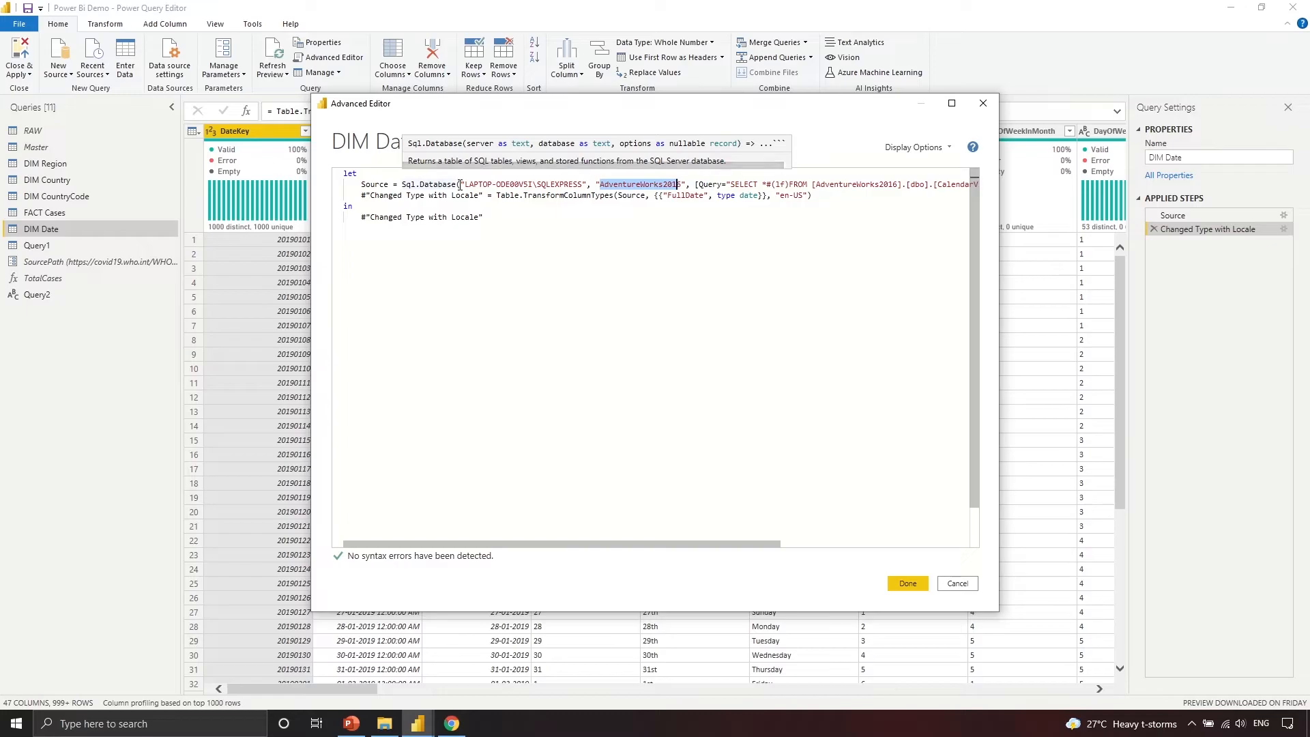
{"action": "left_click_drag", "start_coordinate": [459, 184], "coordinate": [687, 184]}
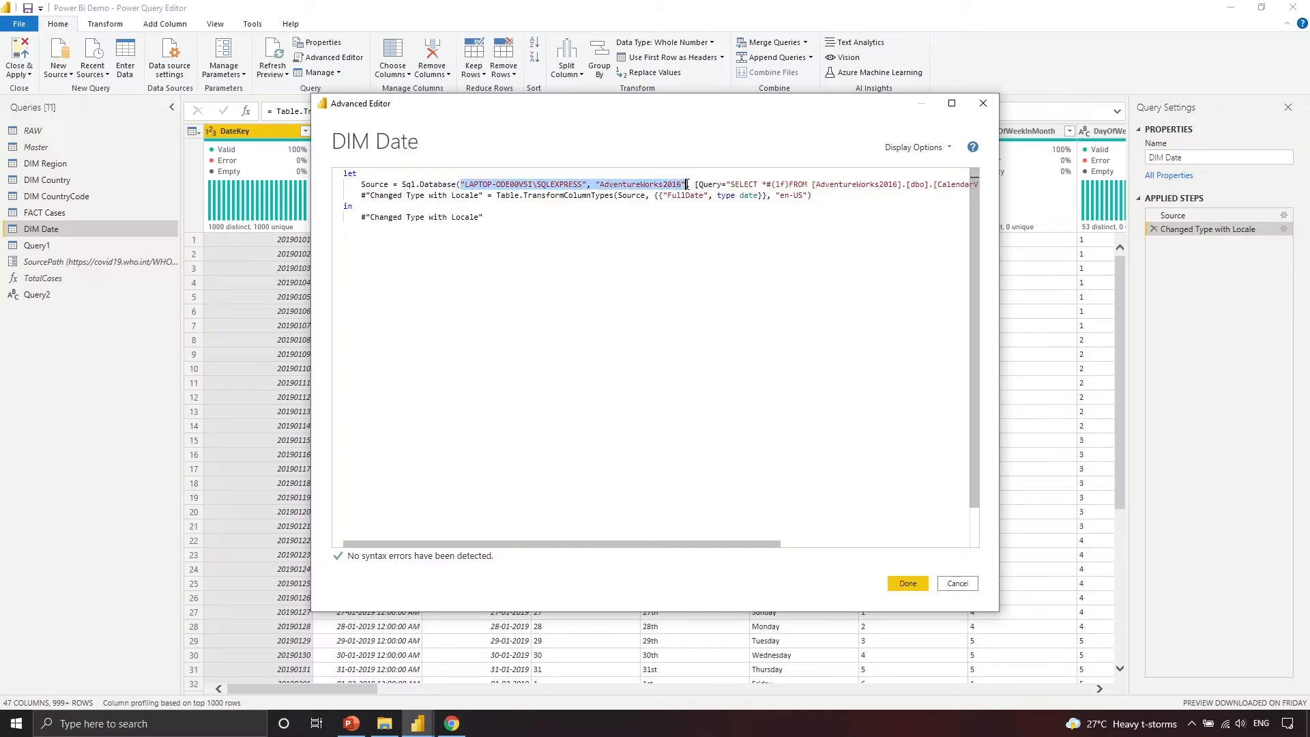
{"action": "left_click", "coordinate": [981, 109]}
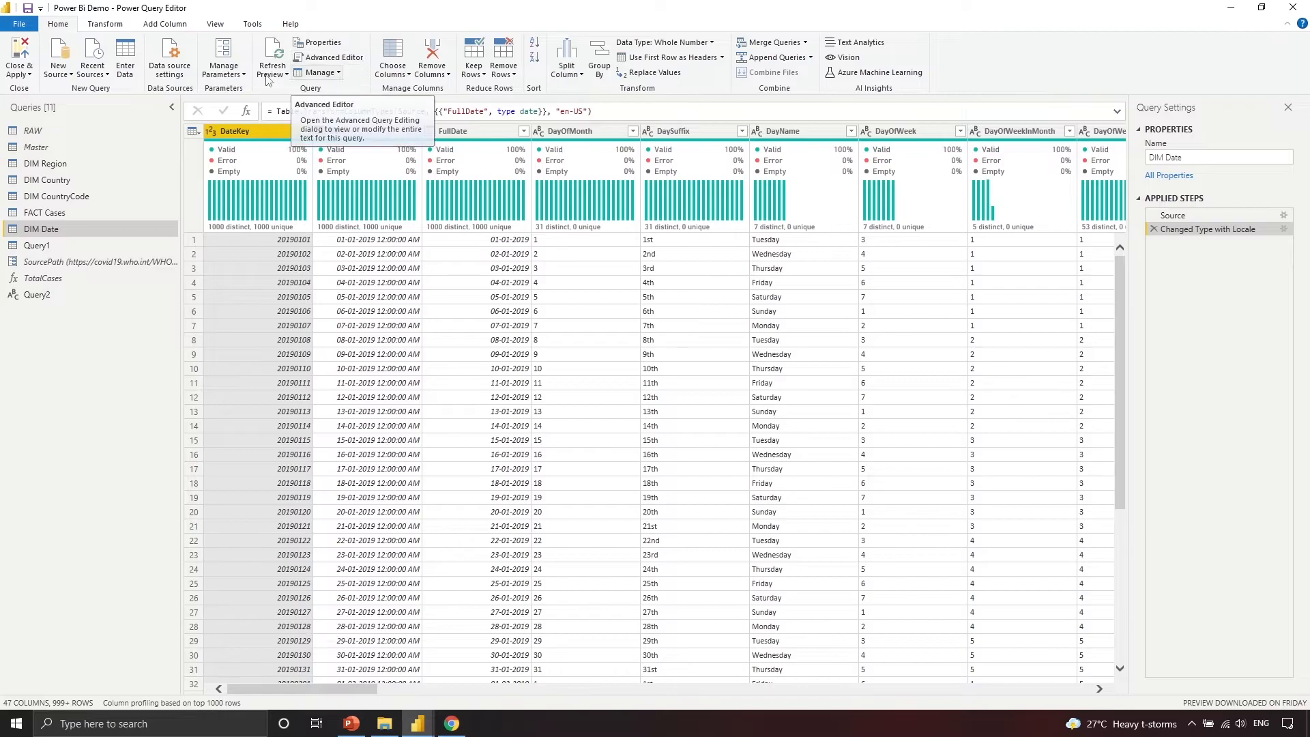
Check the server name in the source settings of the AdventureWorks2016 SQL Server database.
{"action": "left_click", "coordinate": [167, 71]}
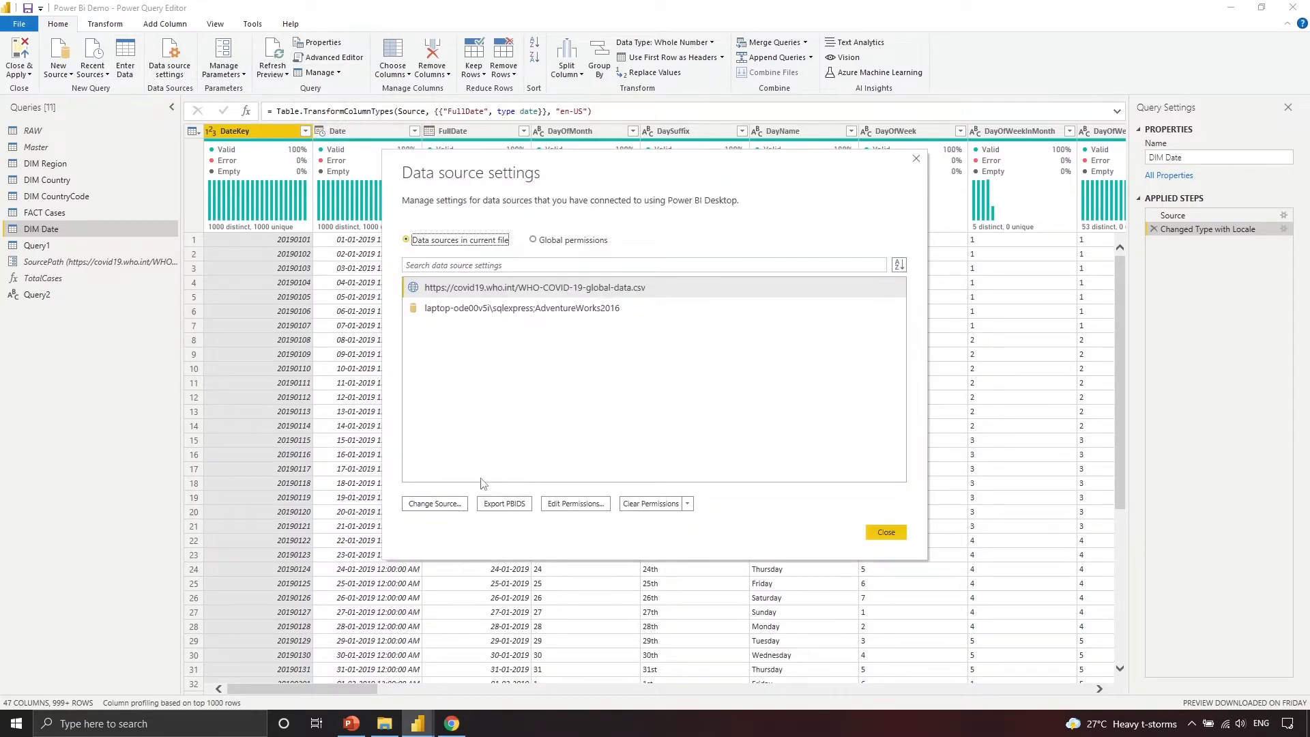
{"action": "left_click", "coordinate": [478, 308]}
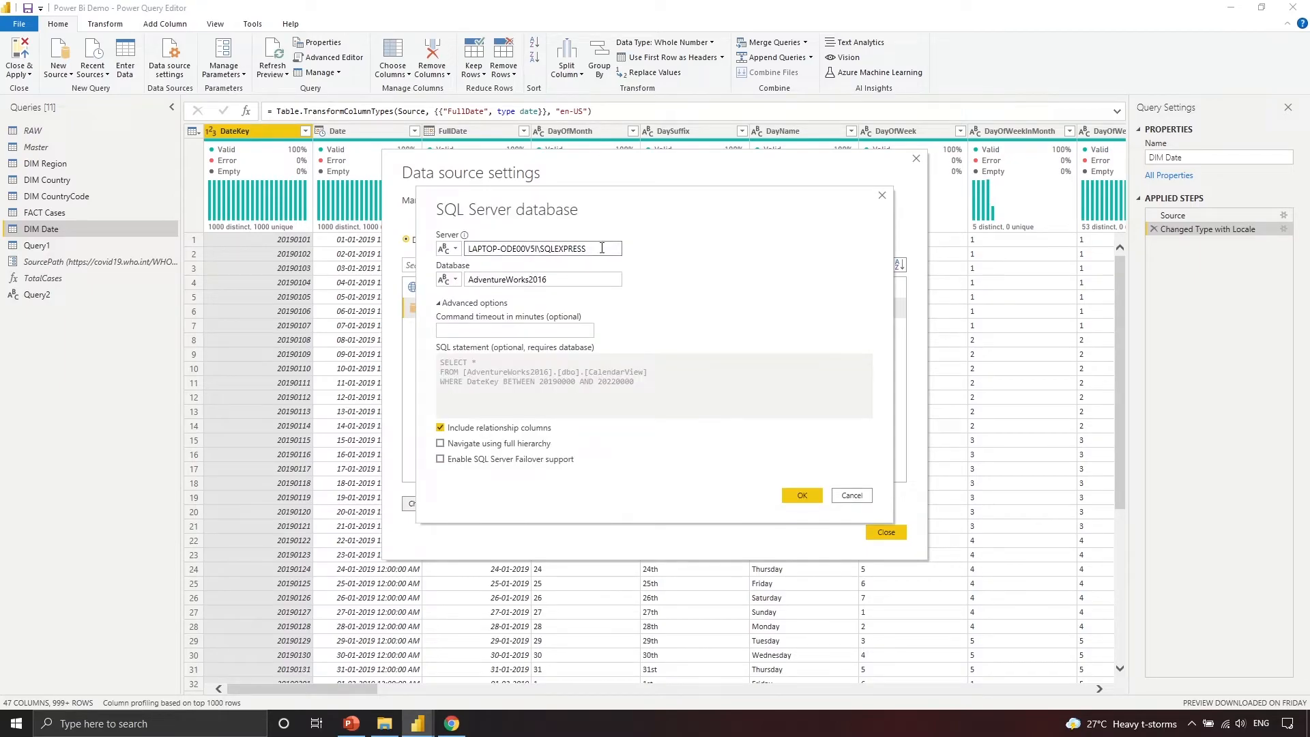
{"action": "left_click_drag", "start_coordinate": [602, 249], "coordinate": [335, 235]}
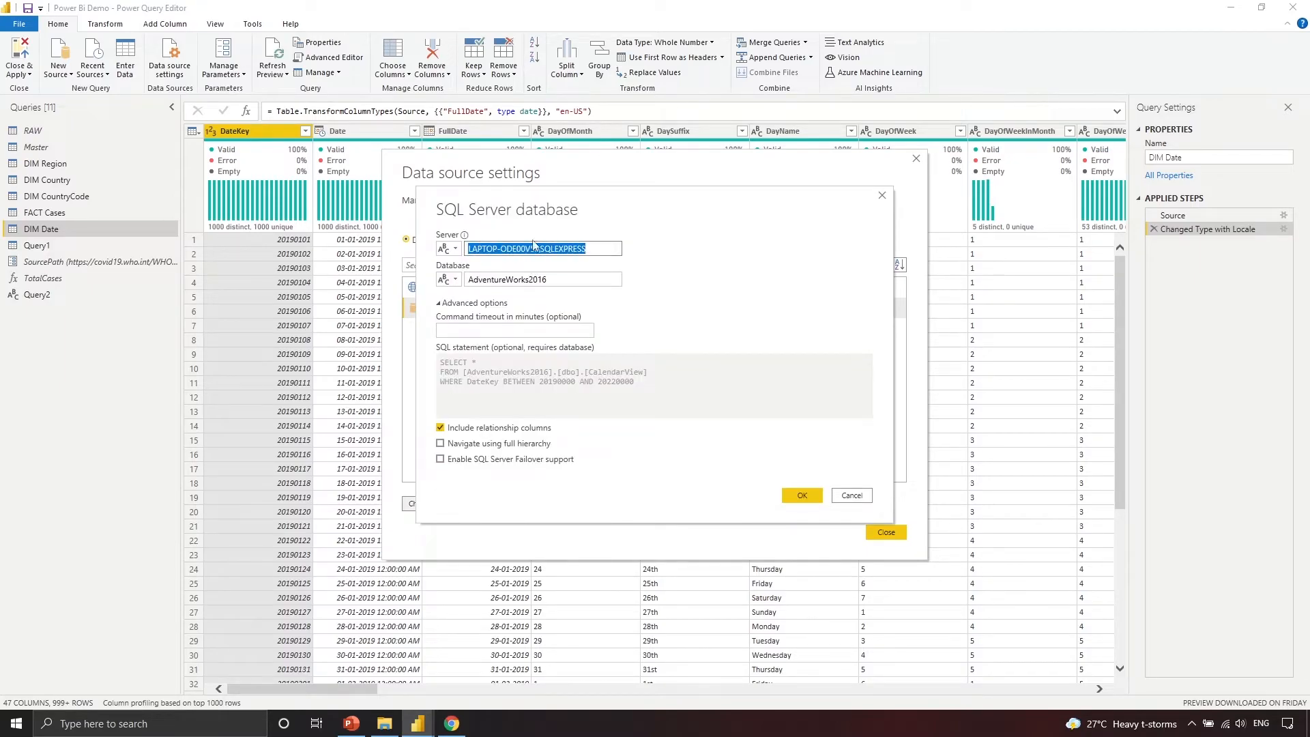
{"action": "left_click", "coordinate": [882, 197]}
{"action": "left_click", "coordinate": [916, 159]}
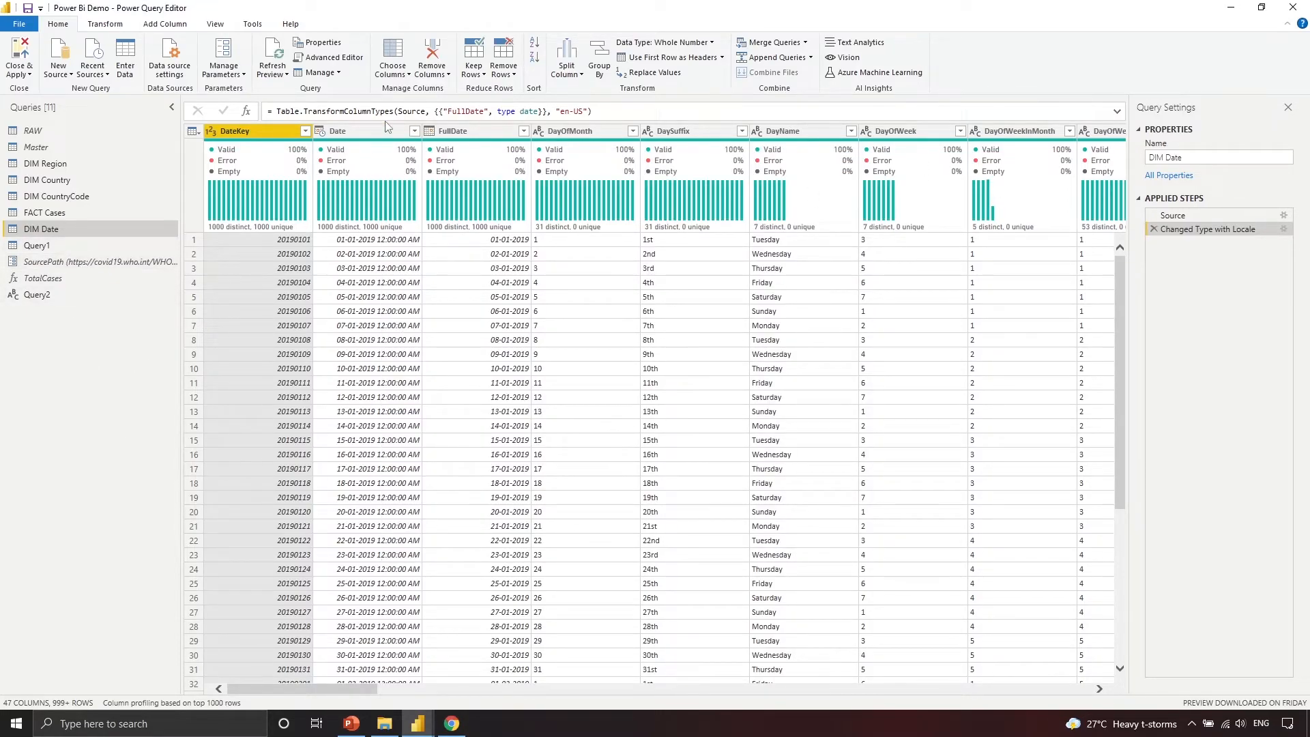
Define a new parameter named SQLInstance with the description "SQL Source instance name".
{"action": "left_click", "coordinate": [225, 71]}
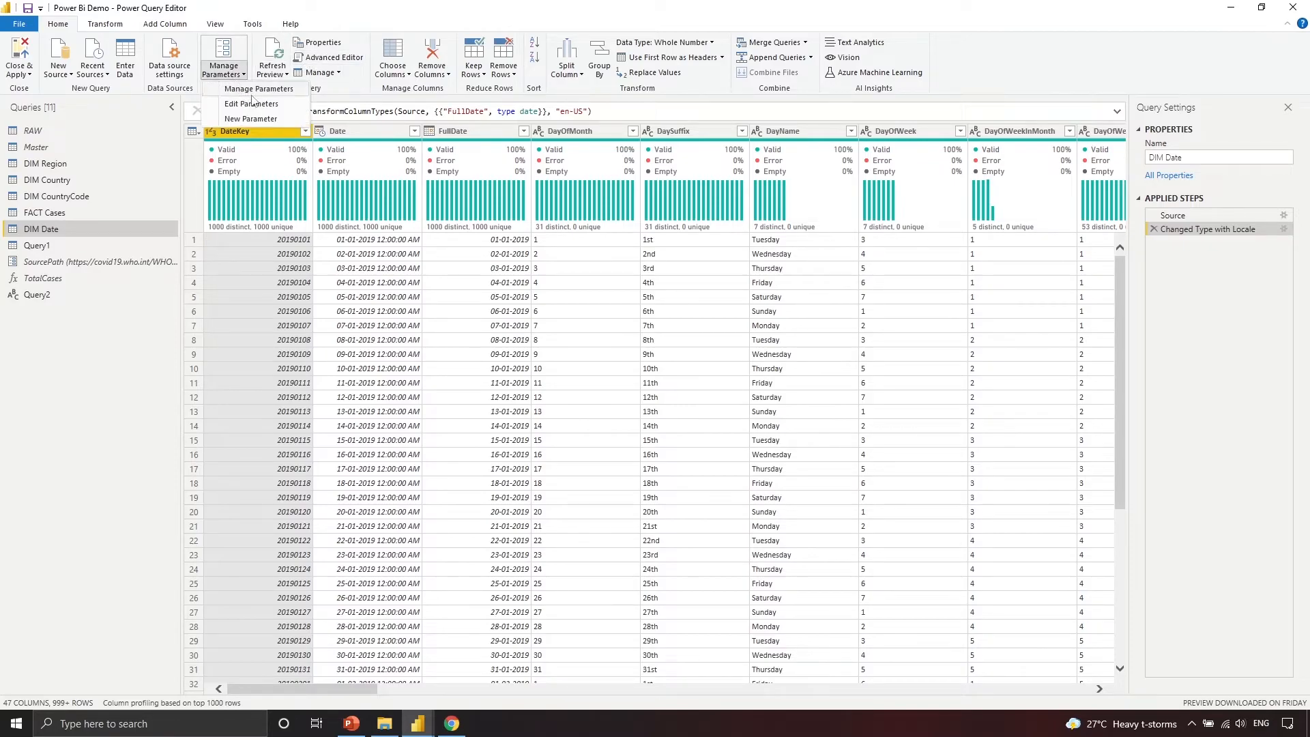
{"action": "left_click", "coordinate": [283, 119]}
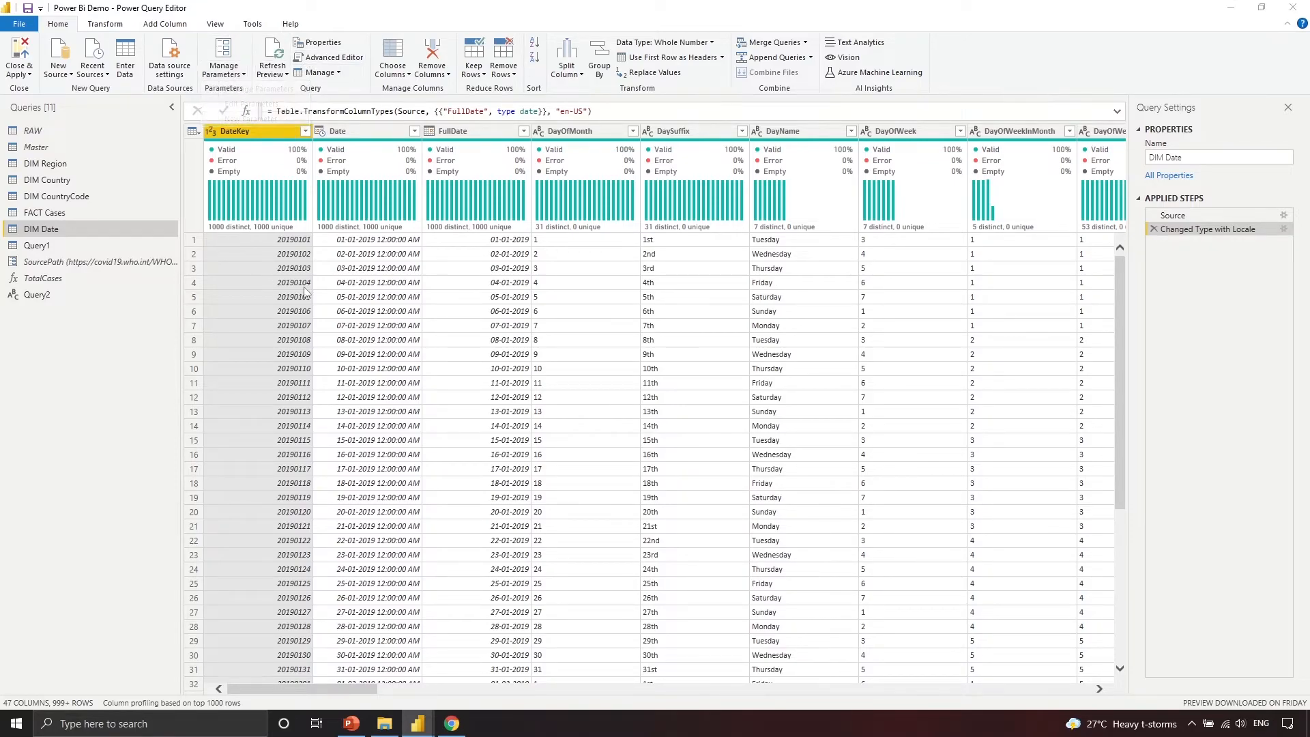
{"action": "double_click", "coordinate": [691, 197]}
{"action": "type", "text": "SQLIns"}
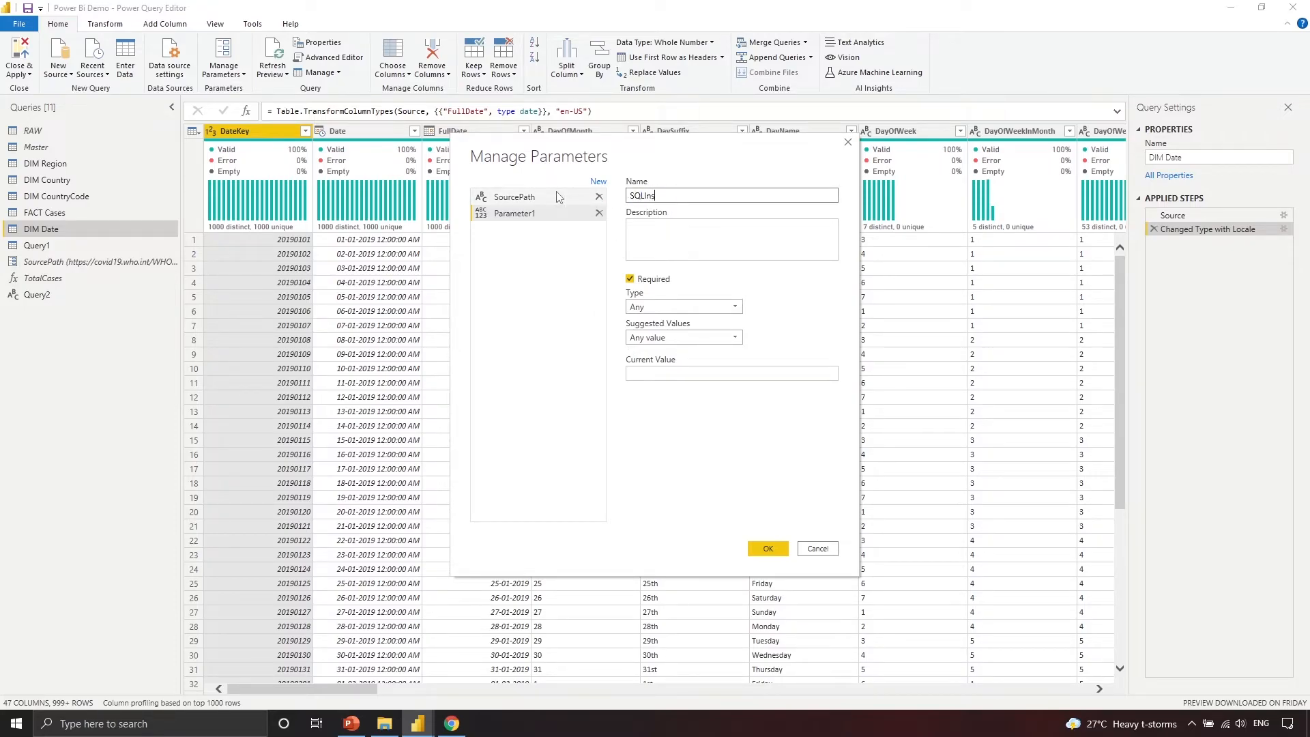
{"action": "type", "text": "tance"}
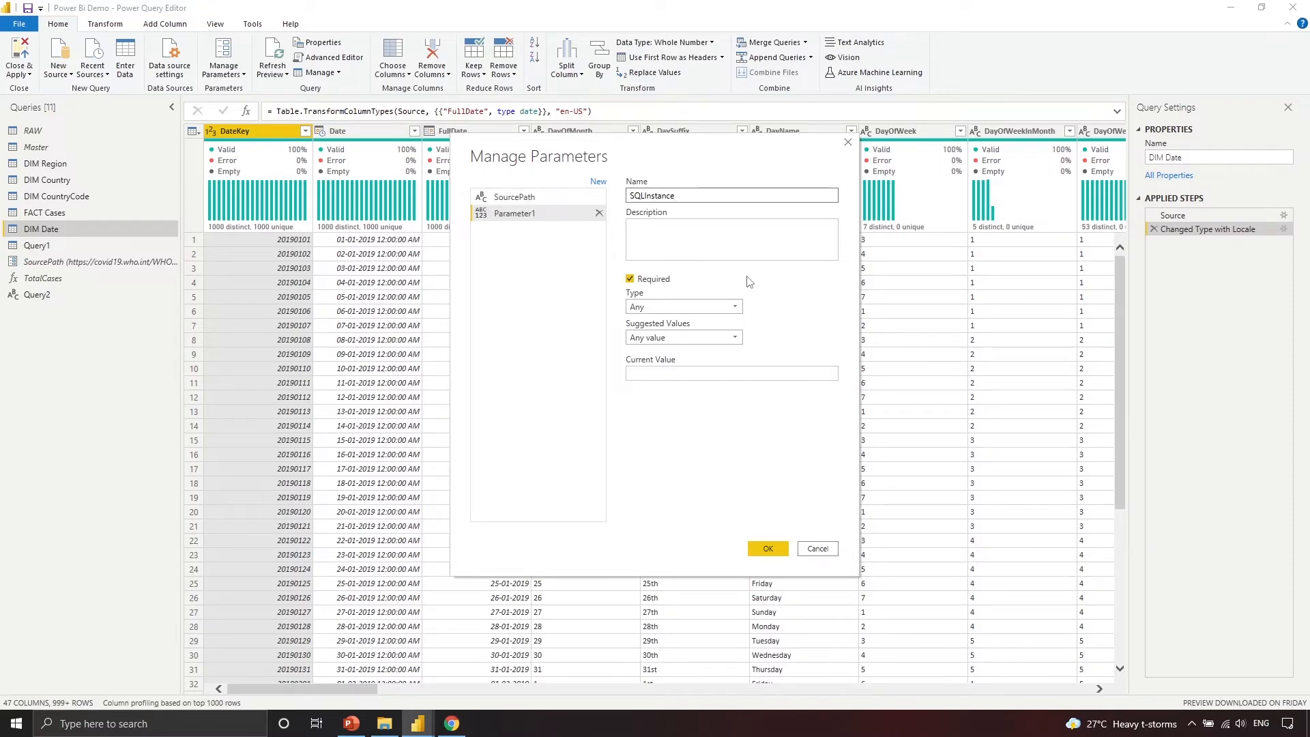
{"action": "left_click", "coordinate": [742, 244]}
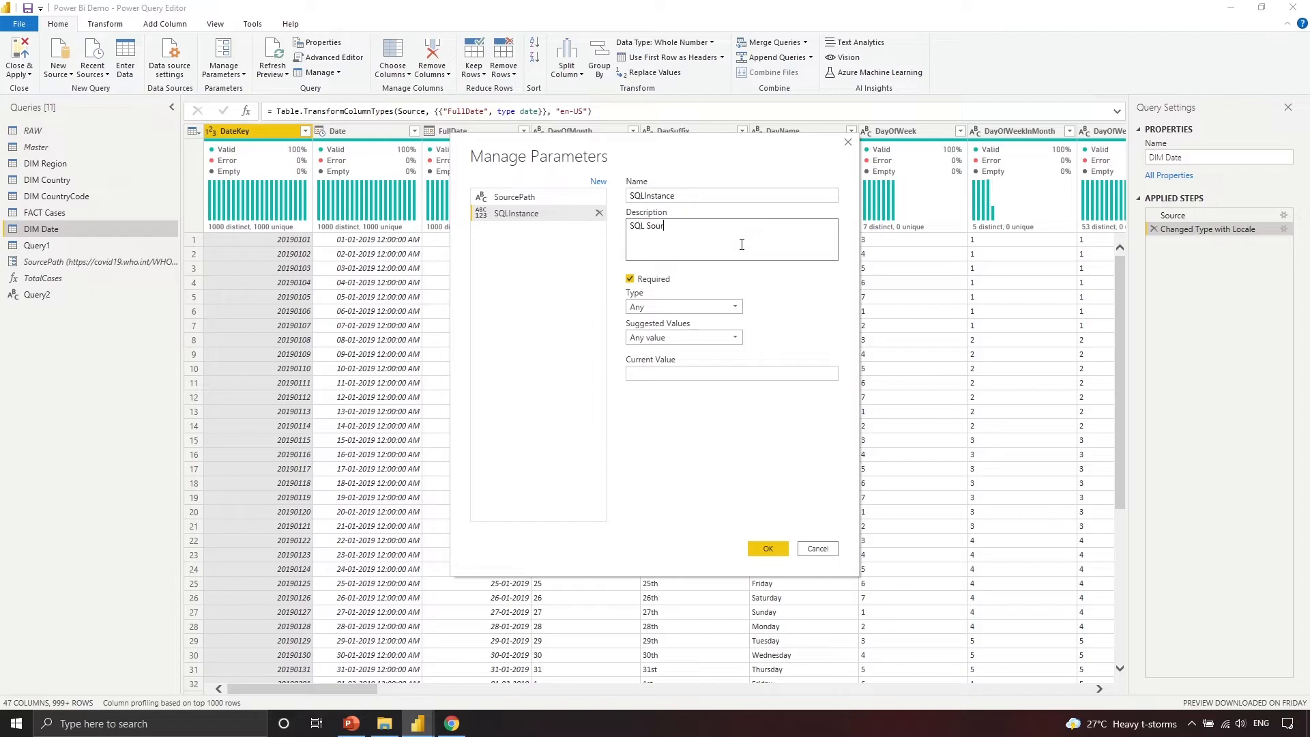
{"action": "type", "text": "SQL Source instance name"}
Set the type of the SQLInstance parameter to Text.
{"action": "left_click", "coordinate": [671, 371]}
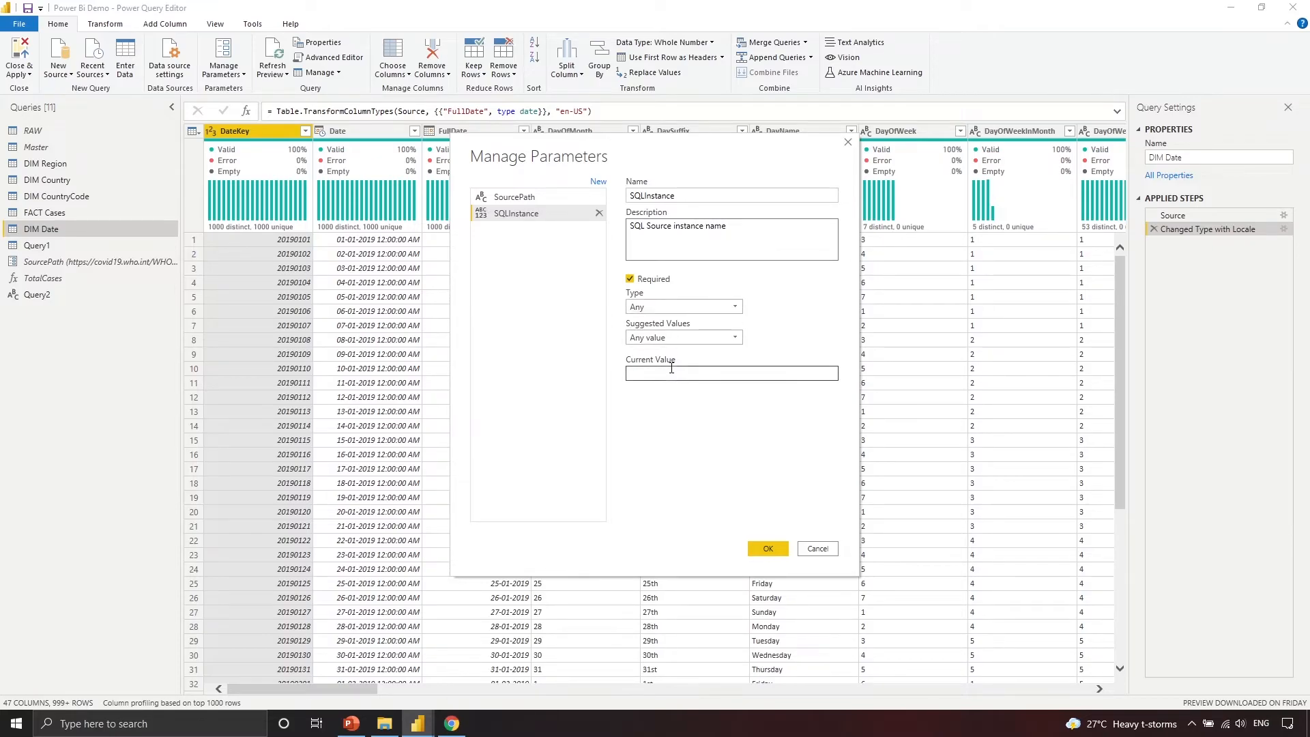
{"action": "left_click", "coordinate": [682, 307]}
{"action": "left_click", "coordinate": [682, 417]}
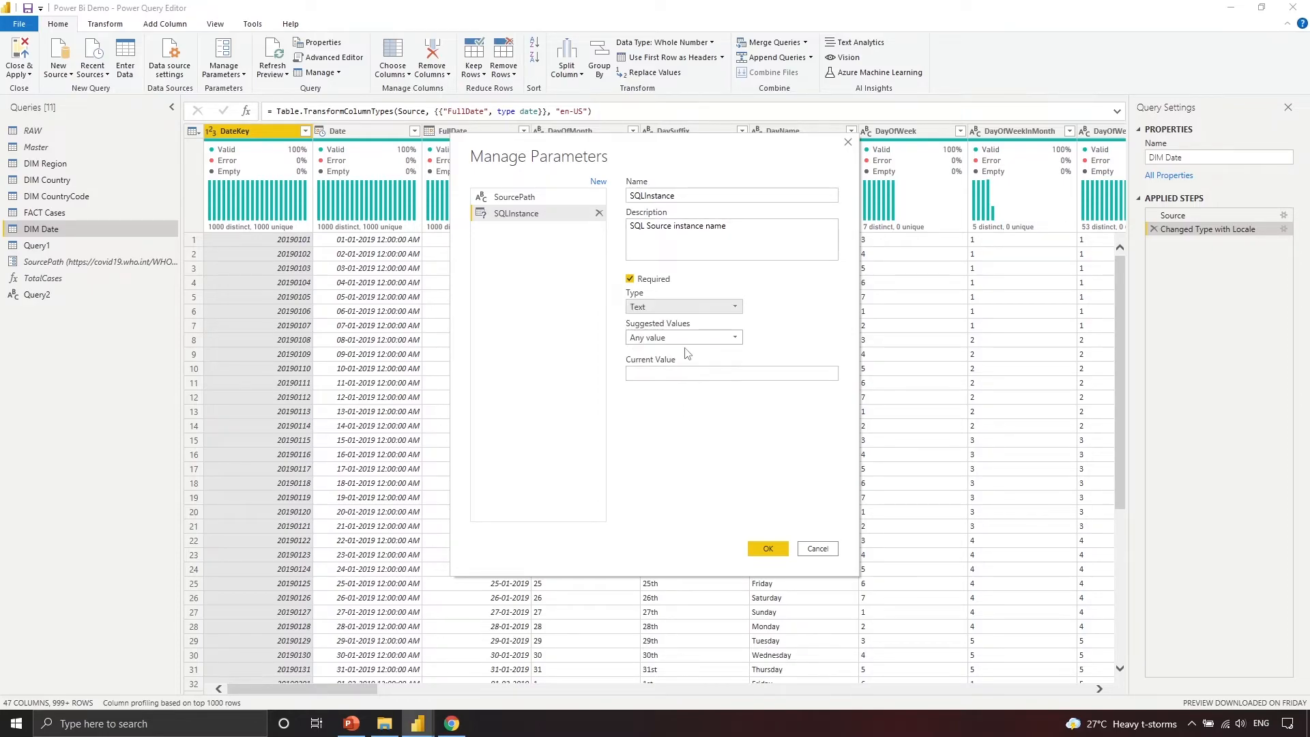
Set the SQLInstance parameter to accept any value, enter "sample" as its current value, and save the parameter.
{"action": "left_click", "coordinate": [684, 374]}
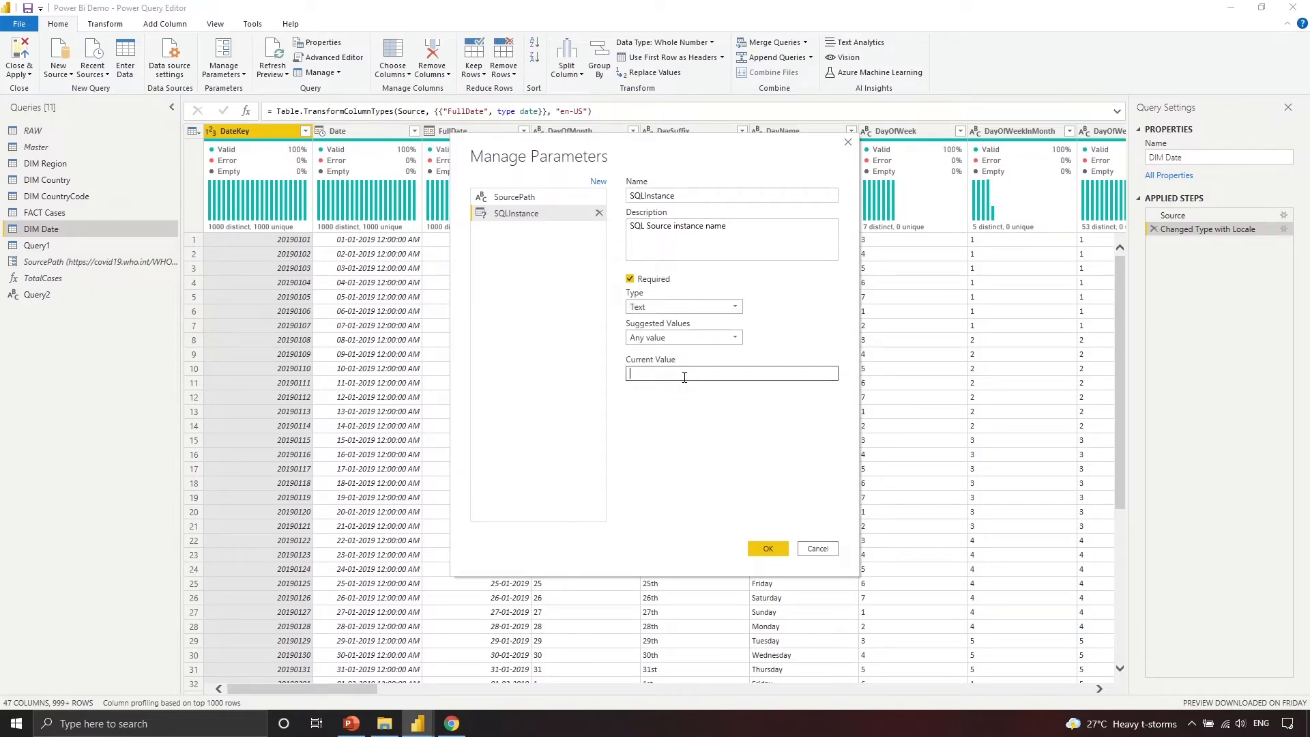
{"action": "left_click", "coordinate": [681, 337]}
{"action": "left_click", "coordinate": [711, 341]}
{"action": "left_click", "coordinate": [741, 374]}
{"action": "type", "text": "sam"}
{"action": "left_click", "coordinate": [769, 549]}
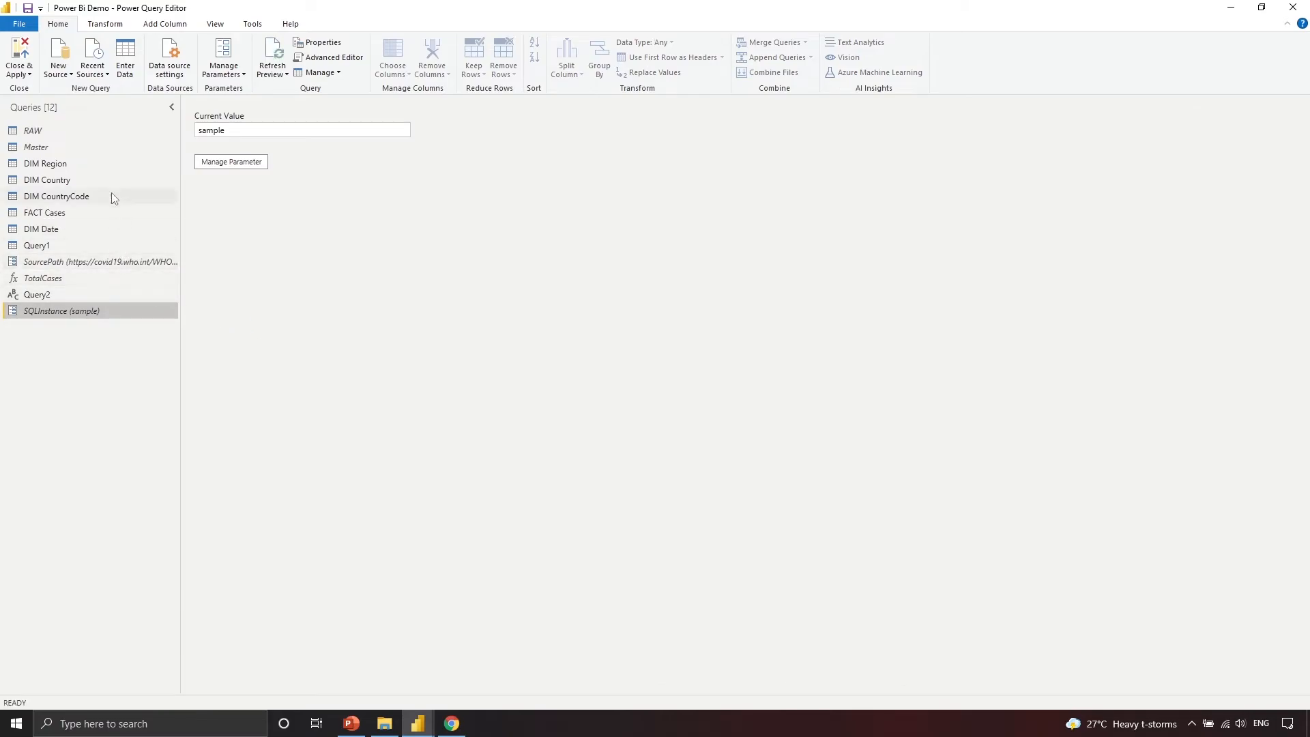
Copy the server and database arguments of Sql.Database from the DIM Date query's M code without changing the code.
{"action": "left_click", "coordinate": [113, 229]}
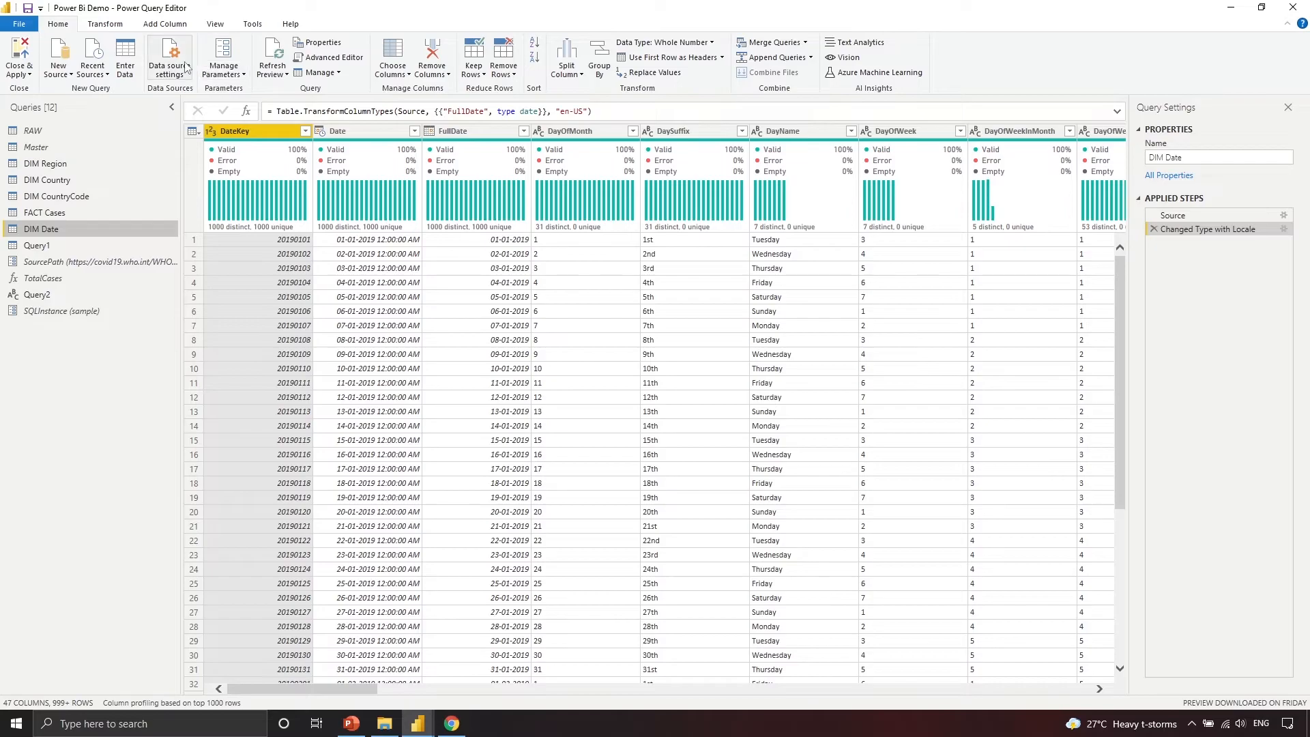
{"action": "left_click", "coordinate": [334, 59]}
{"action": "left_click_drag", "start_coordinate": [461, 184], "coordinate": [687, 185]}
{"action": "key", "text": "ctrl+c"}
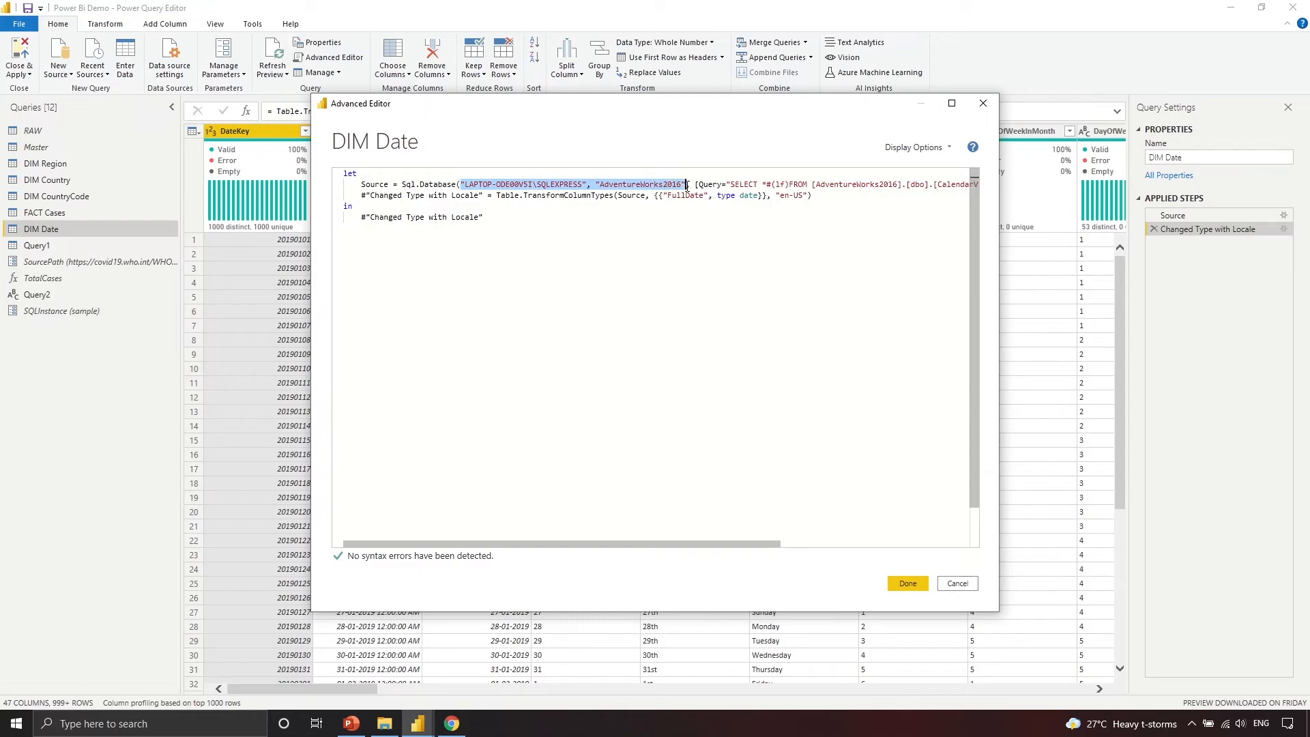
{"action": "left_click", "coordinate": [956, 584]}
Set the current value of the SQLInstance parameter to LAPTOP-ODE00V5I\SQLEXPRESS, without the quotes or the database name.
{"action": "left_click", "coordinate": [96, 312]}
{"action": "left_click", "coordinate": [254, 164]}
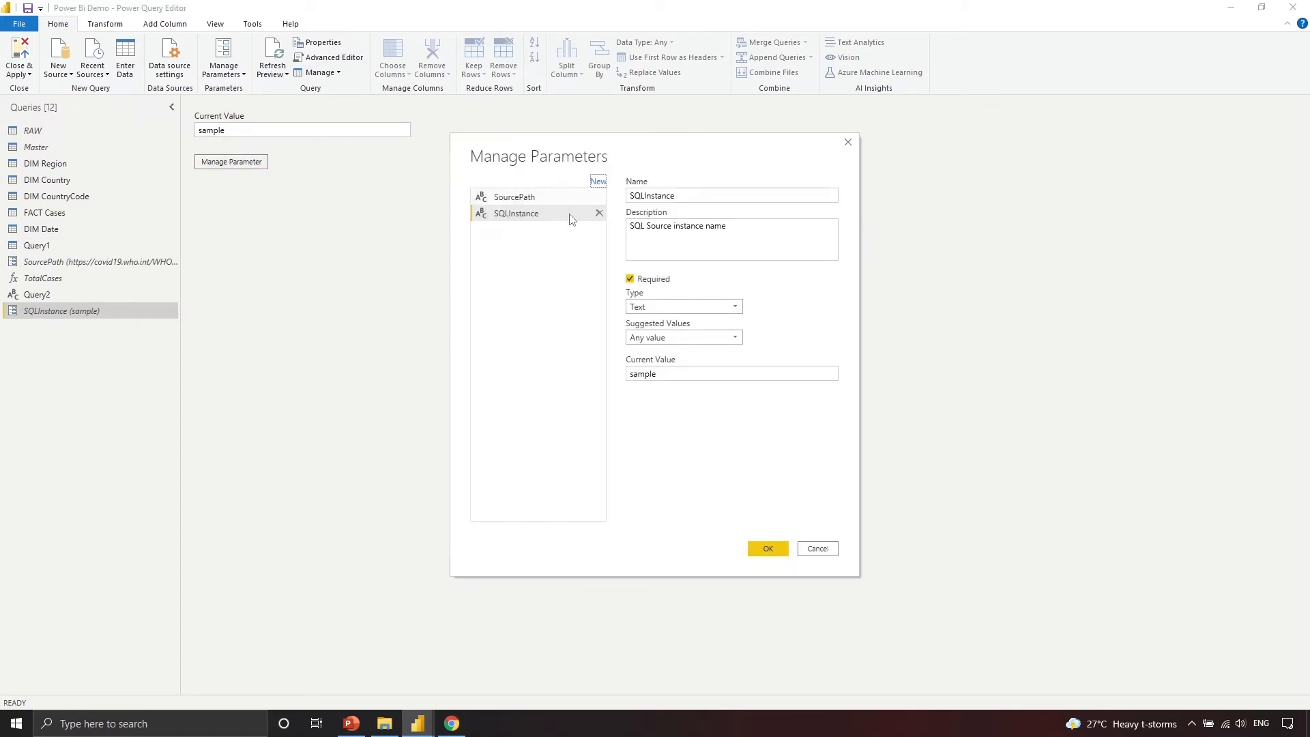
{"action": "left_click", "coordinate": [698, 373]}
{"action": "double_click", "coordinate": [698, 373]}
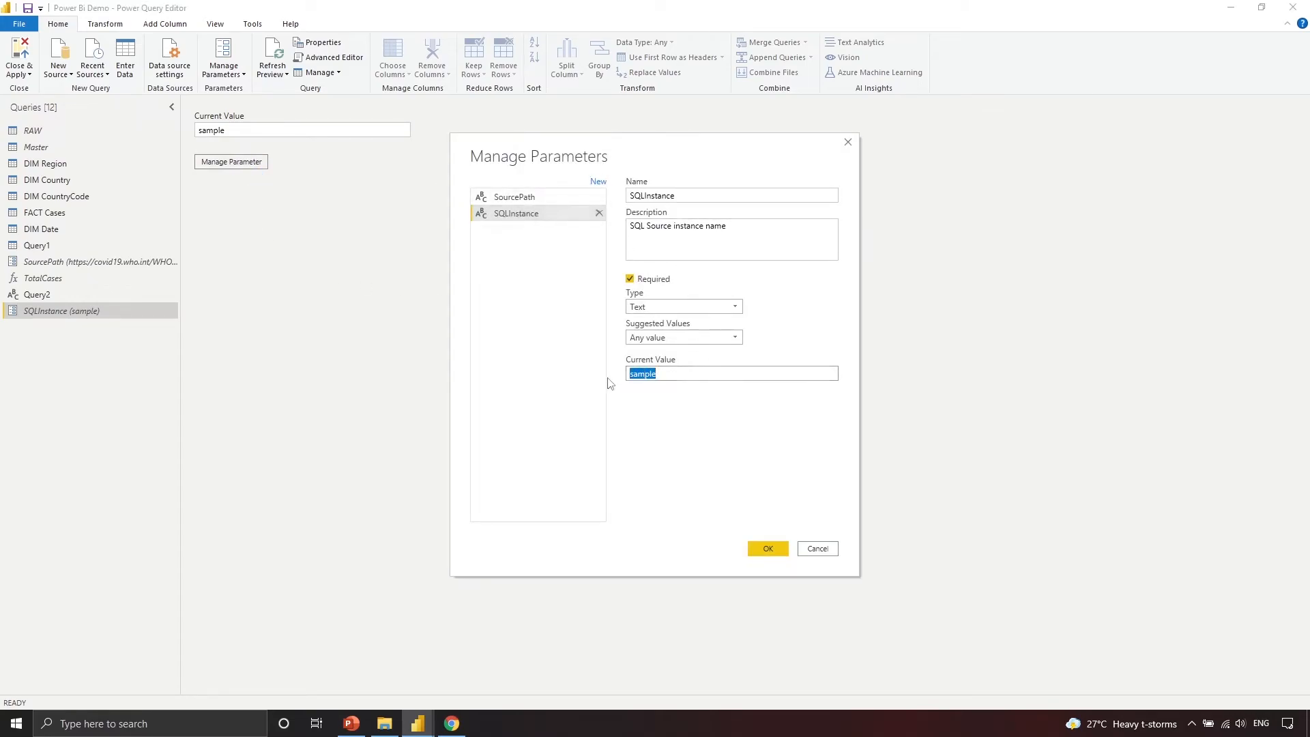
{"action": "key", "text": "ctrl+v"}
{"action": "key", "text": "ctrl+shift+Left"}
{"action": "key", "text": "ctrl+shift+Left"}
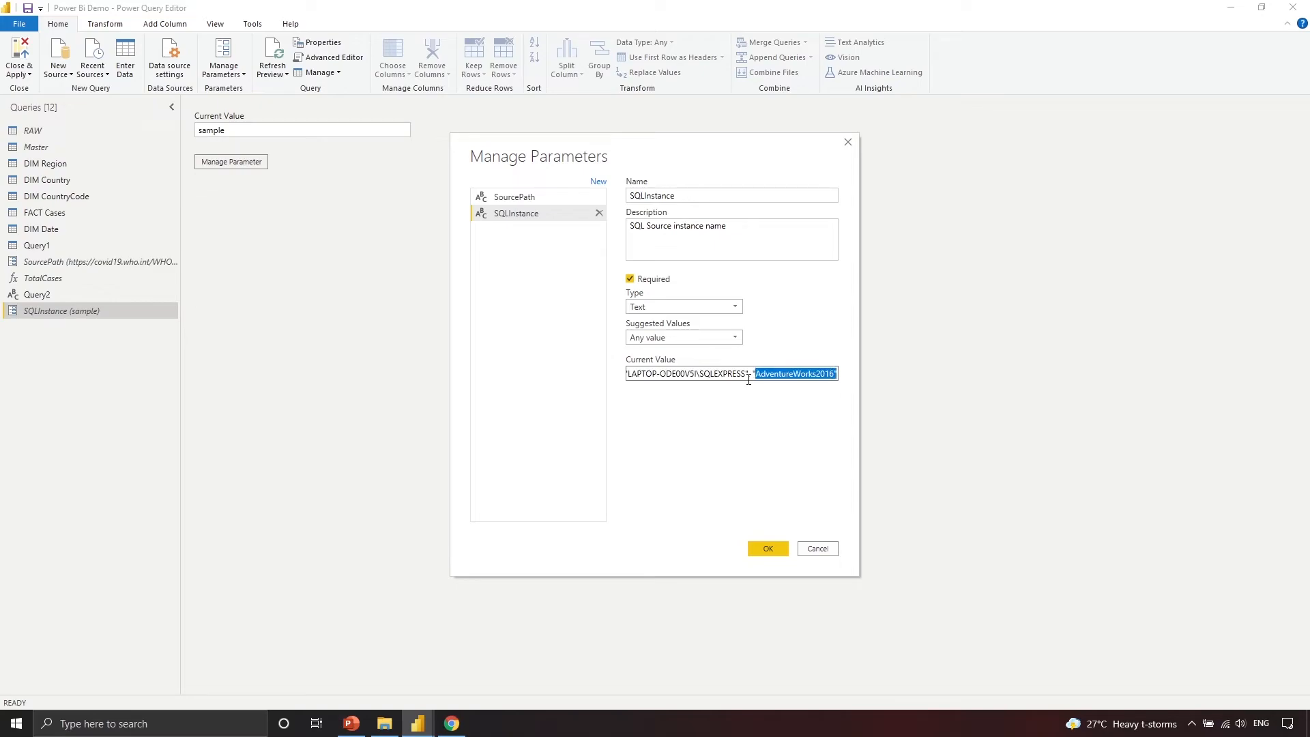
{"action": "key", "text": "BackSpace"}
{"action": "key", "text": "Home"}
{"action": "key", "text": "Delete"}
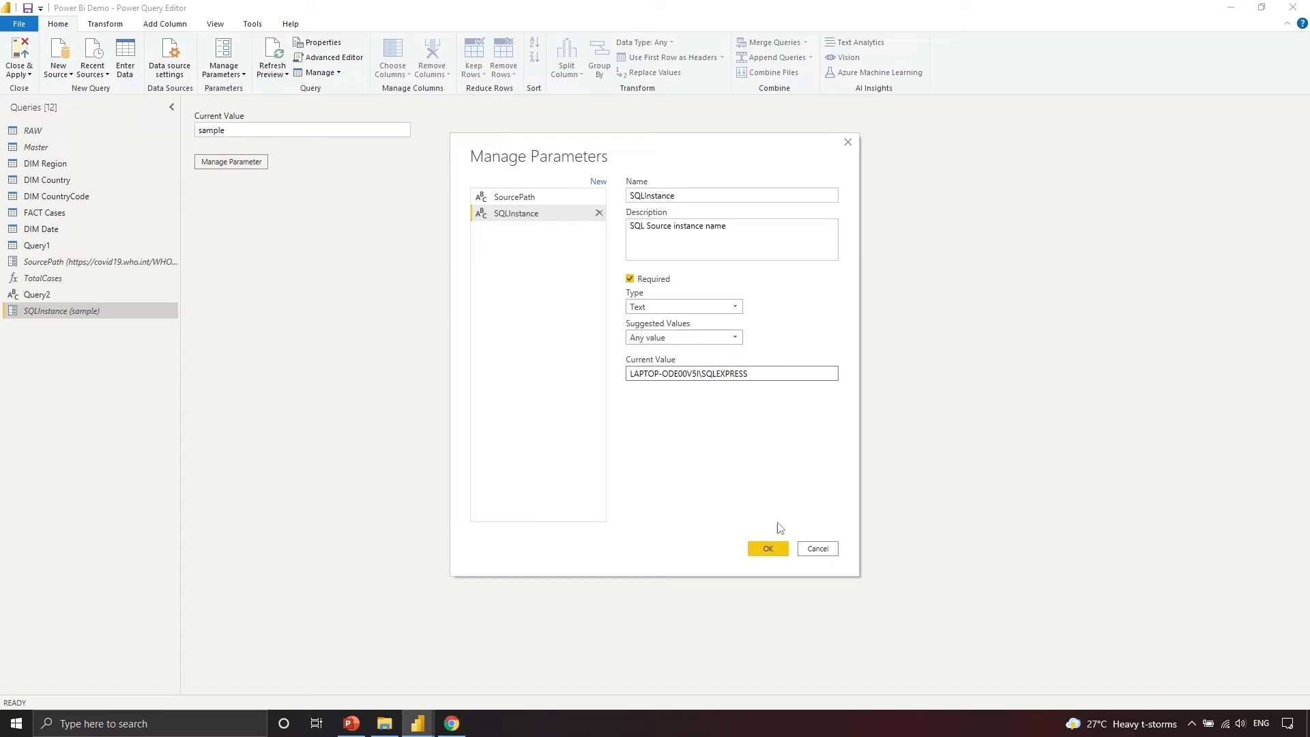
Add a new parameter named DatabaseName with the description "Name of database".
{"action": "left_click", "coordinate": [601, 183]}
{"action": "left_click", "coordinate": [548, 234]}
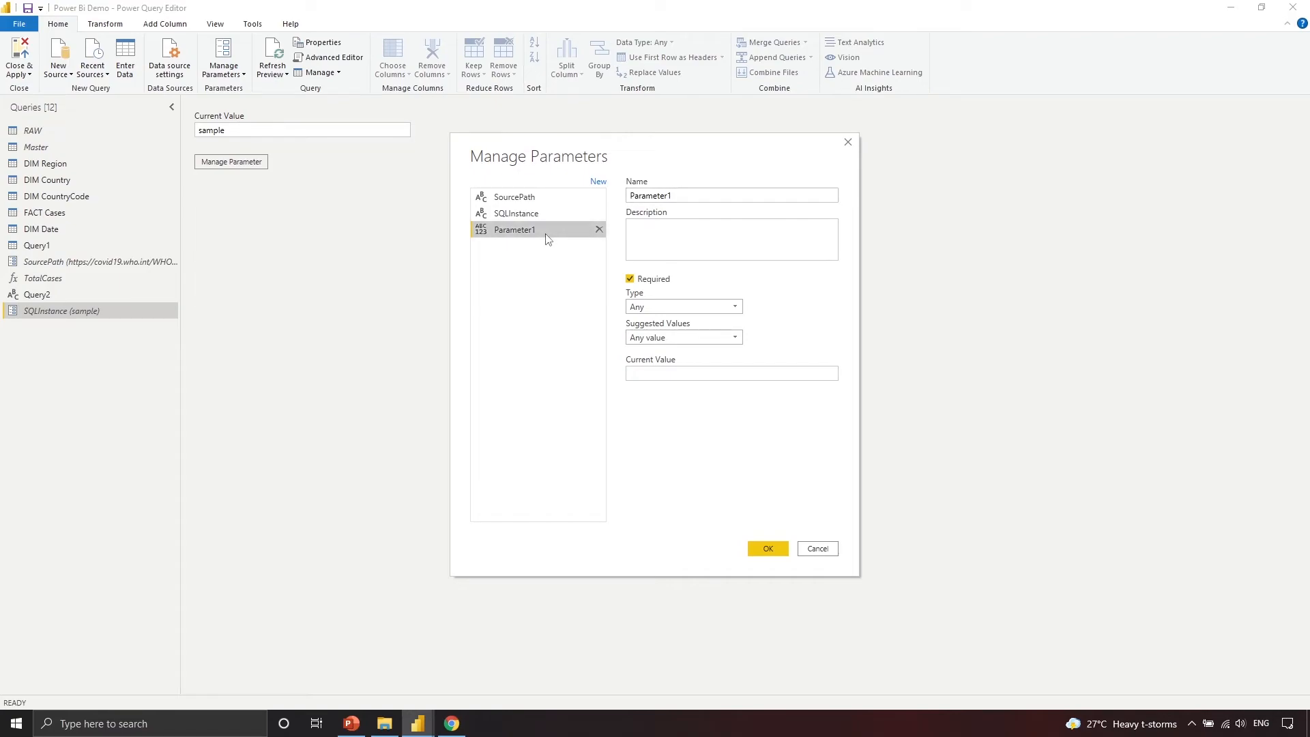
{"action": "left_click_drag", "start_coordinate": [705, 195], "coordinate": [571, 196]}
{"action": "type", "text": "DatabaseName"}
{"action": "left_click", "coordinate": [681, 245]}
{"action": "type", "text": "Name of database"}
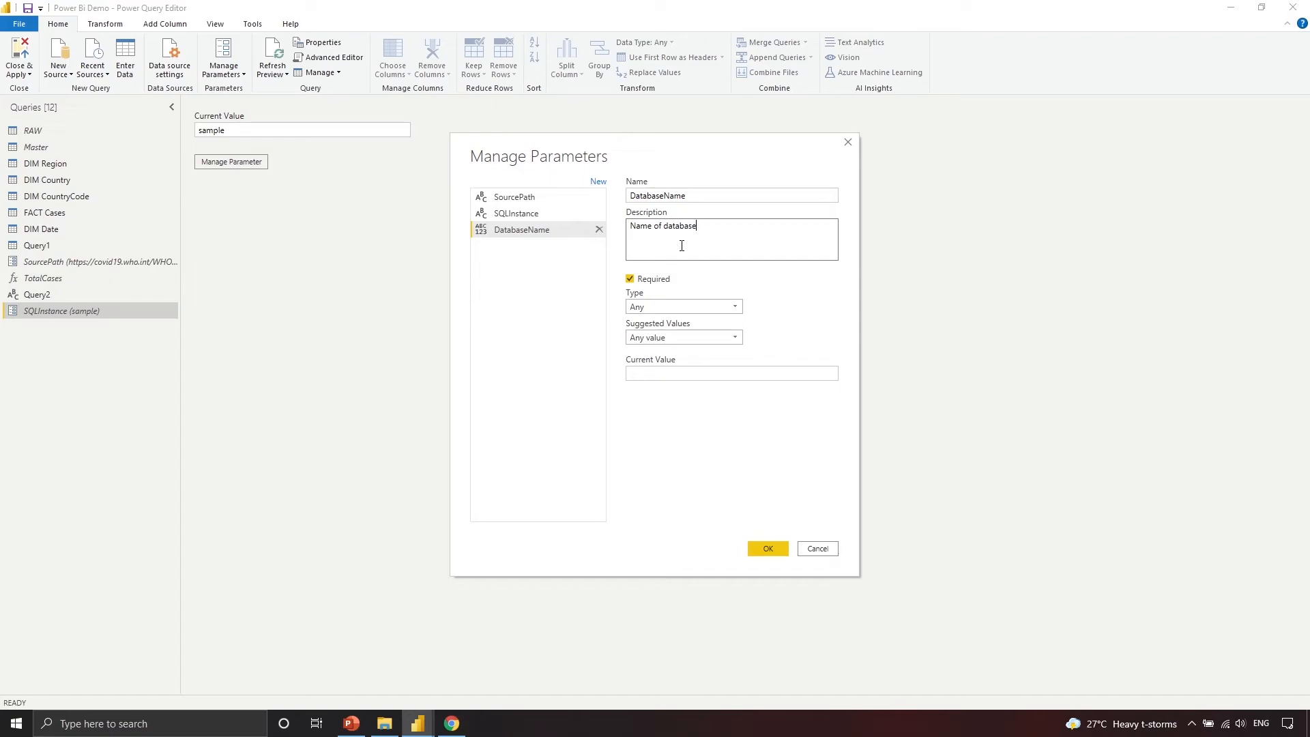
Set the current value of the DatabaseName parameter to AdventureWorks2016 from the copied arguments, removing the server name and quotes.
{"action": "left_click", "coordinate": [682, 370]}
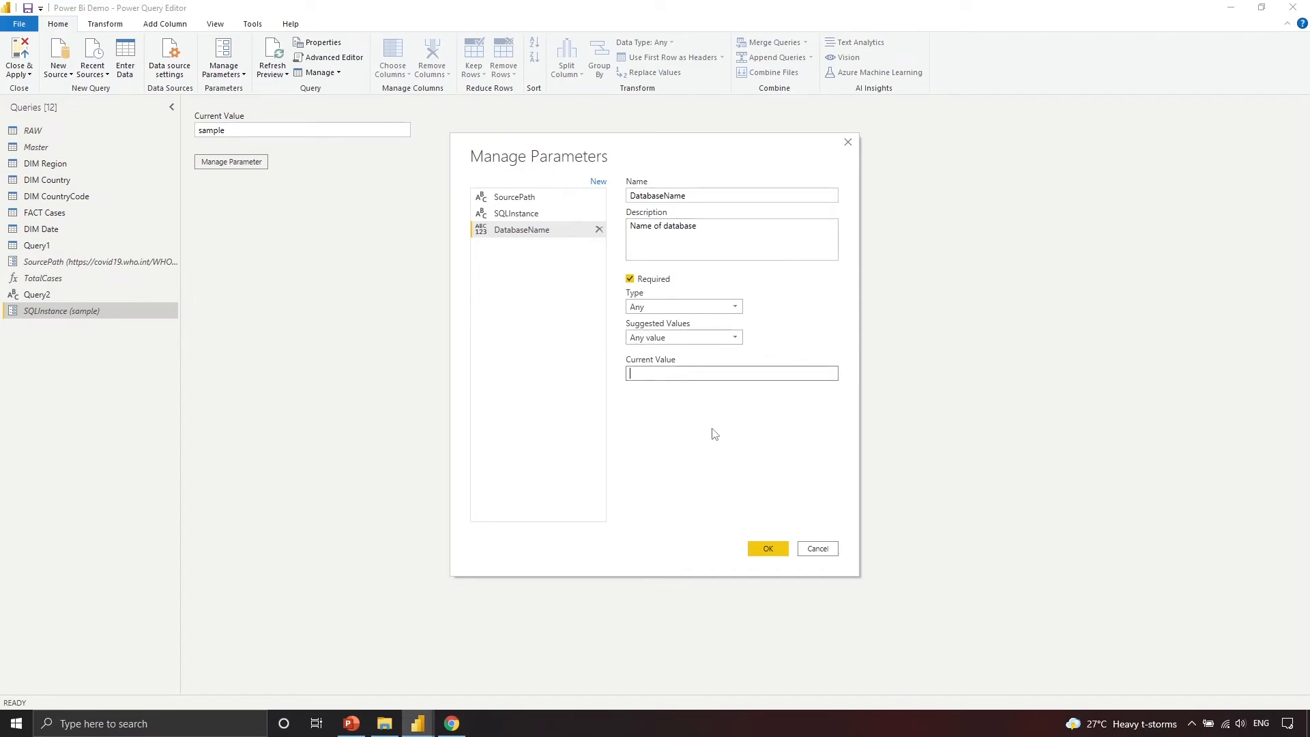
{"action": "key", "text": "ctrl+v"}
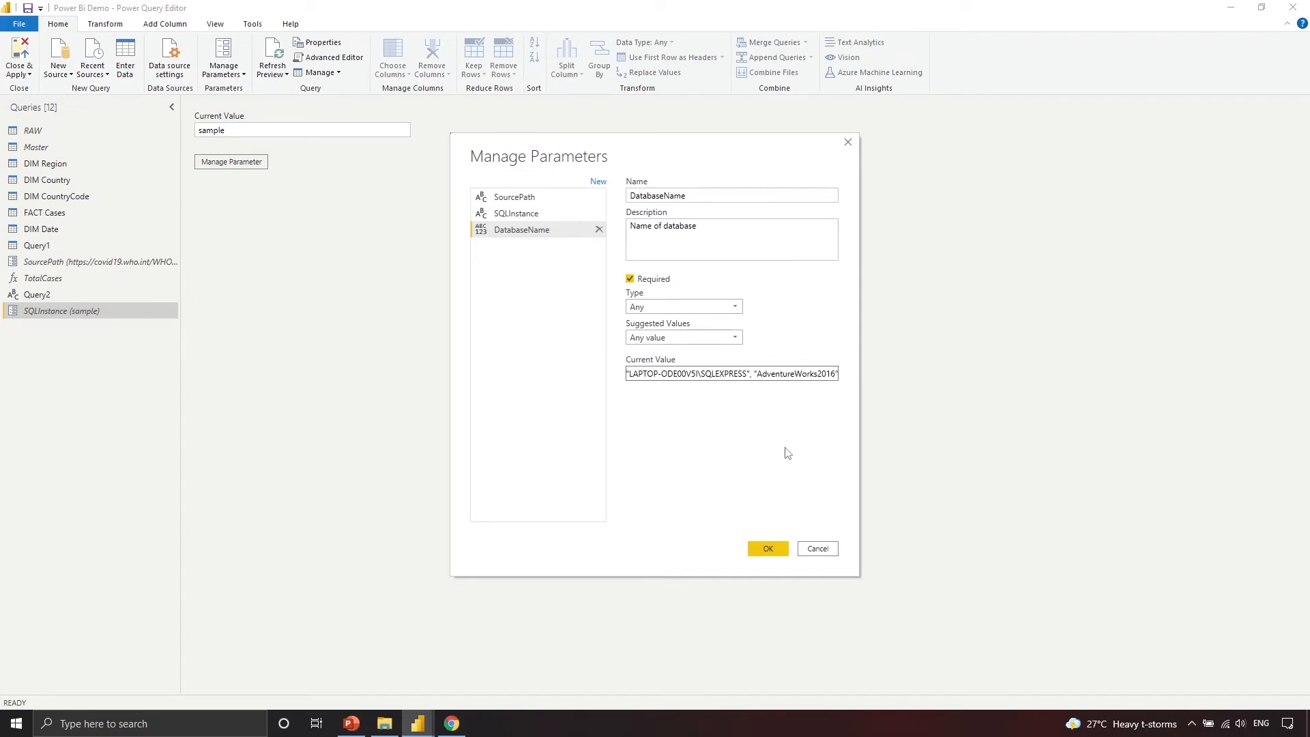
{"action": "key", "text": "Home"}
{"action": "key", "text": "ctrl+shift+Right"}
{"action": "key", "text": "ctrl+shift+Right"}
{"action": "key", "text": "ctrl+shift+Right"}
{"action": "key", "text": "ctrl+shift+Right"}
{"action": "key", "text": "ctrl+shift+Right"}
{"action": "key", "text": "ctrl+shift+Right"}
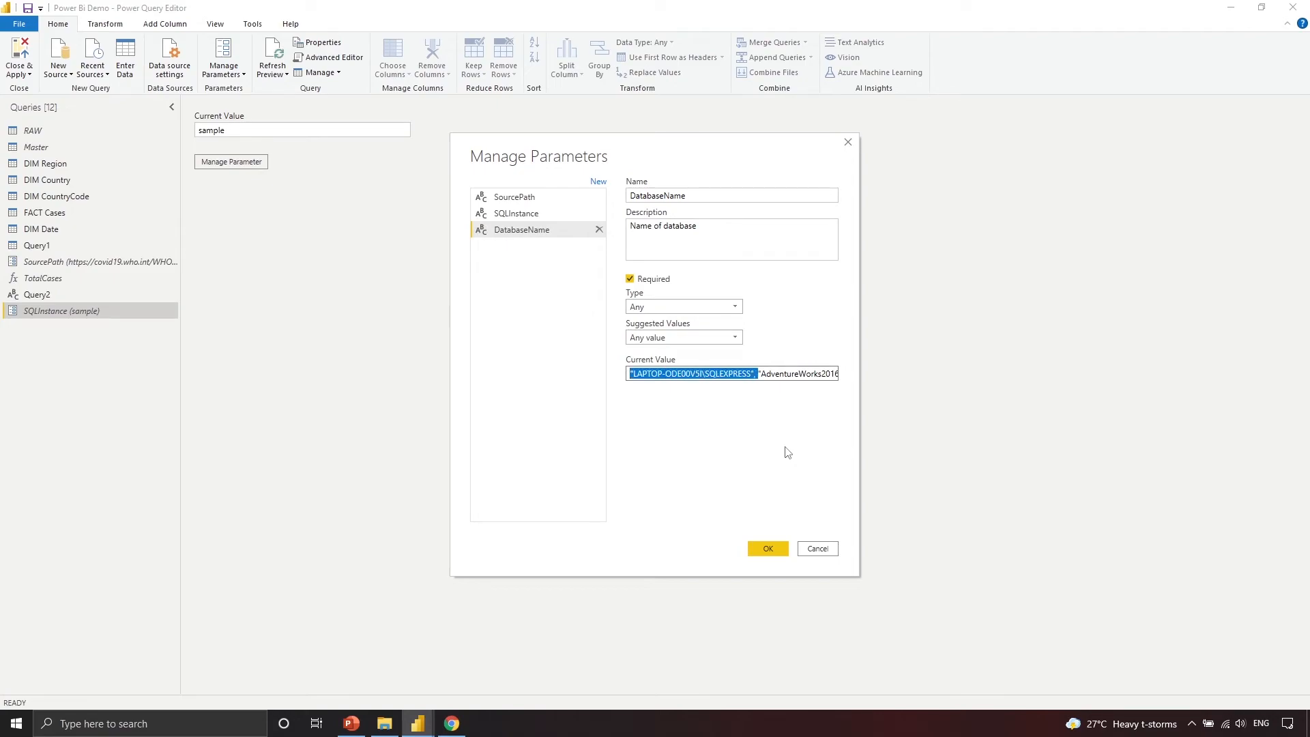
{"action": "key", "text": "Delete"}
{"action": "key", "text": "Delete"}
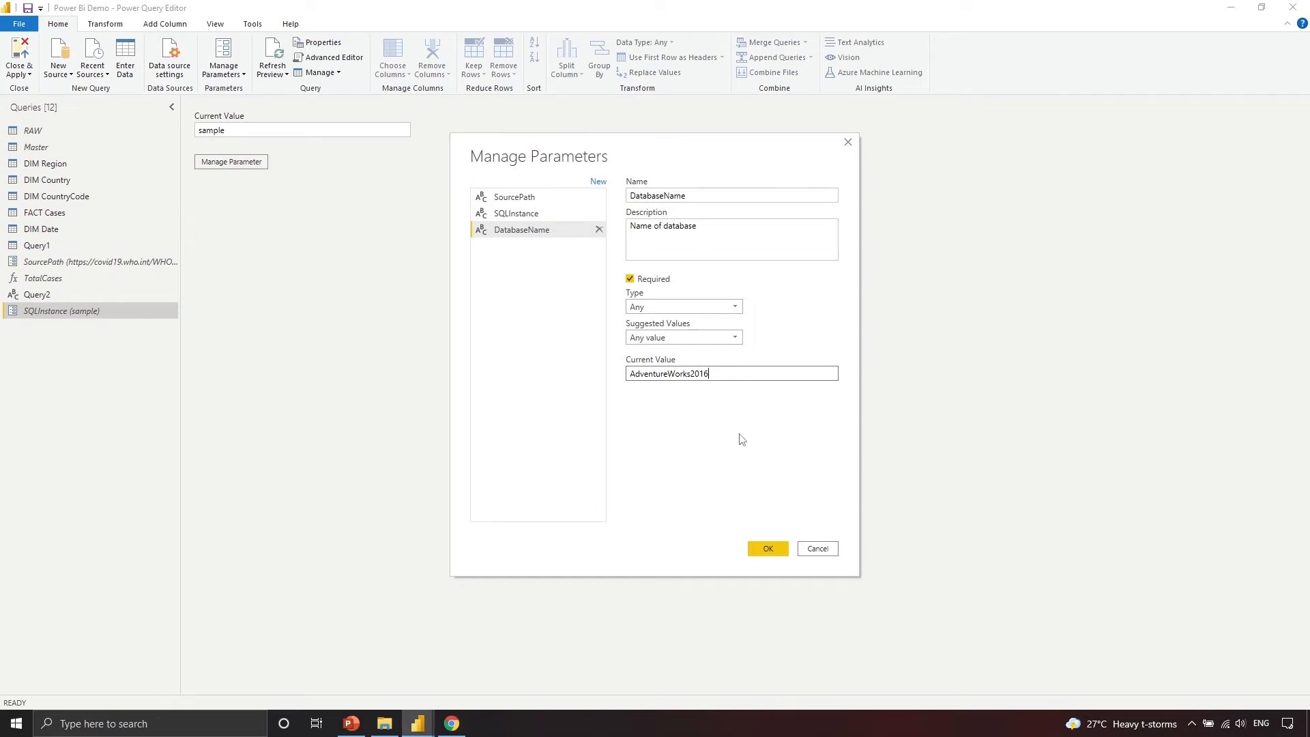
Set the DatabaseName parameter's type to Text with any value allowed, and save the parameters.
{"action": "left_click", "coordinate": [715, 306]}
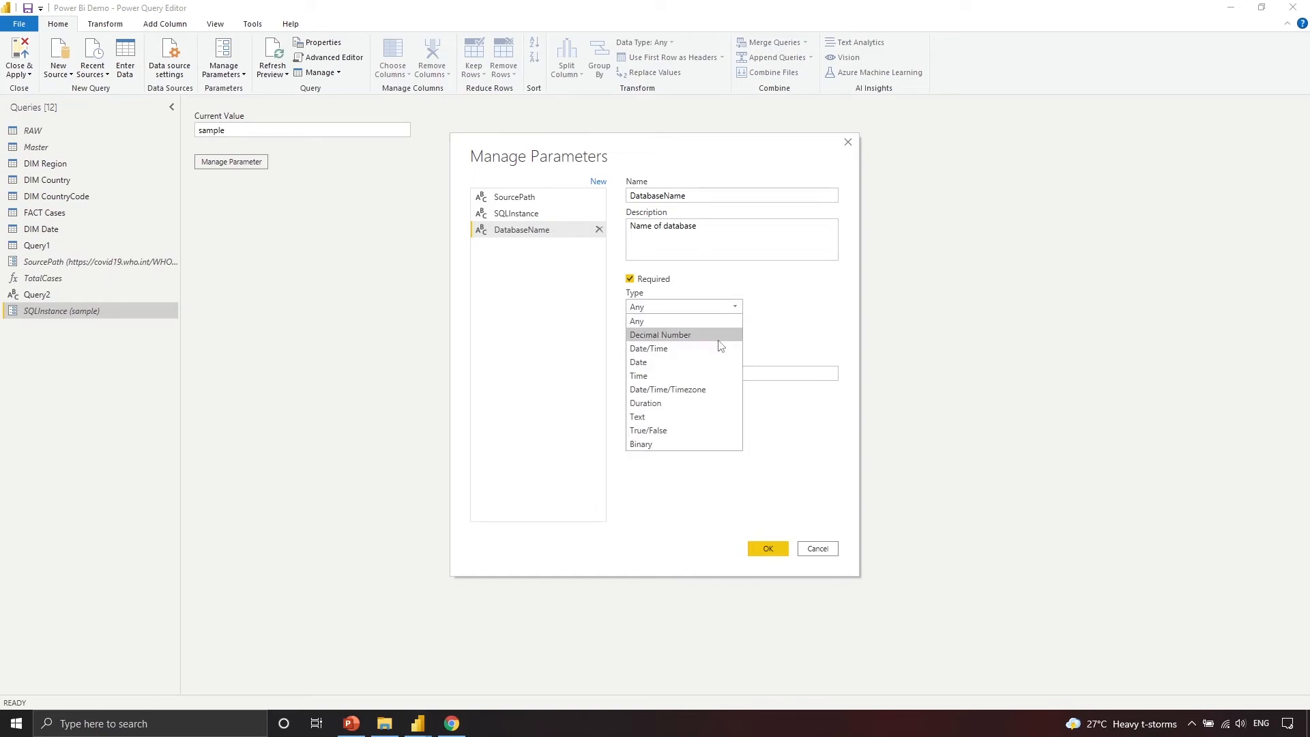
{"action": "left_click", "coordinate": [717, 416]}
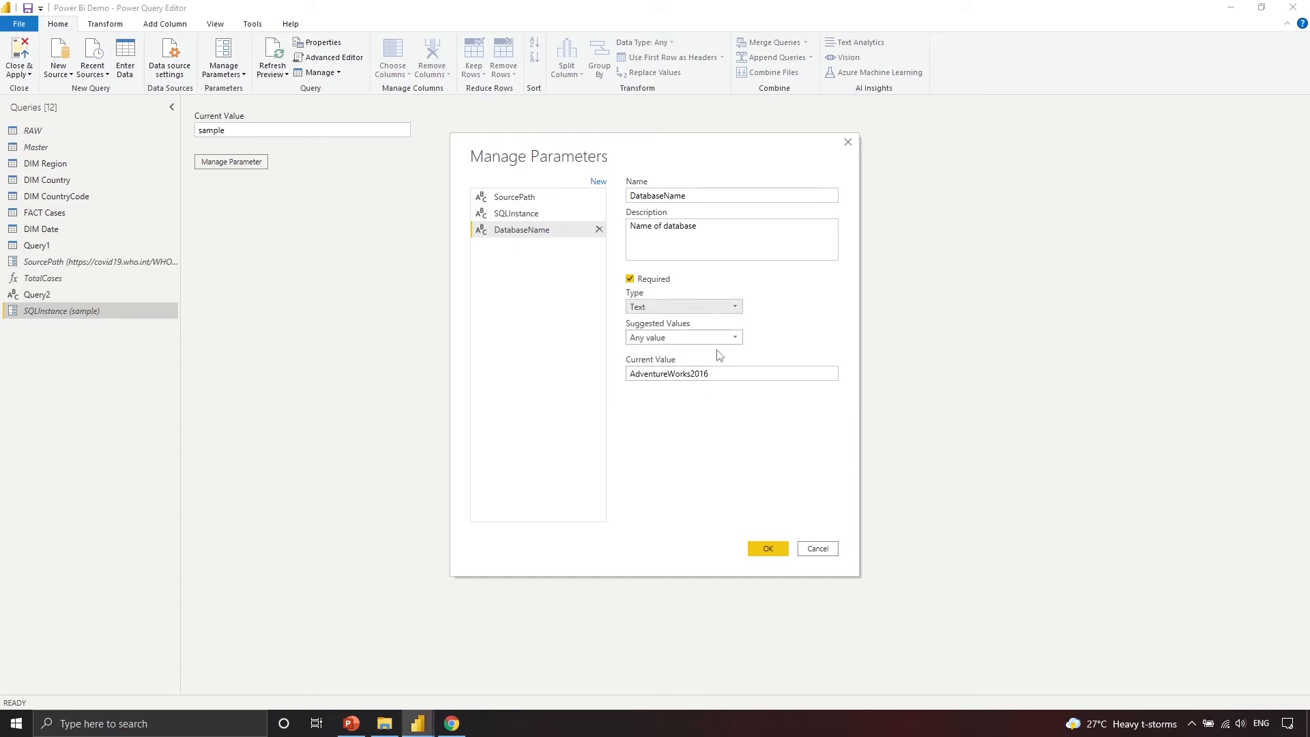
{"action": "left_click", "coordinate": [717, 338]}
{"action": "left_click", "coordinate": [716, 350]}
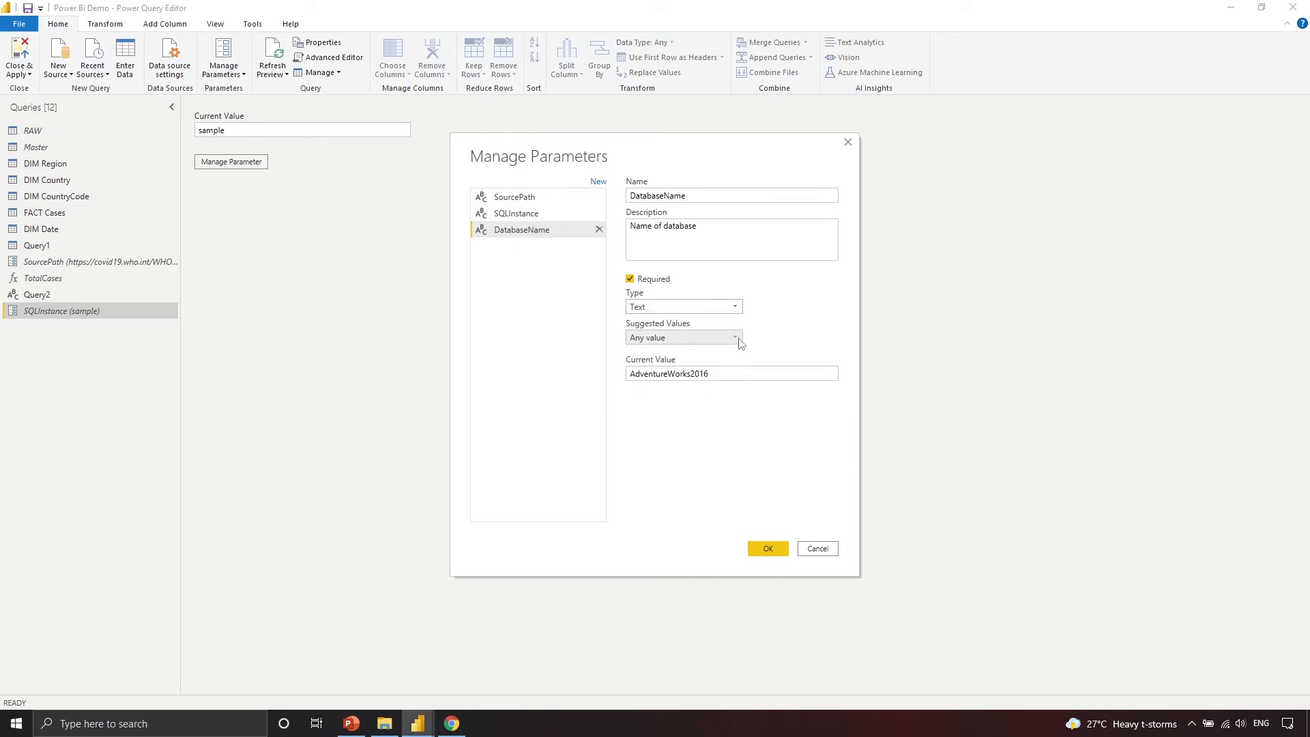
{"action": "left_click", "coordinate": [768, 548]}
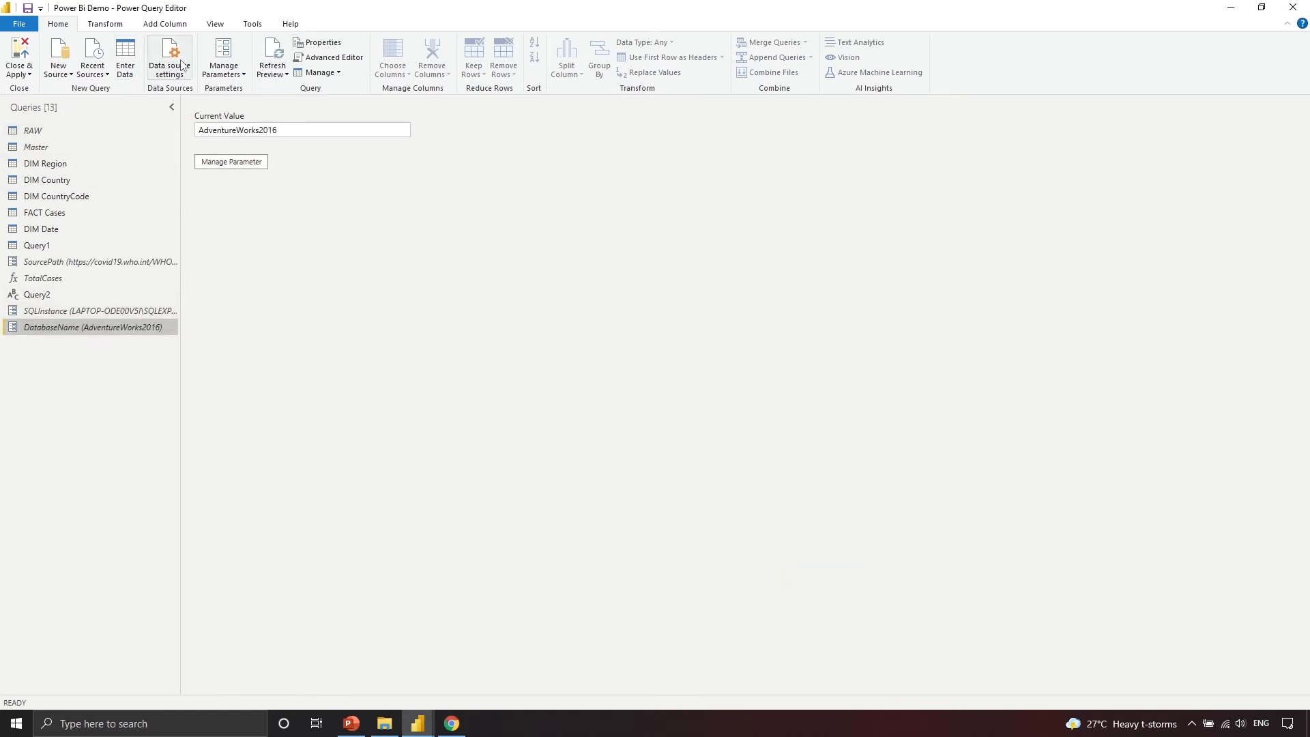
Replace the hard-coded server name in the DIM Date query's Sql.Database call with the SQLInstance parameter.
{"action": "left_click", "coordinate": [124, 228]}
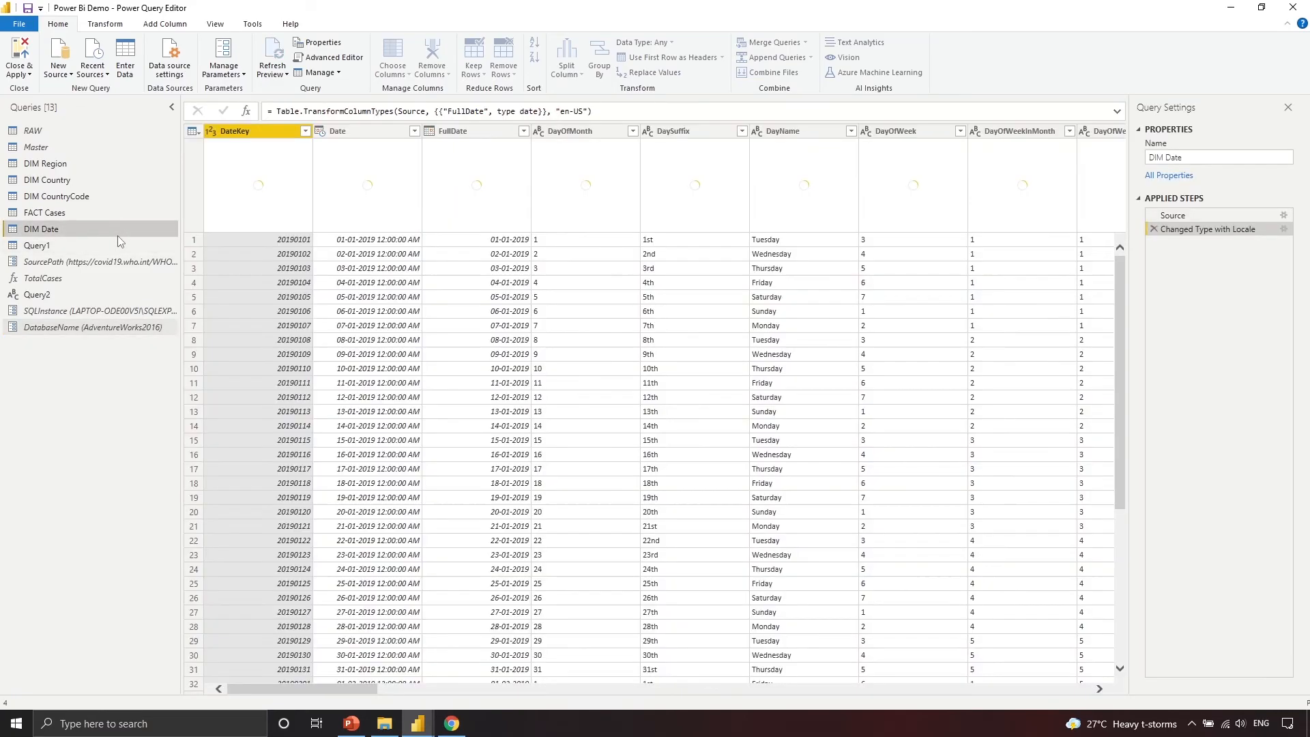
{"action": "left_click", "coordinate": [344, 58]}
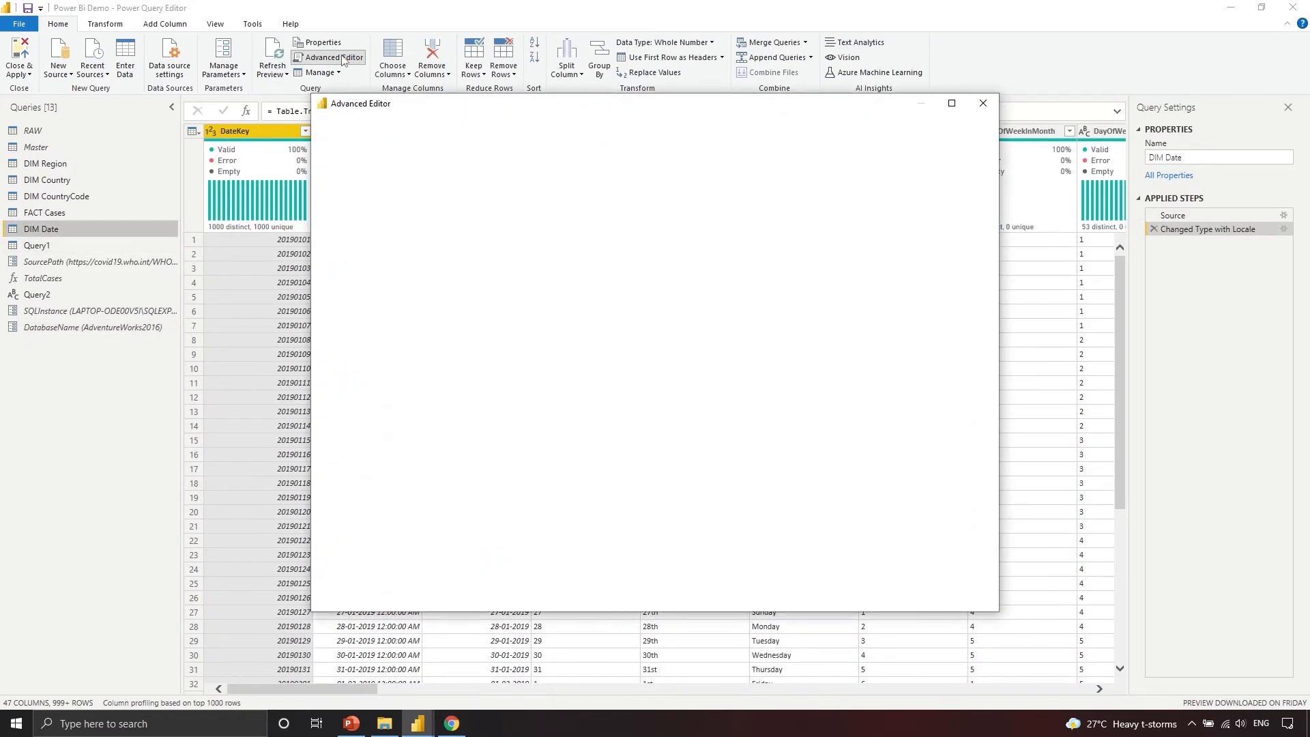
{"action": "left_click_drag", "start_coordinate": [461, 185], "coordinate": [588, 185]}
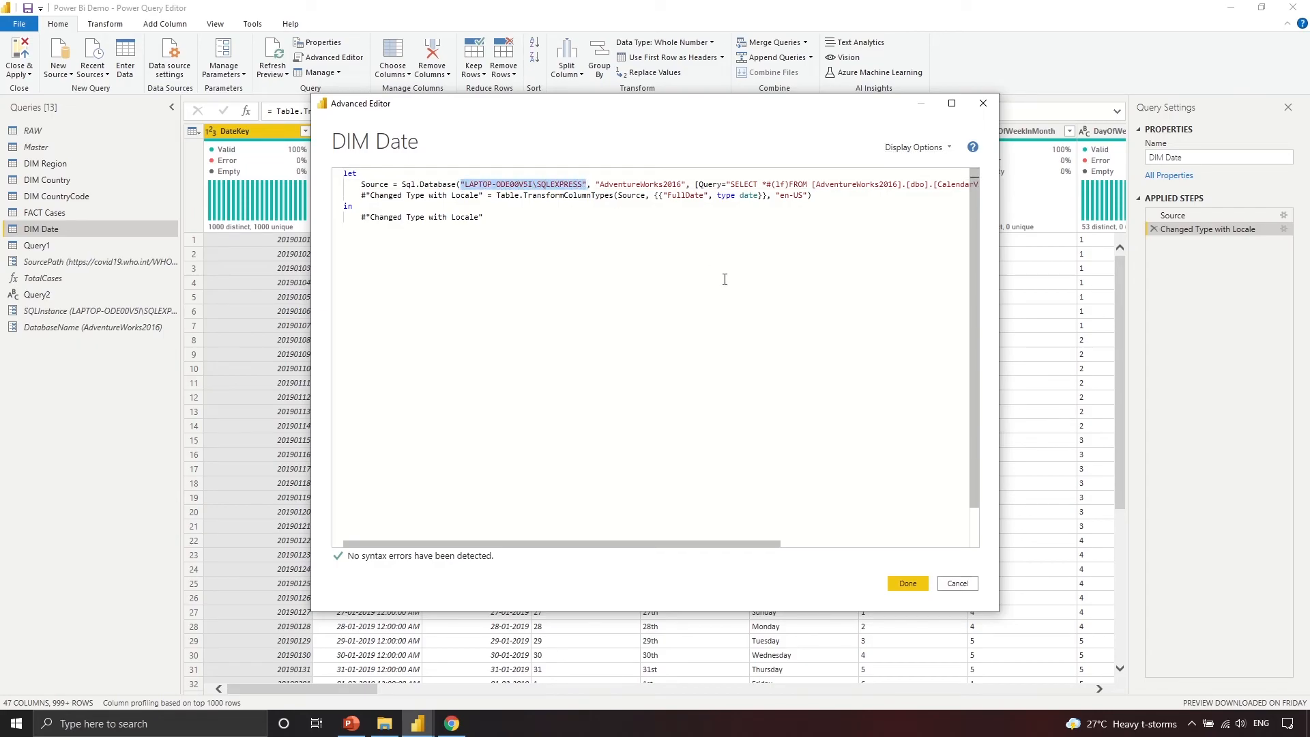
{"action": "type", "text": "SQL"}
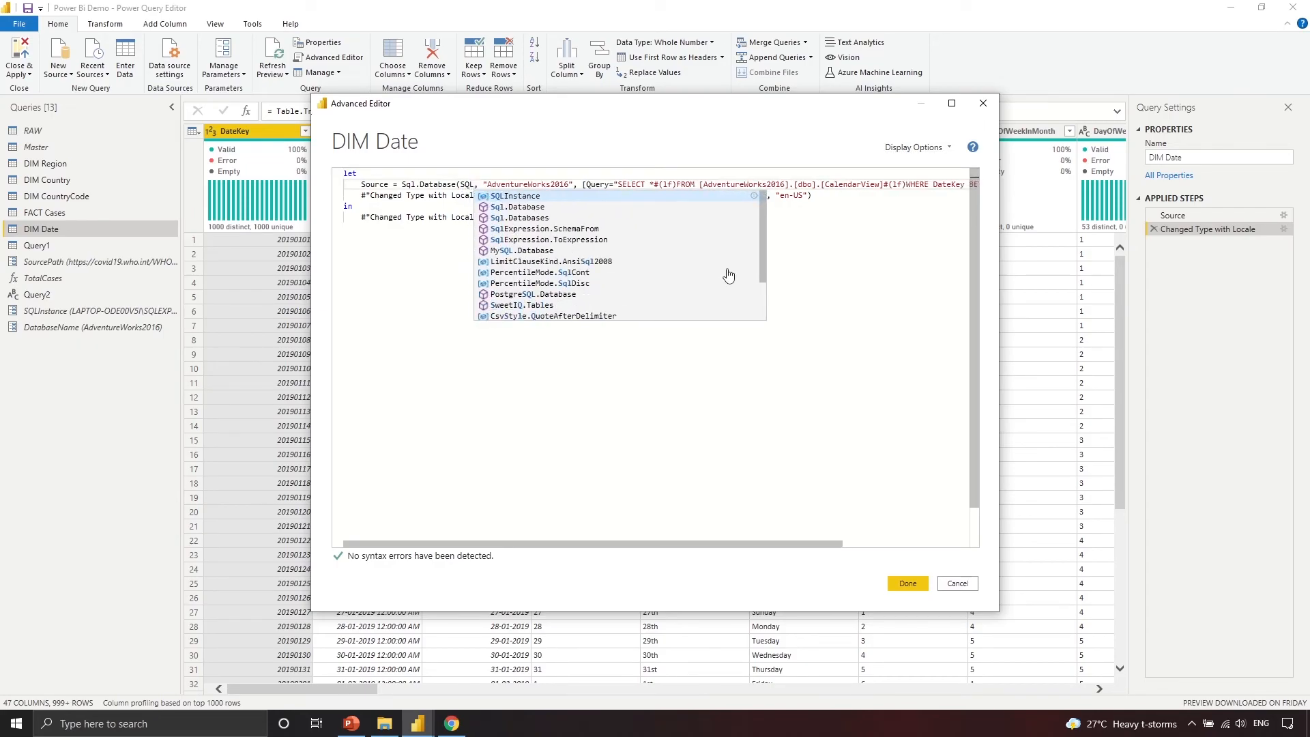
{"action": "left_click", "coordinate": [543, 198]}
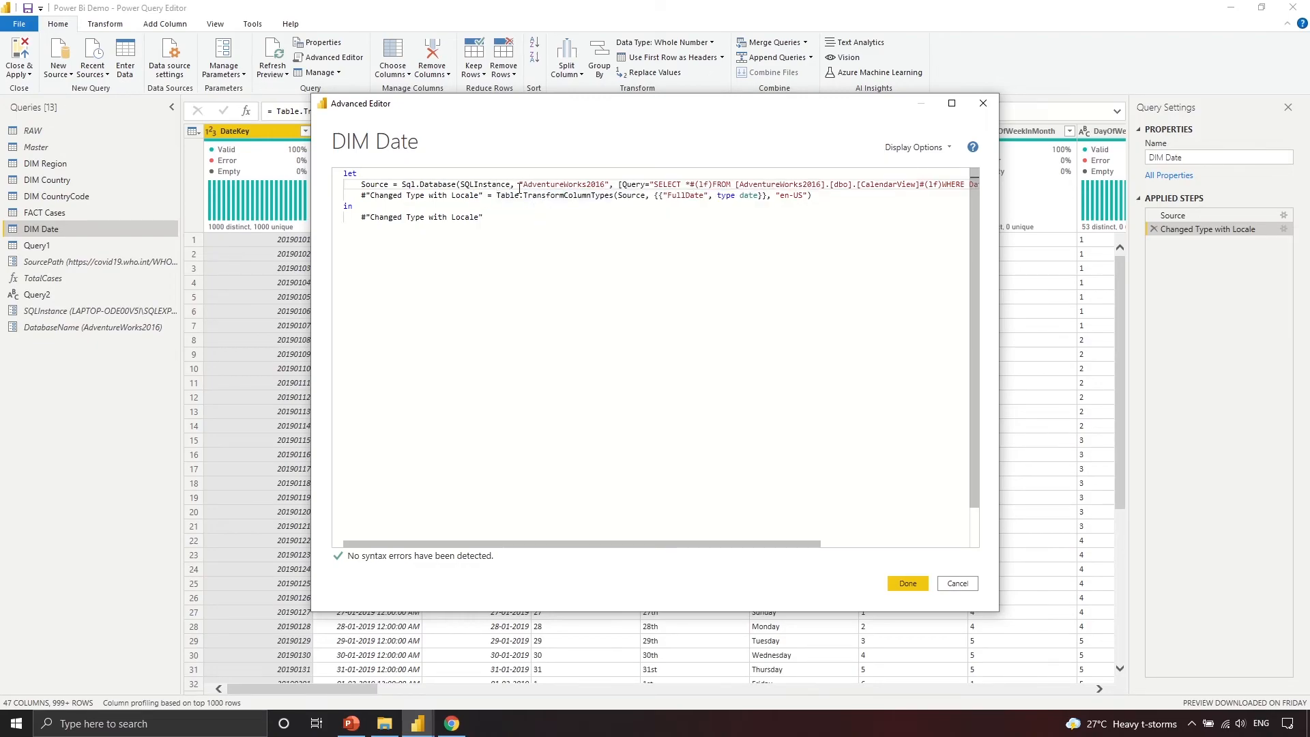
Replace the "AdventureWorks2016" database argument of Sql.Database with the DatabaseName parameter and apply the code.
{"action": "left_click_drag", "start_coordinate": [519, 185], "coordinate": [608, 184]}
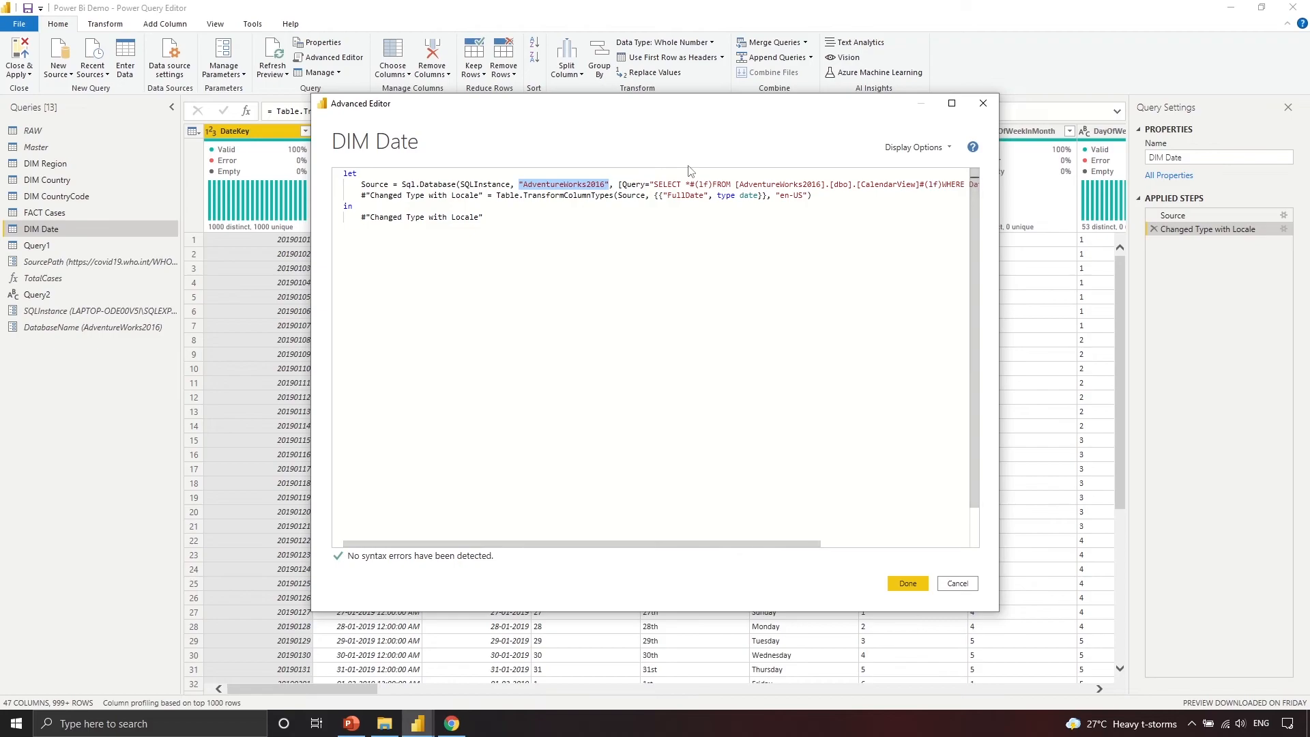
{"action": "type", "text": "SQL"}
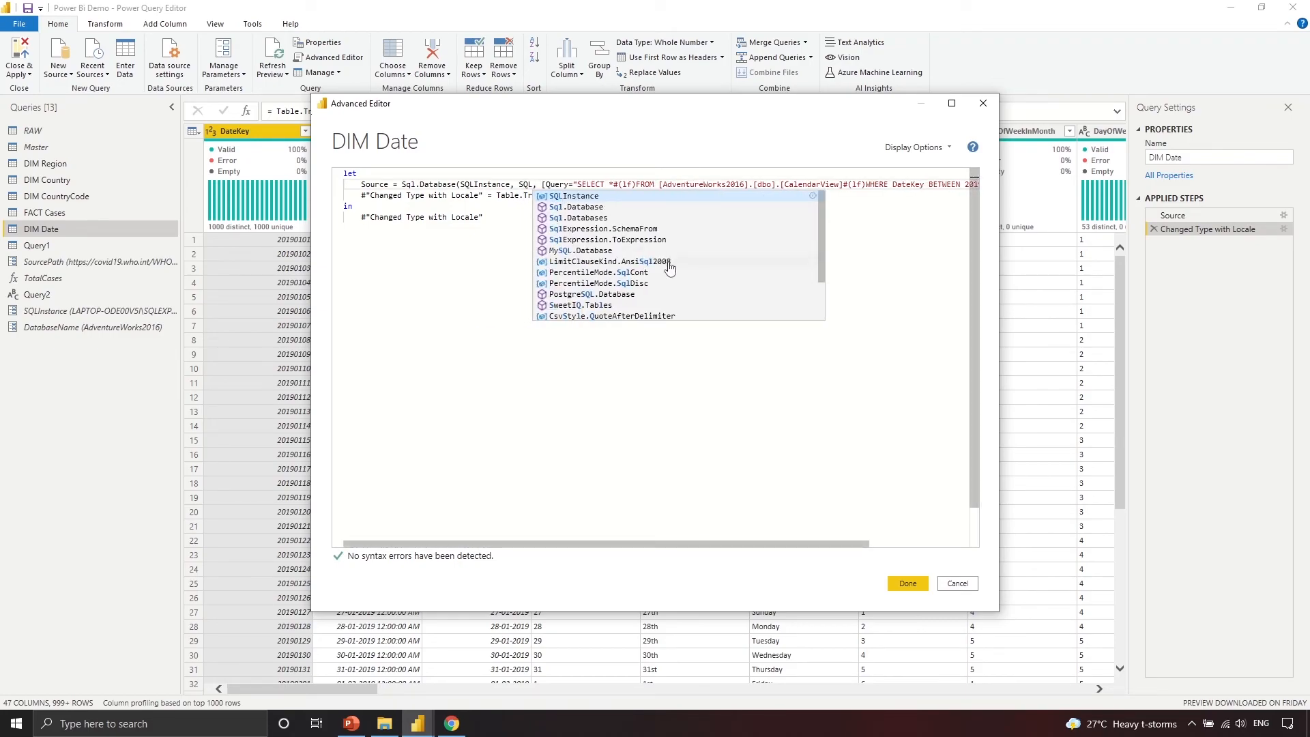
{"action": "key", "text": "BackSpace"}
{"action": "key", "text": "BackSpace"}
{"action": "key", "text": "BackSpace"}
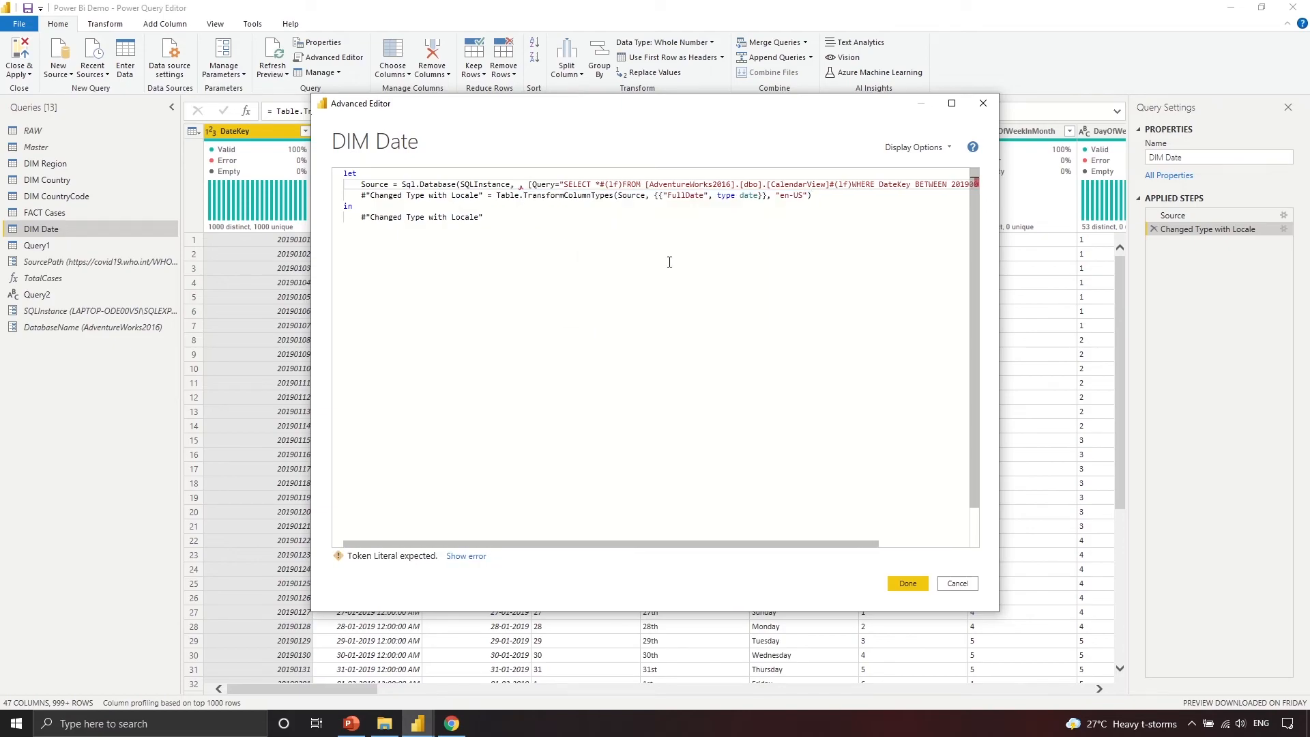
{"action": "type", "text": "Data"}
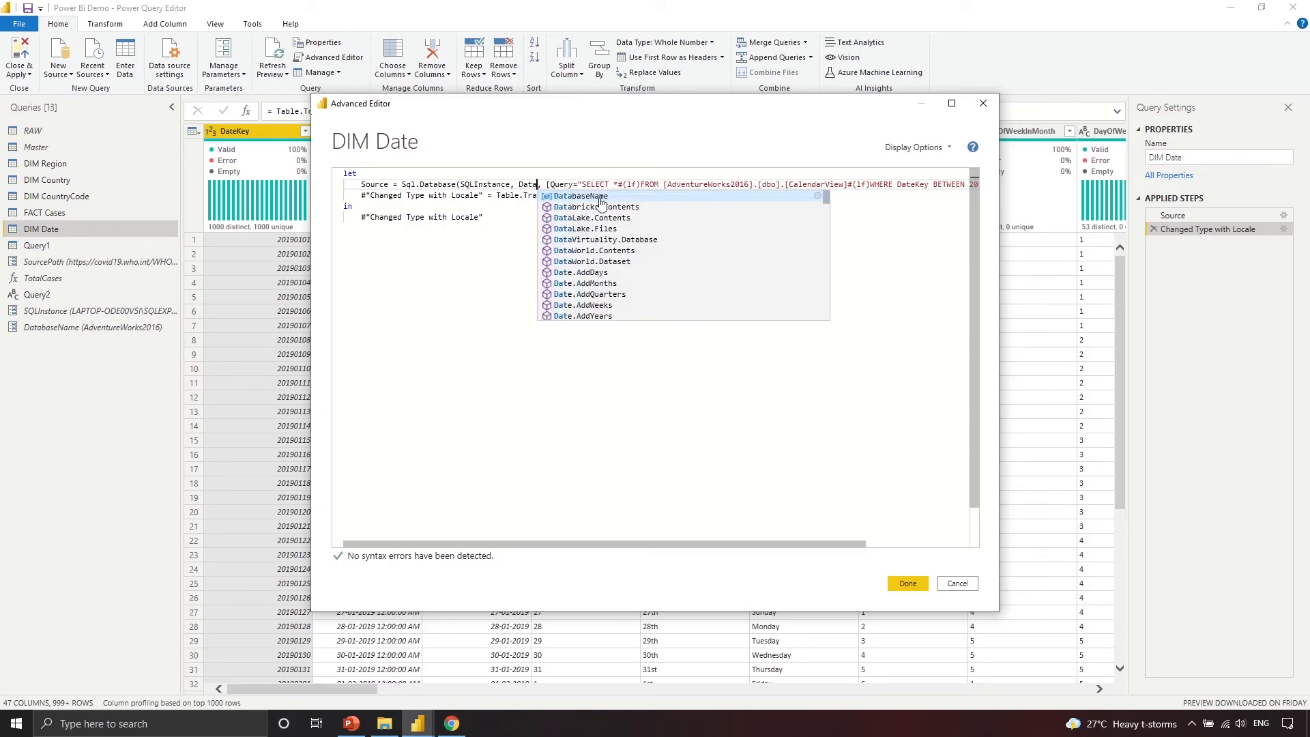
{"action": "key", "text": "Tab"}
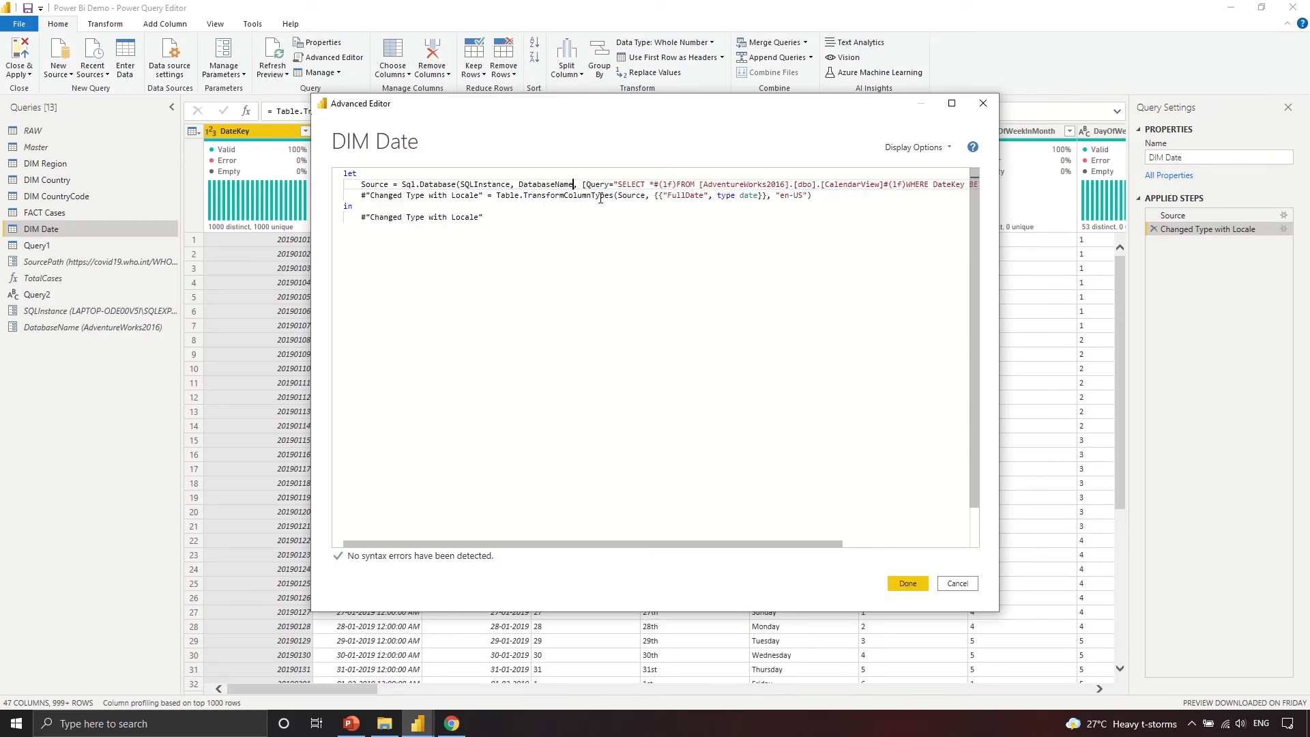
{"action": "left_click", "coordinate": [914, 587]}
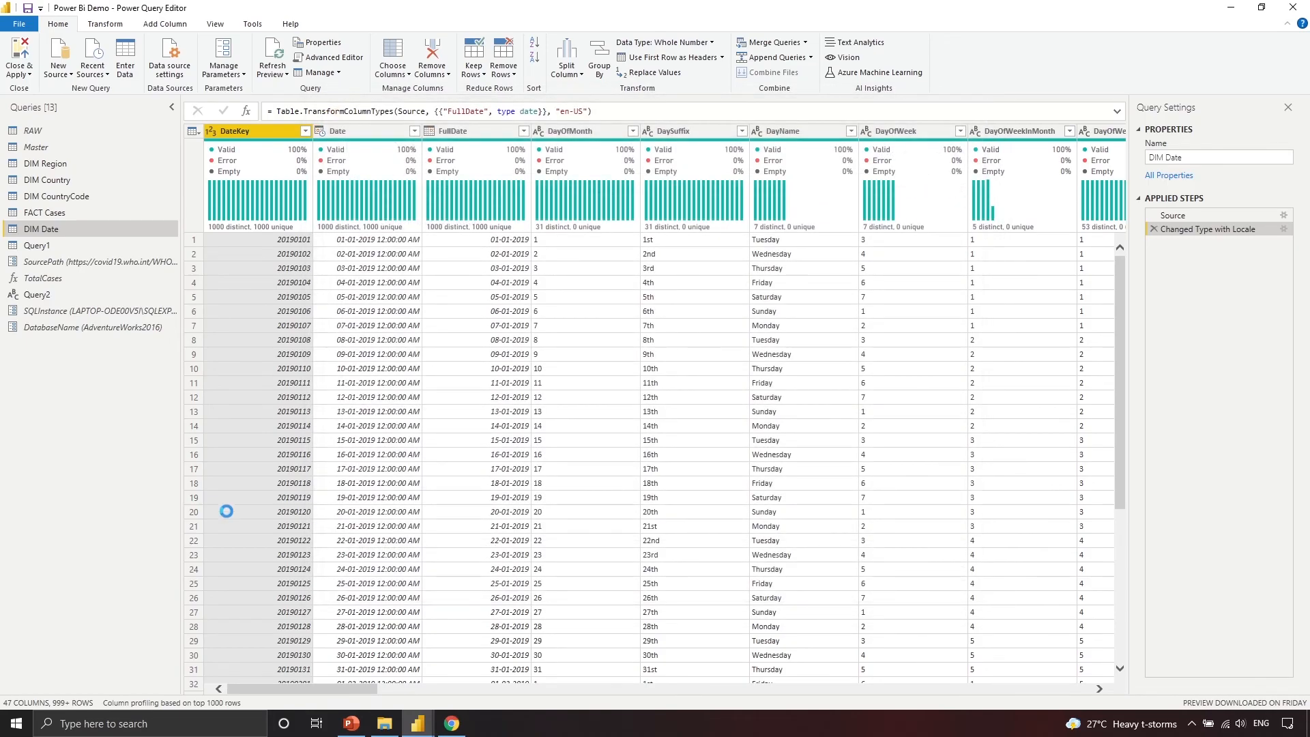
Check the preview of the DIM Date query with its parameterised source.
{"action": "left_click", "coordinate": [80, 261]}
{"action": "left_click", "coordinate": [78, 240]}
{"action": "left_click", "coordinate": [77, 232]}
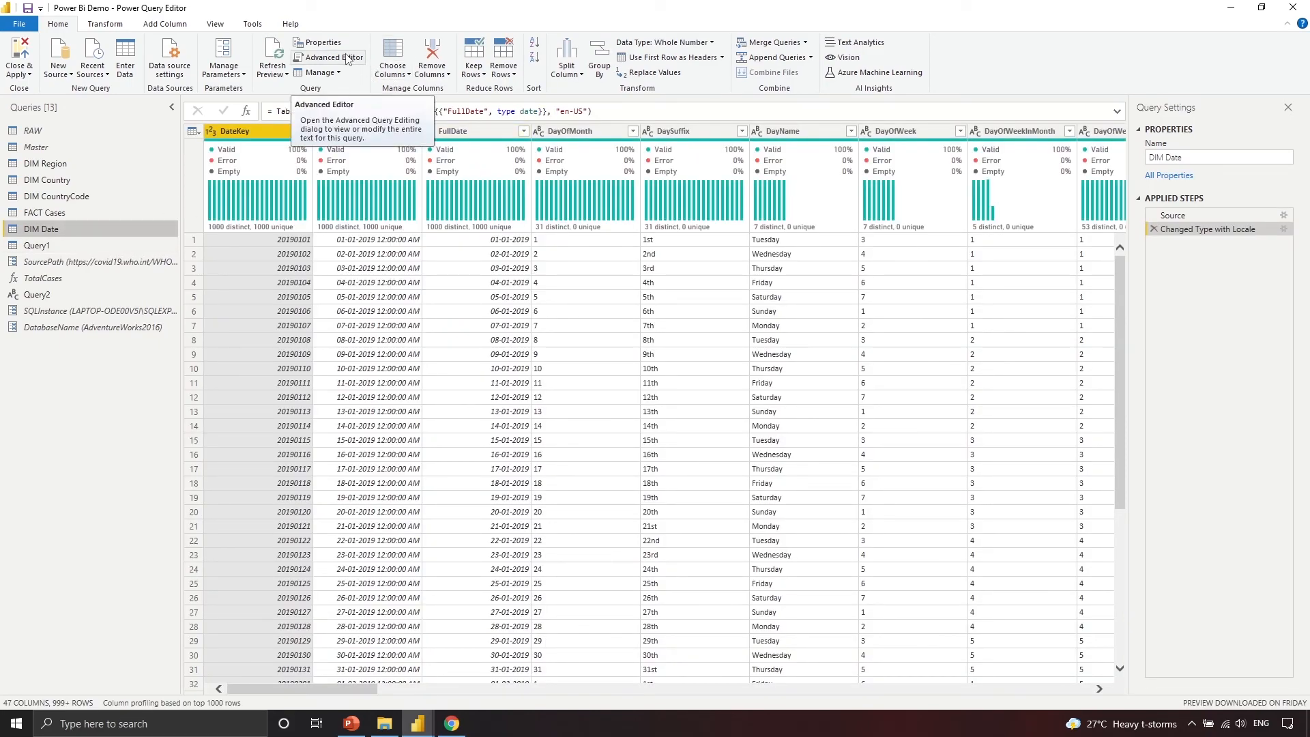
Test the parameter link by setting DatabaseName to AdventureWorks201 and reopening the DIM Date query.
{"action": "left_click", "coordinate": [95, 326]}
{"action": "left_click", "coordinate": [298, 128]}
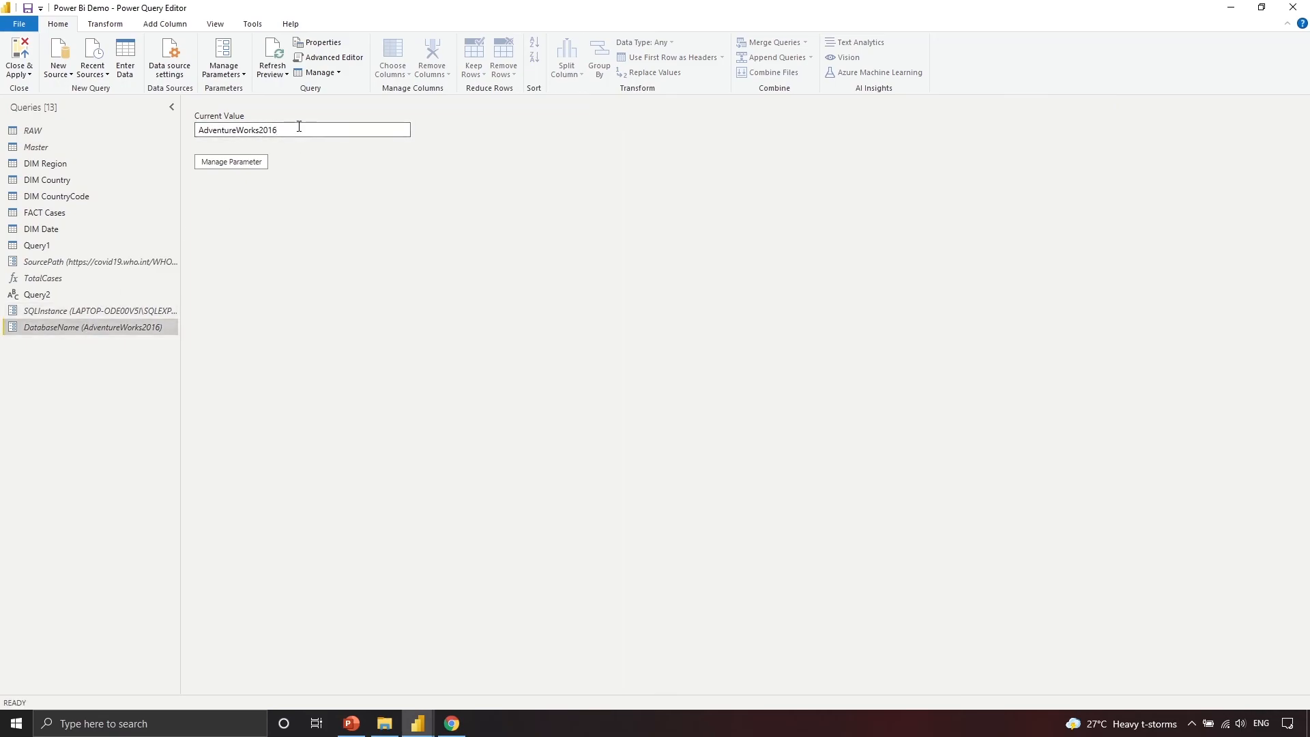
{"action": "left_click", "coordinate": [89, 230]}
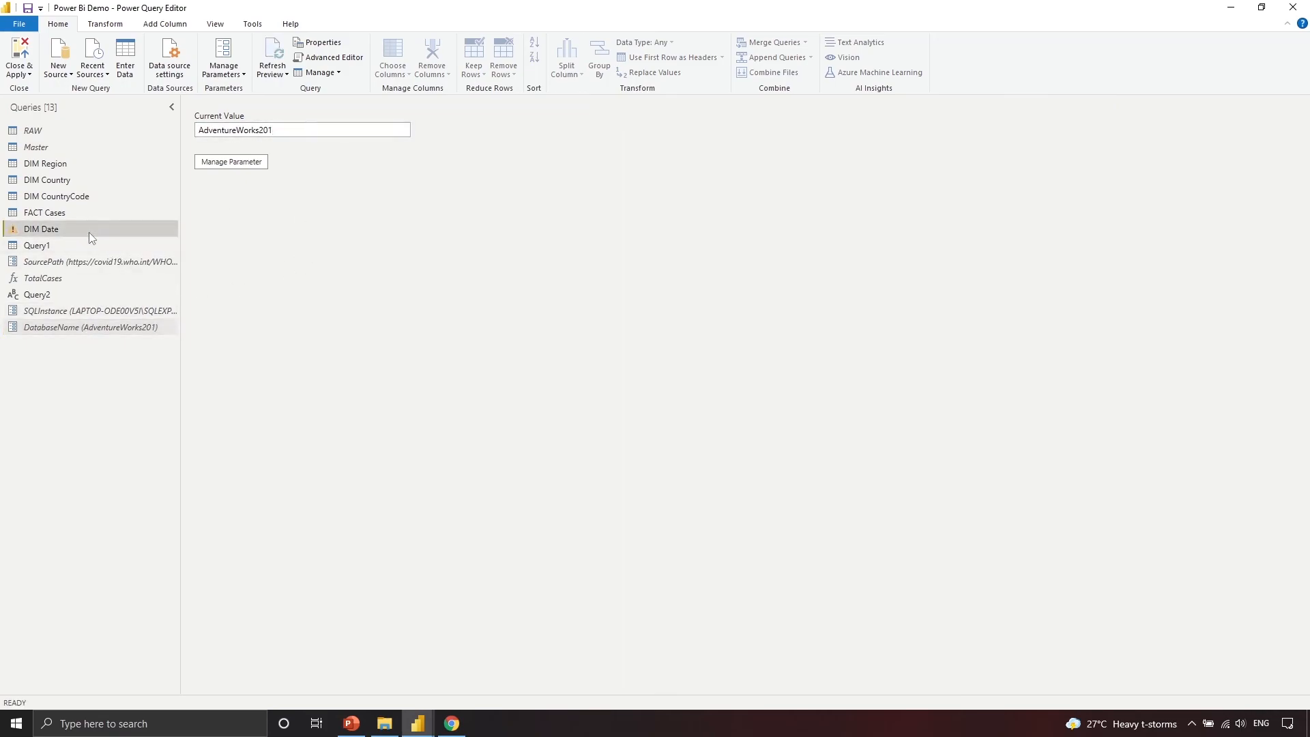
Examine the parameters and the full native SQL query in the DIM Date query's M code.
{"action": "left_click", "coordinate": [348, 58]}
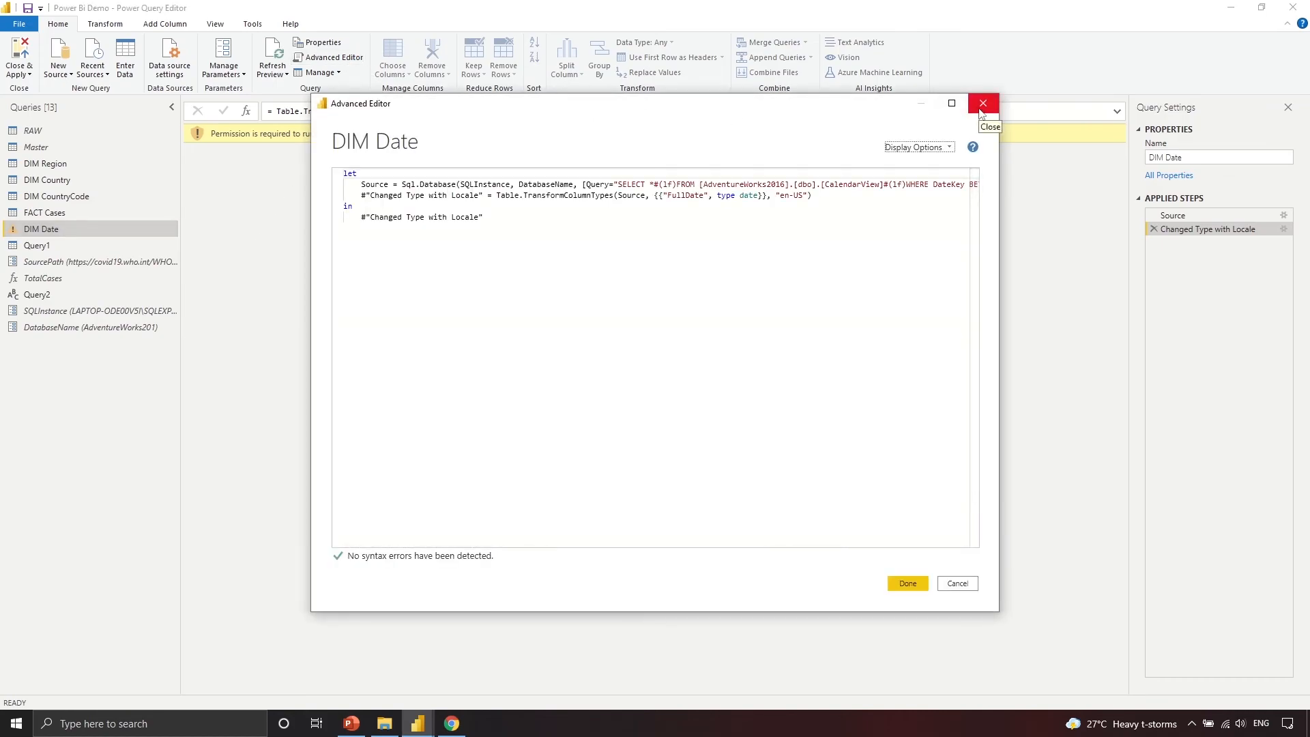
{"action": "left_click_drag", "start_coordinate": [505, 540], "coordinate": [690, 546]}
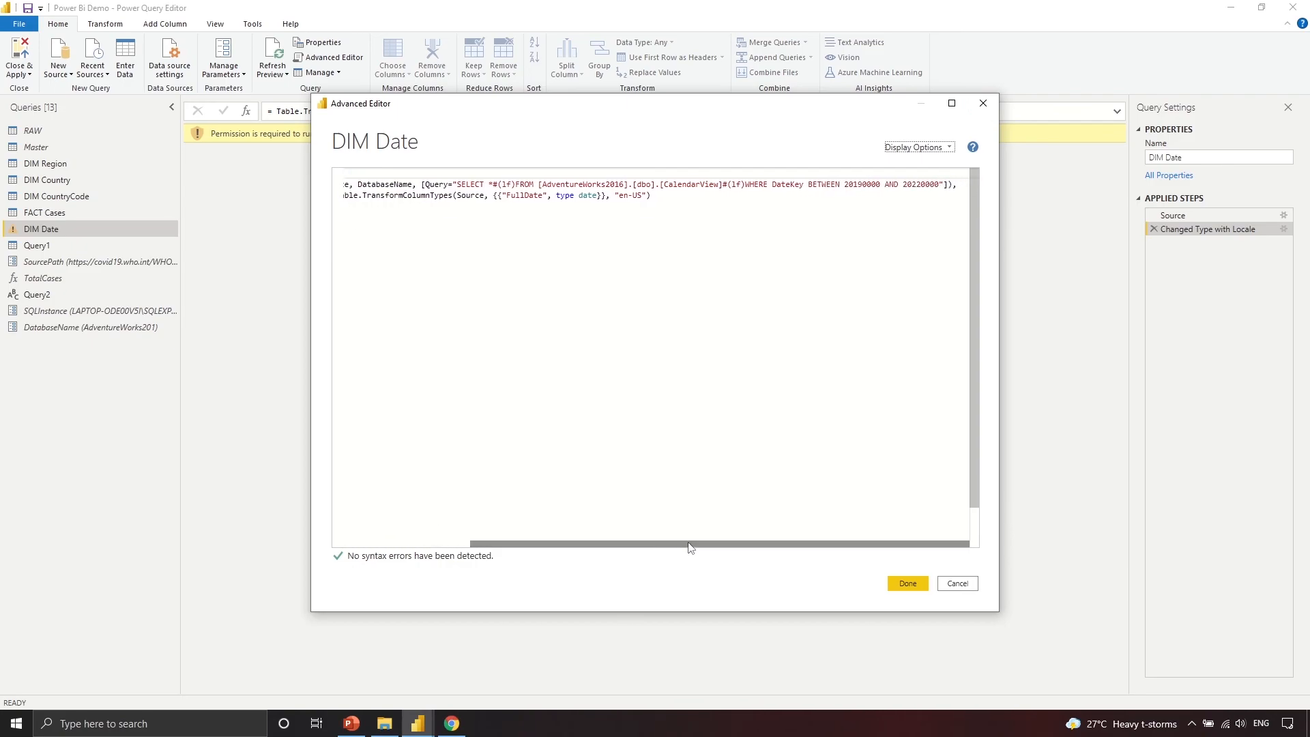
{"action": "left_click", "coordinate": [982, 104]}
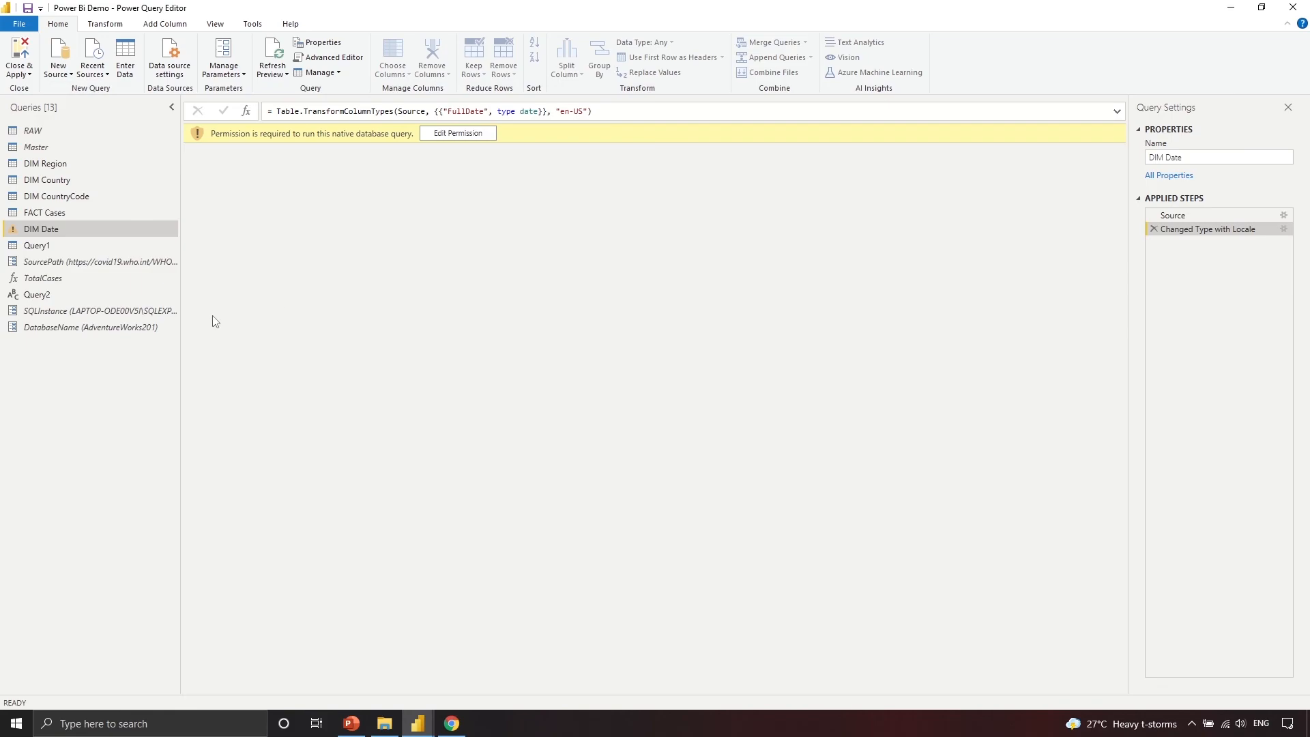
Restore the current value of the DatabaseName parameter to AdventureWorks2016.
{"action": "left_click", "coordinate": [110, 331]}
{"action": "left_click", "coordinate": [338, 130]}
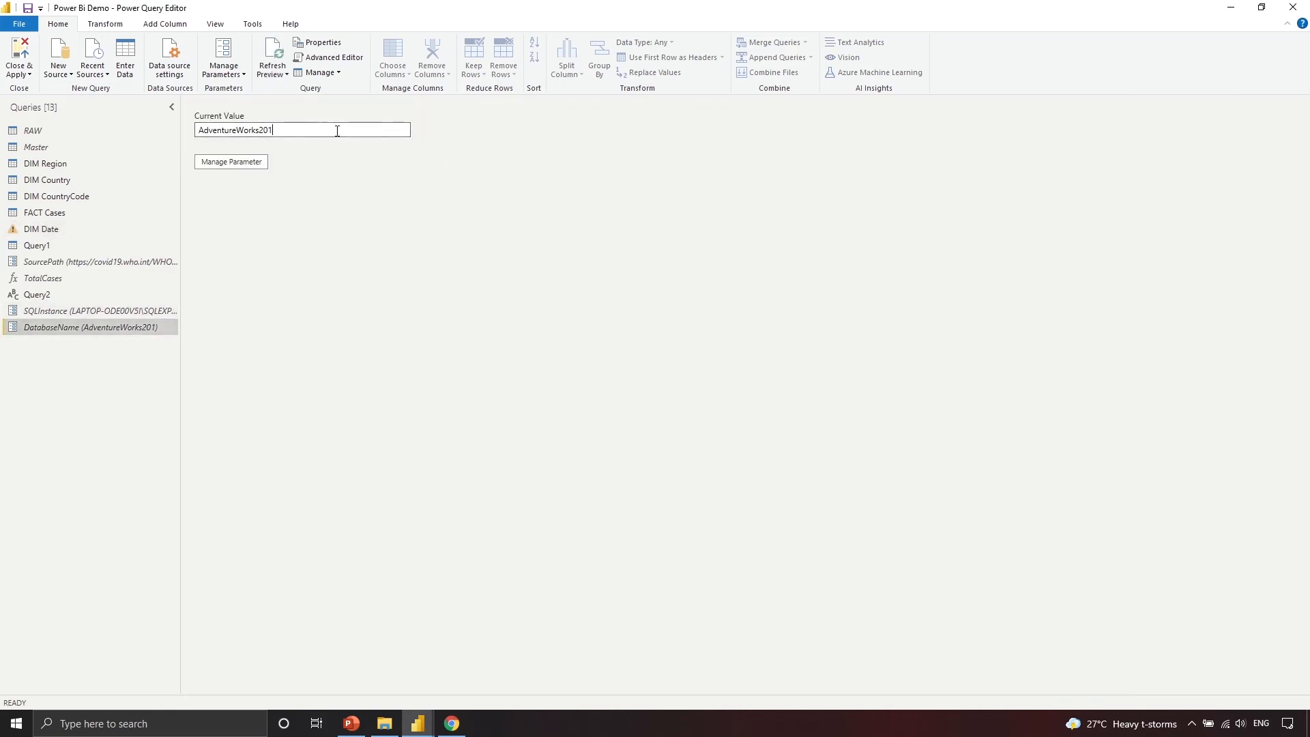
{"action": "left_click", "coordinate": [166, 437]}
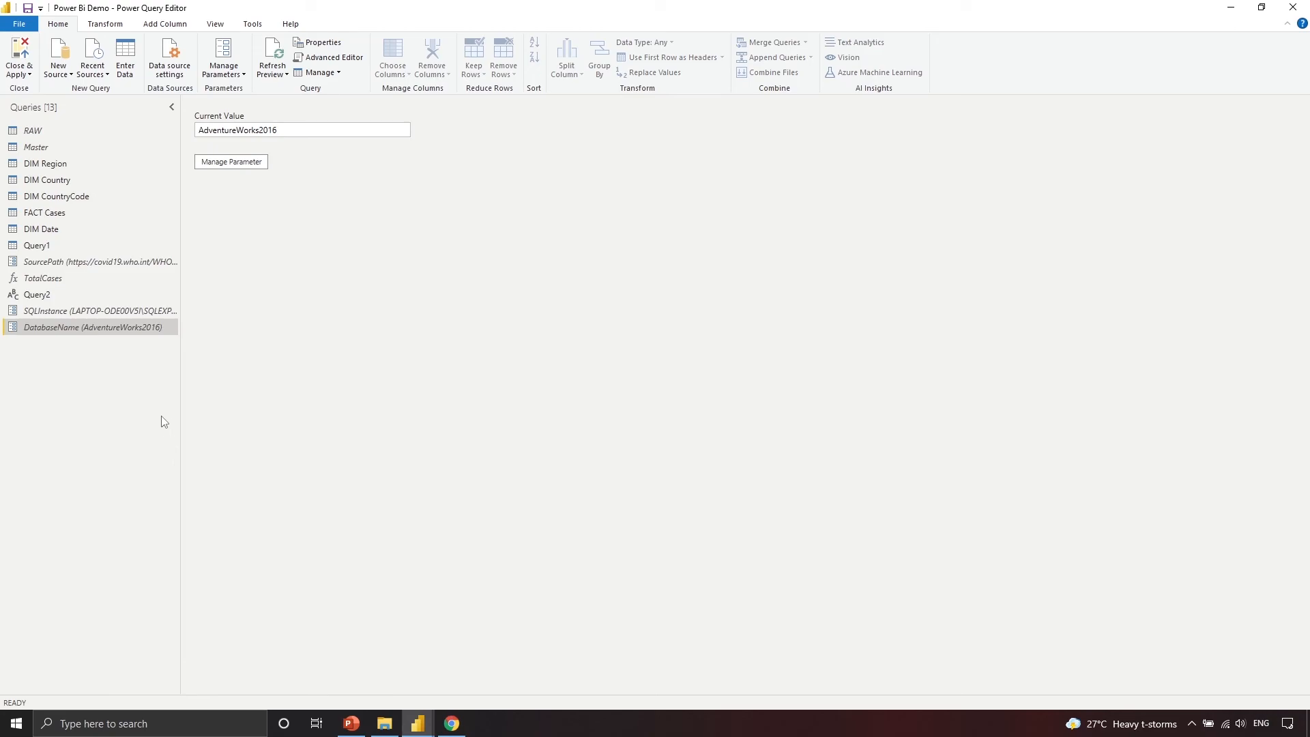
Review the current value of the SQLInstance parameter.
{"action": "left_click", "coordinate": [127, 310]}
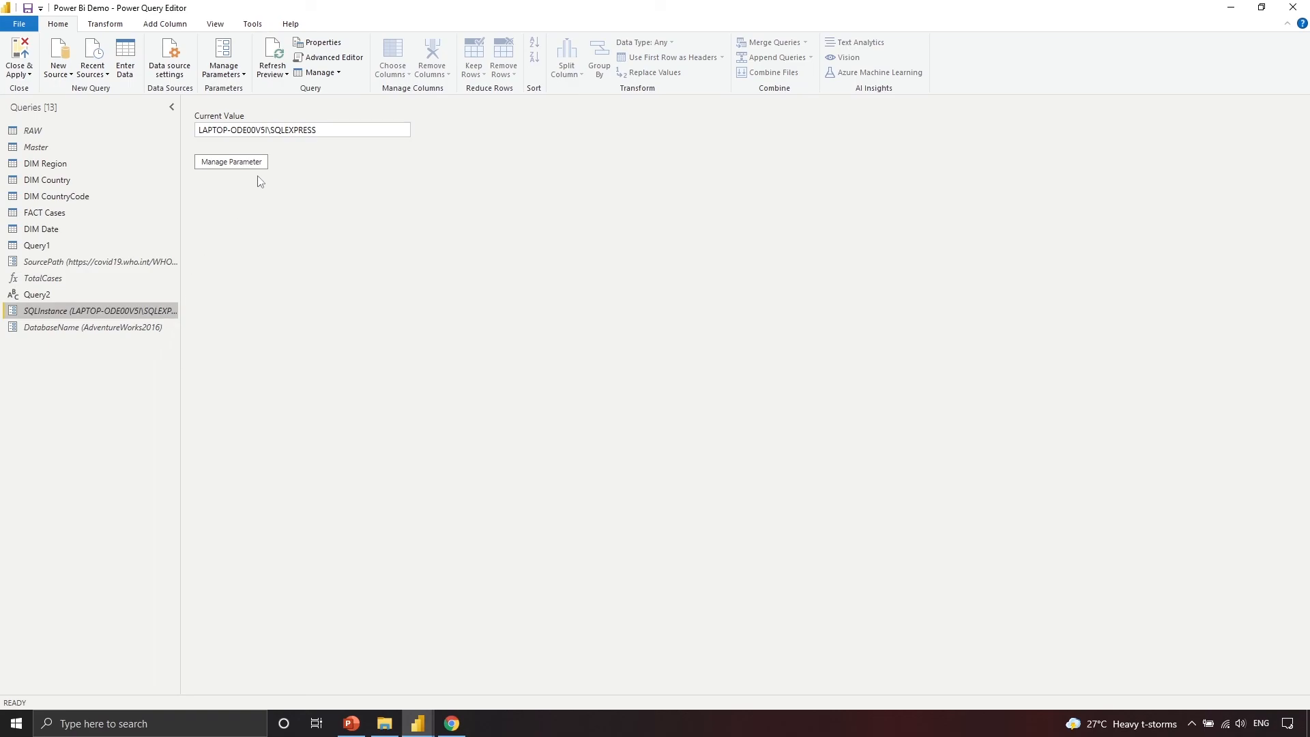
{"action": "left_click_drag", "start_coordinate": [333, 133], "coordinate": [181, 133]}
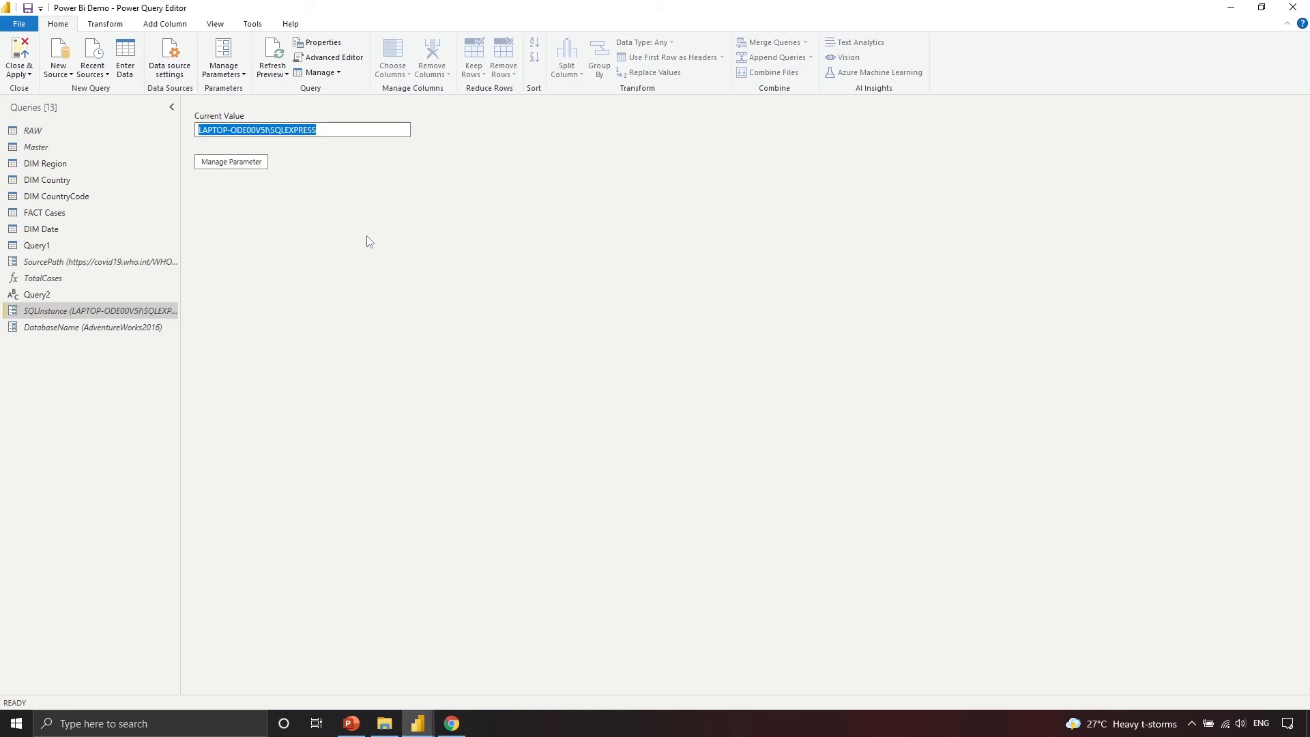
{"action": "left_click", "coordinate": [305, 315]}
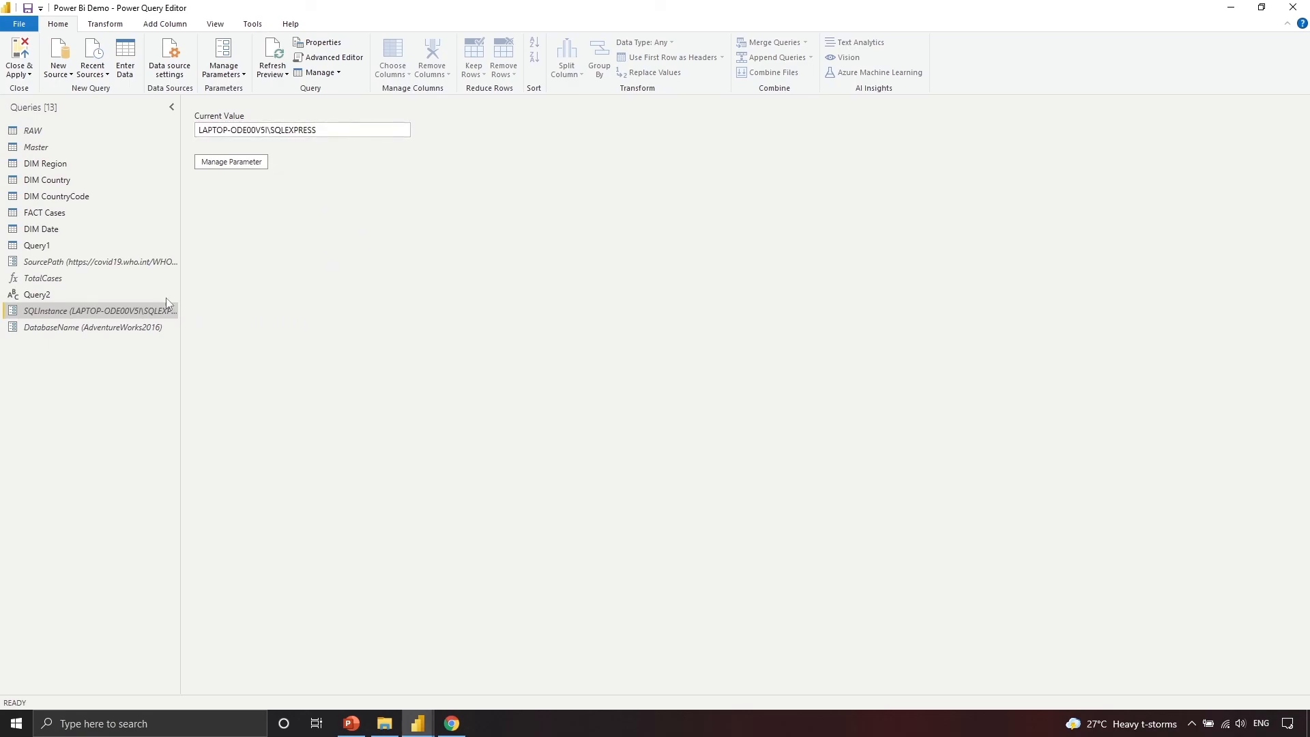